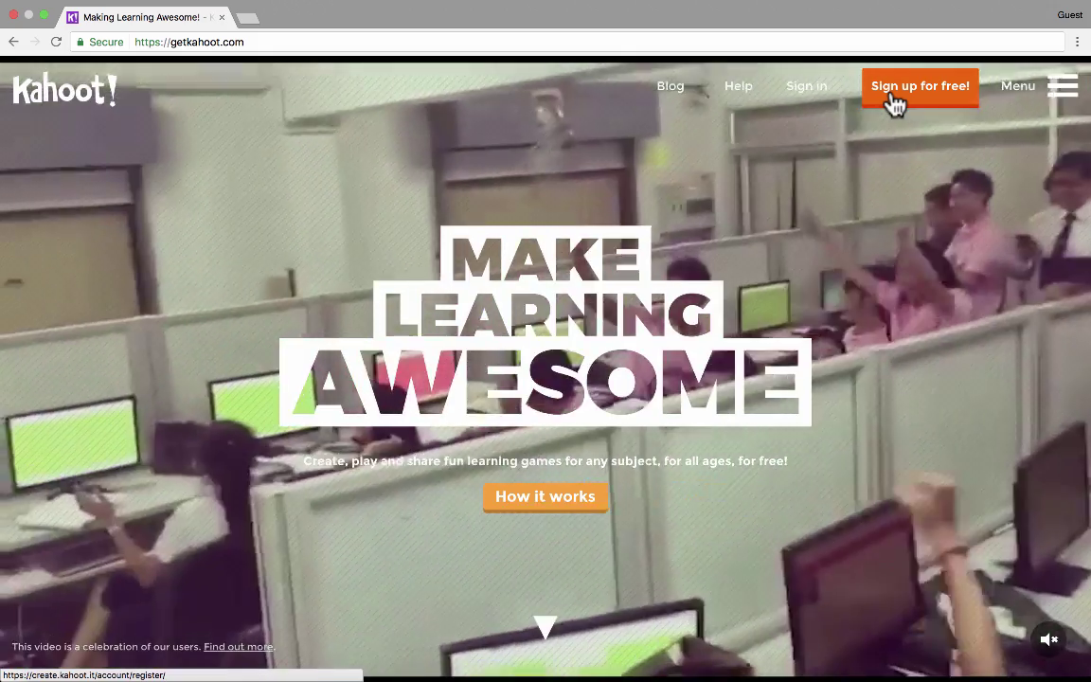
- Sign up for a free Kahoot! teacher account with the school set to KSU
{"action": "left_click", "coordinate": [891, 96]}
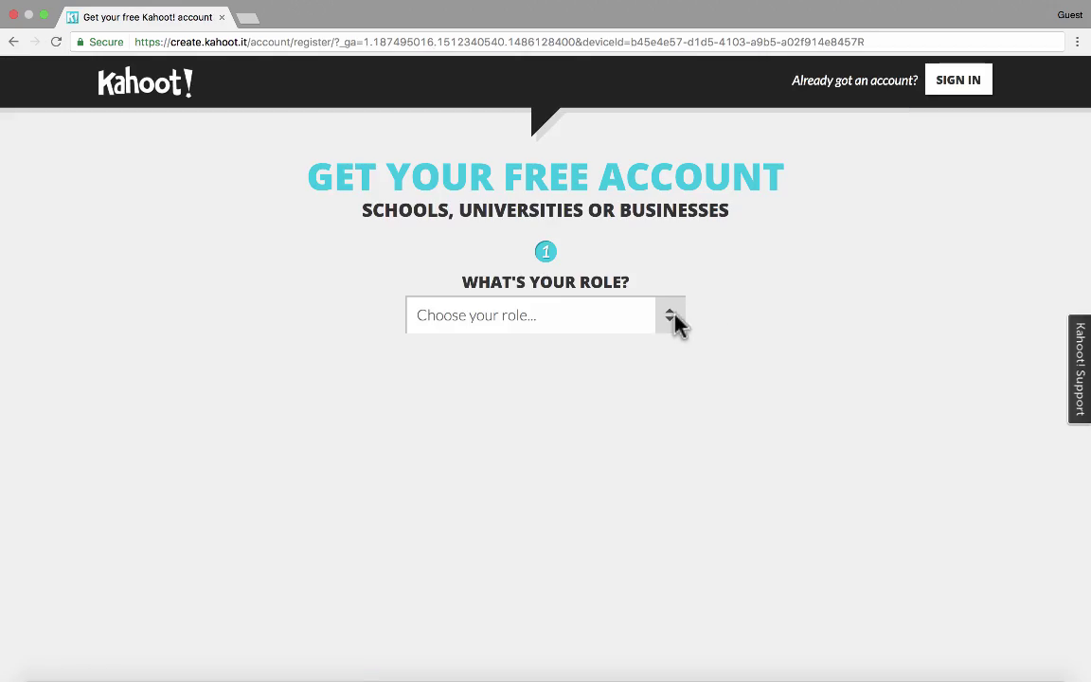
{"action": "left_click", "coordinate": [677, 321]}
{"action": "left_click", "coordinate": [635, 341]}
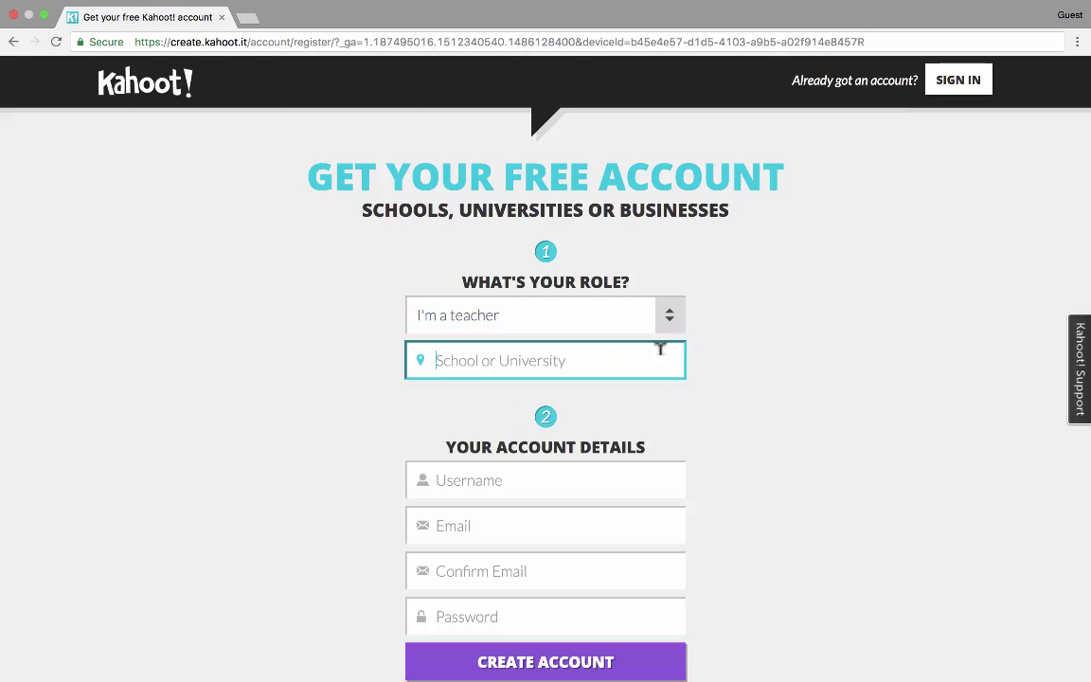
{"action": "type", "text": "KSU"}
{"action": "key", "text": "Tab"}
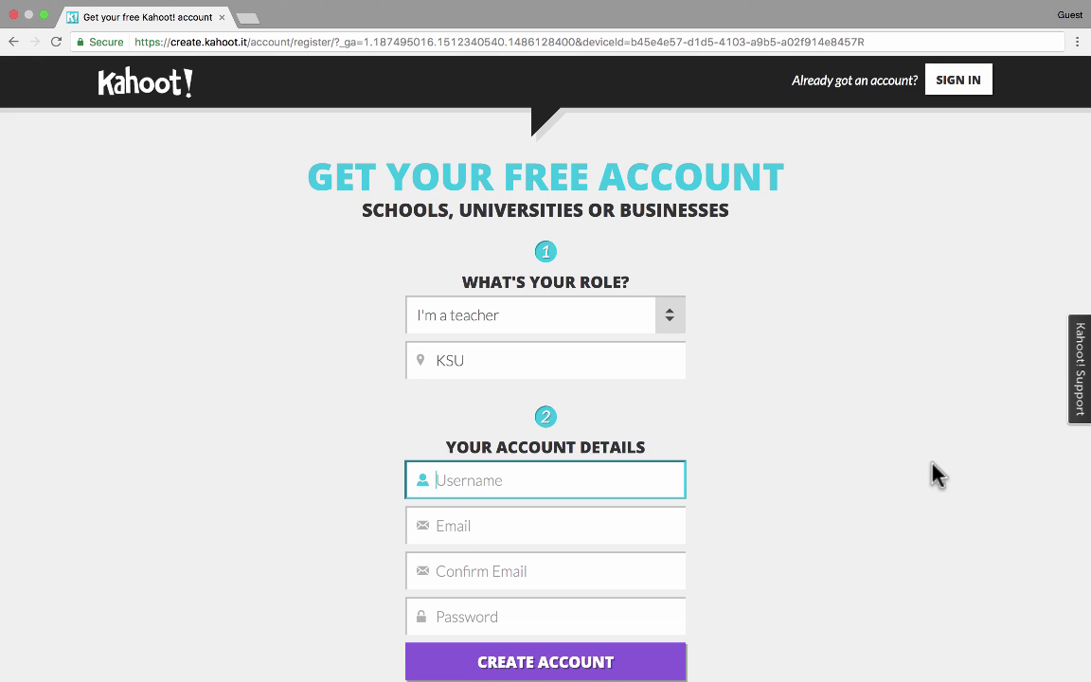
{"action": "left_click", "coordinate": [604, 573]}
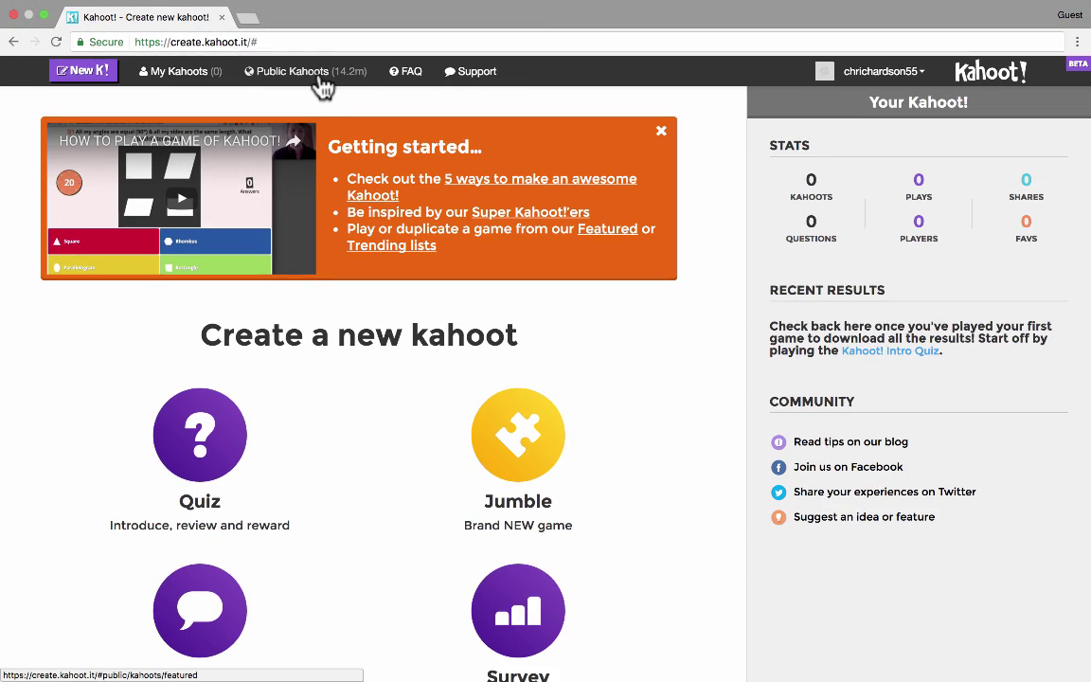
{"action": "left_click", "coordinate": [319, 80]}
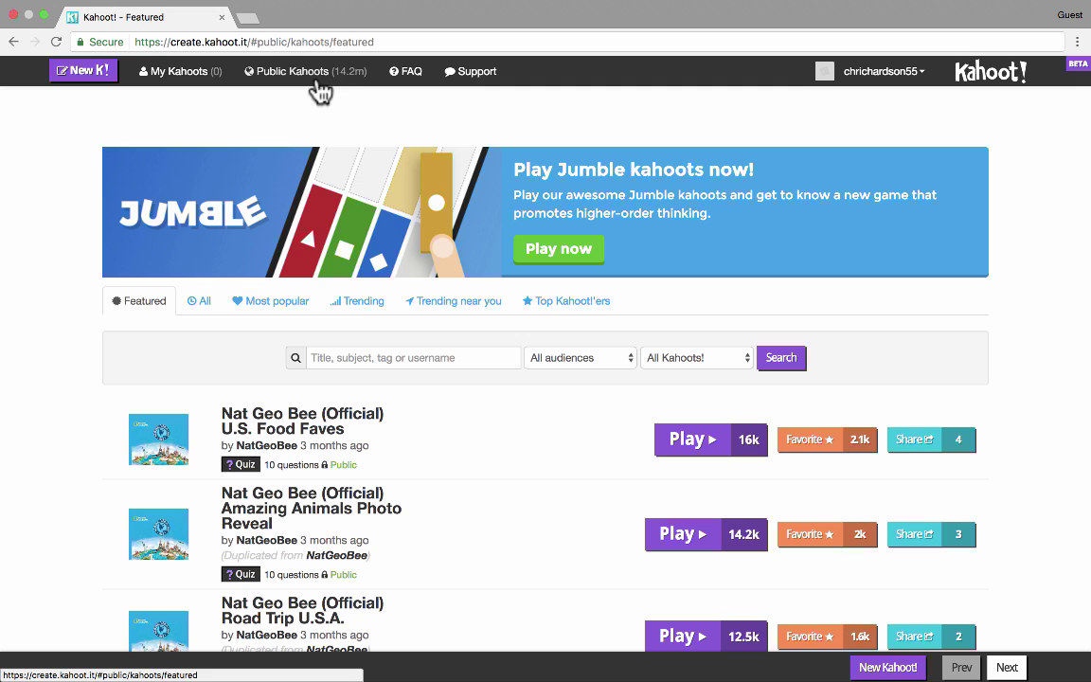
{"action": "mouse_move", "coordinate": [364, 445]}
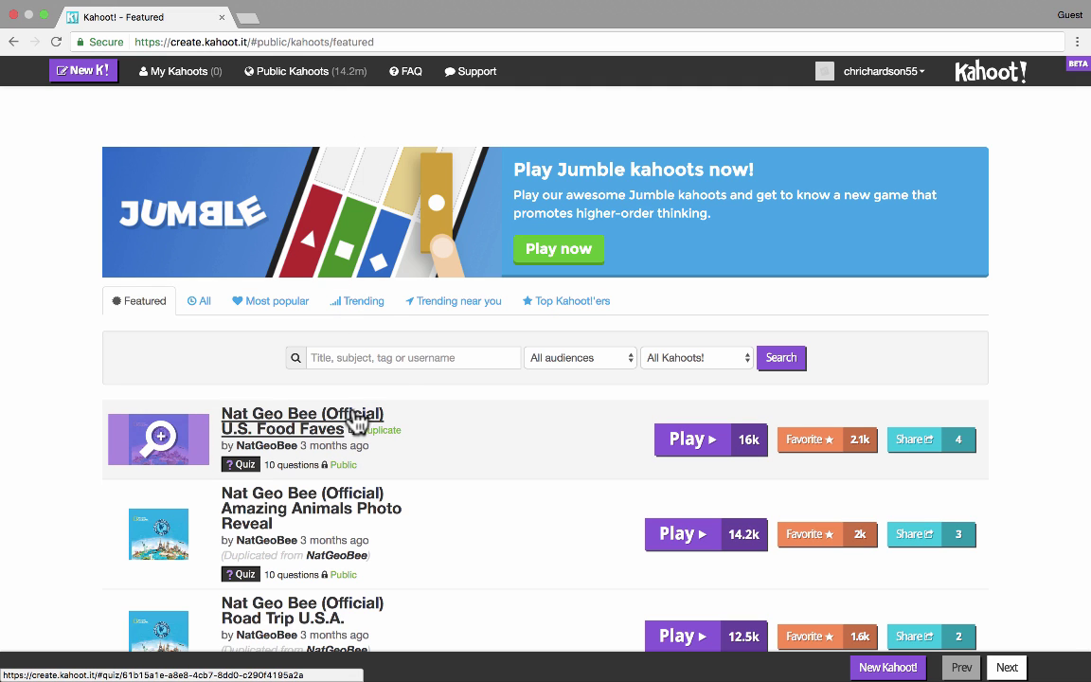
{"action": "left_click", "coordinate": [406, 353]}
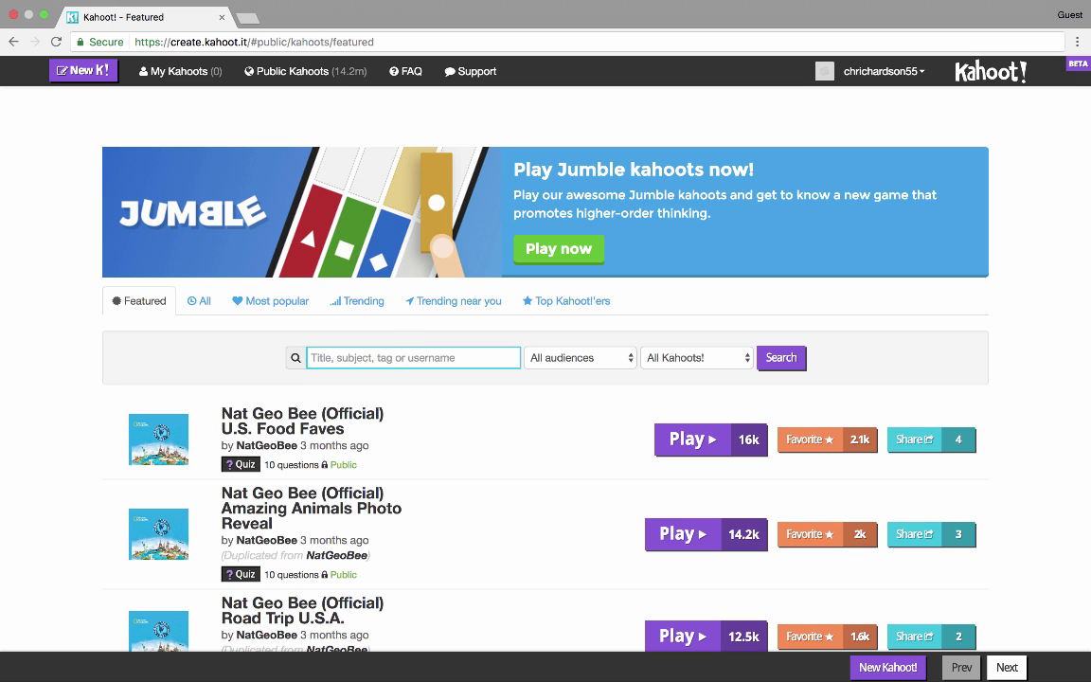
{"action": "type", "text": "calculus"}
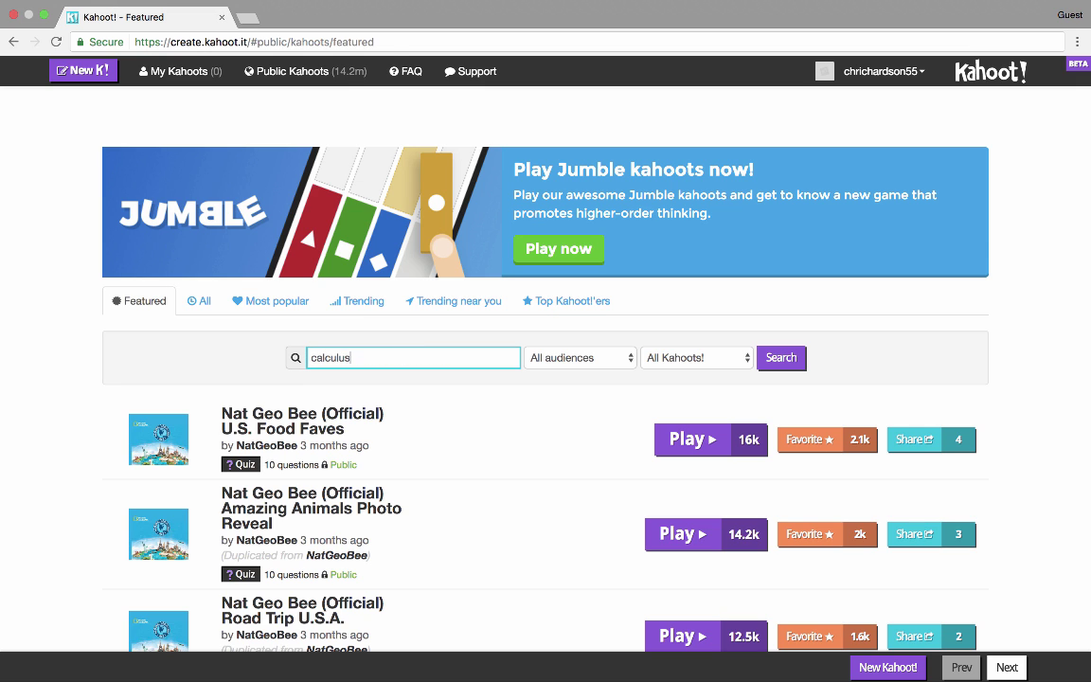
{"action": "key", "text": "Return"}
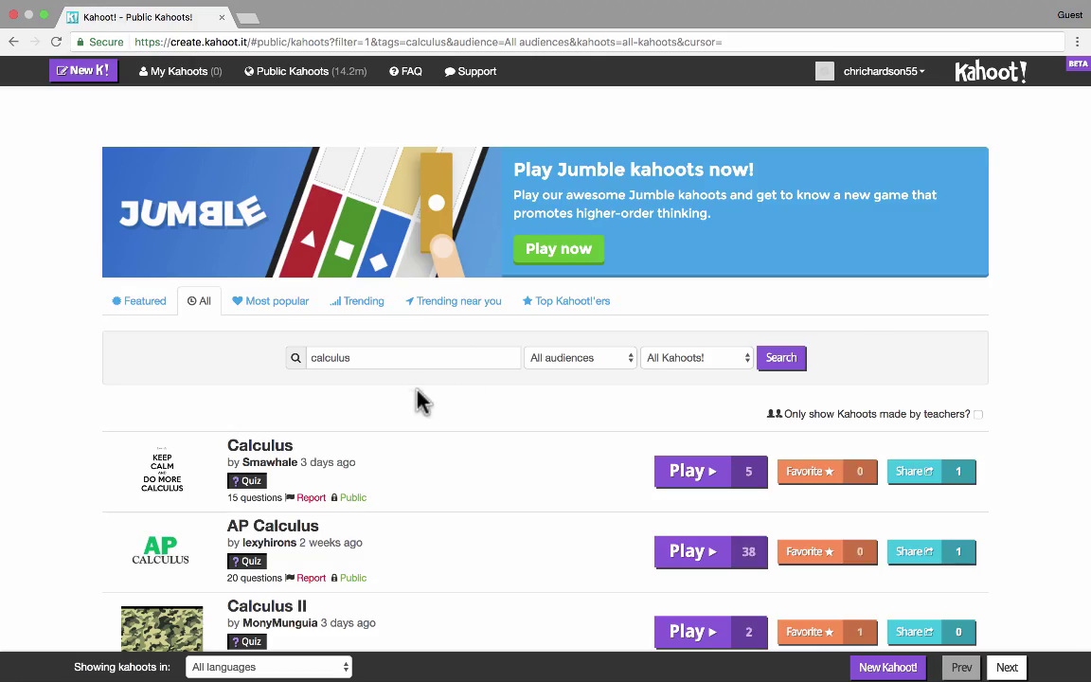
{"action": "scroll", "coordinate": [418, 401], "scroll_direction": "down", "scroll_amount": 15}
{"action": "scroll", "coordinate": [419, 407], "scroll_direction": "down", "scroll_amount": 10}
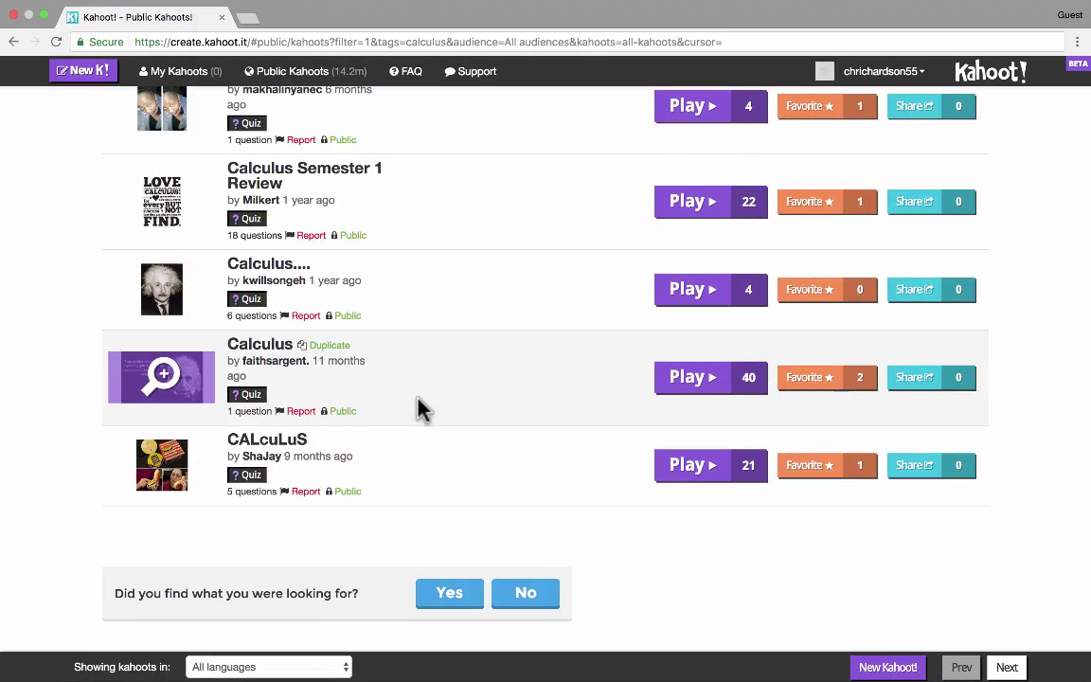
{"action": "scroll", "coordinate": [421, 407], "scroll_direction": "up", "scroll_amount": 20}
{"action": "scroll", "coordinate": [421, 407], "scroll_direction": "up", "scroll_amount": 8}
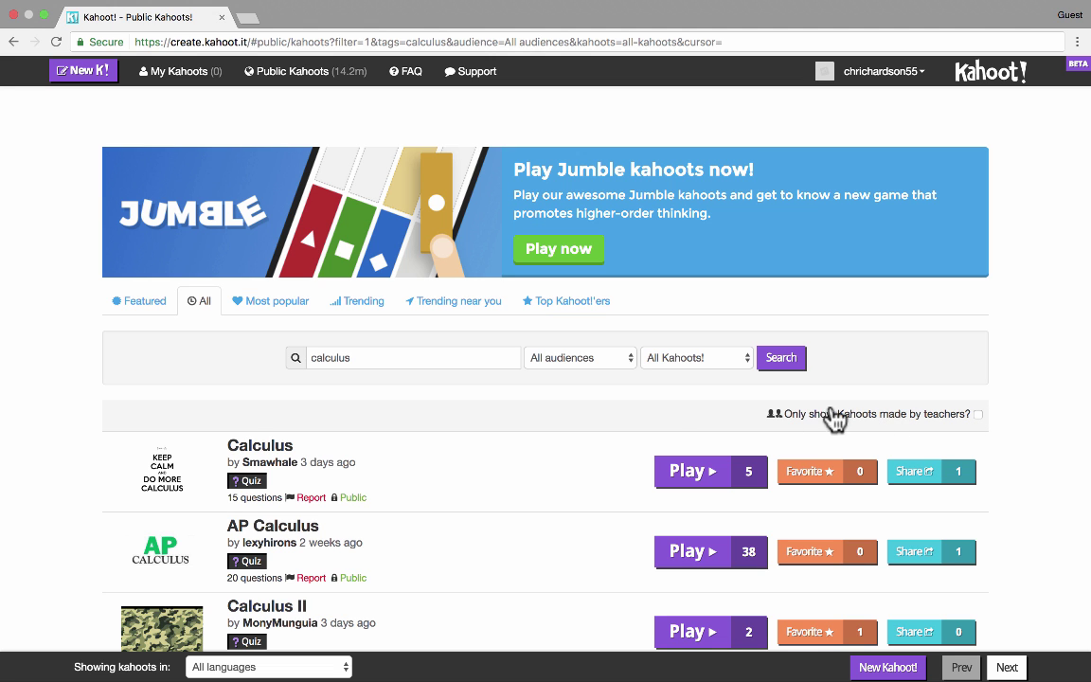
{"action": "scroll", "coordinate": [653, 426], "scroll_direction": "down", "scroll_amount": 7}
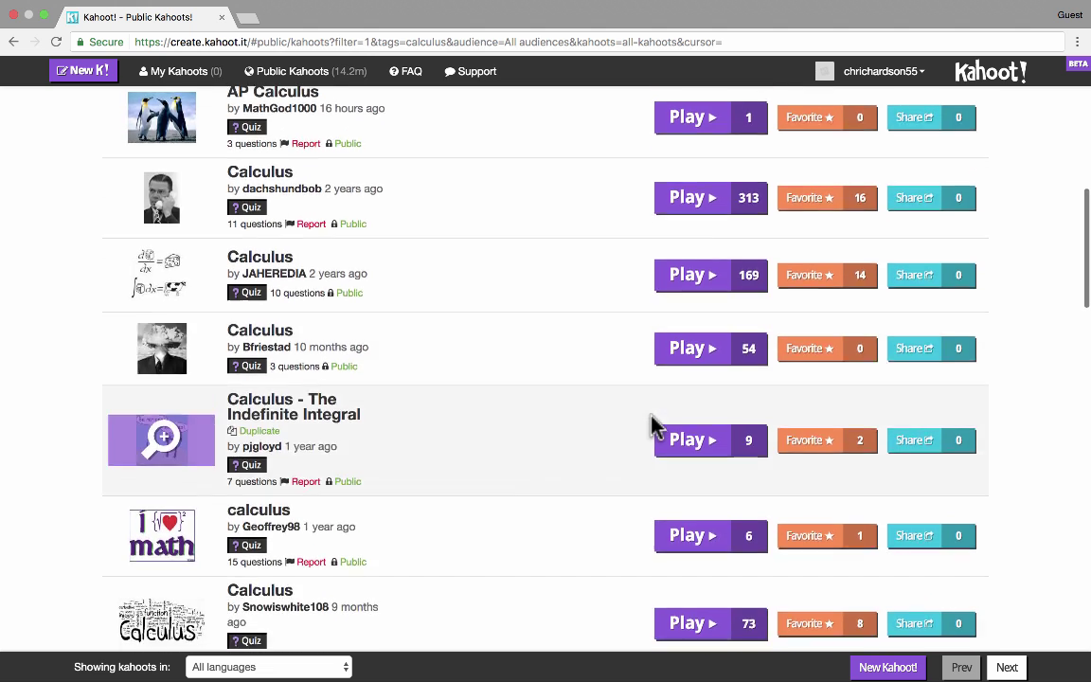
{"action": "scroll", "coordinate": [653, 426], "scroll_direction": "up", "scroll_amount": 10}
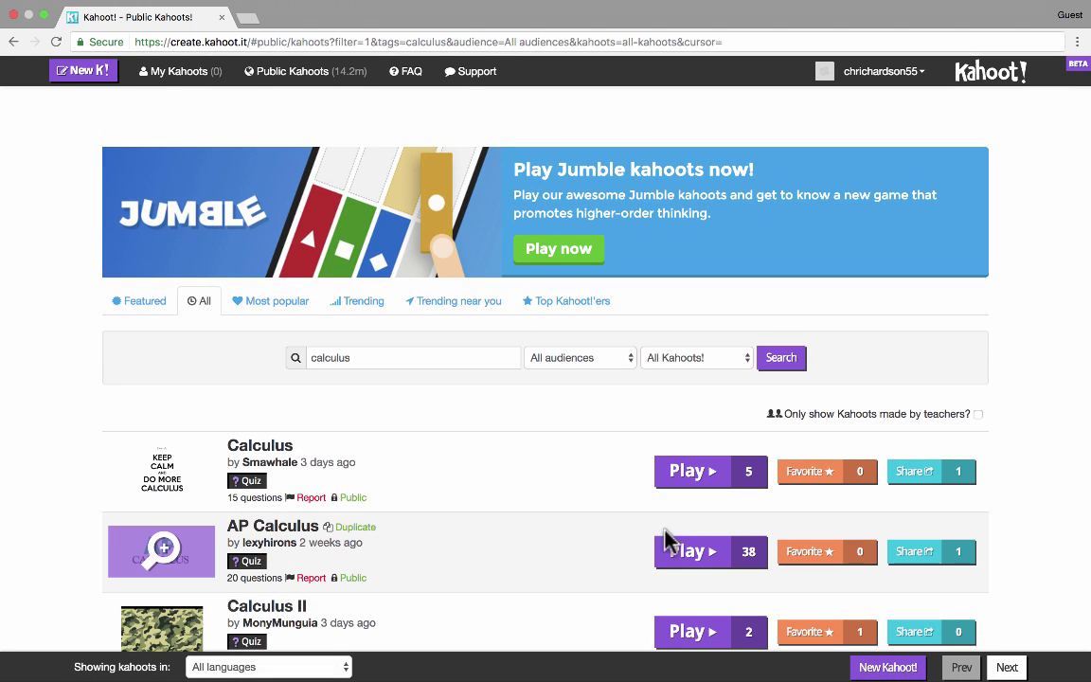
{"action": "mouse_move", "coordinate": [426, 485]}
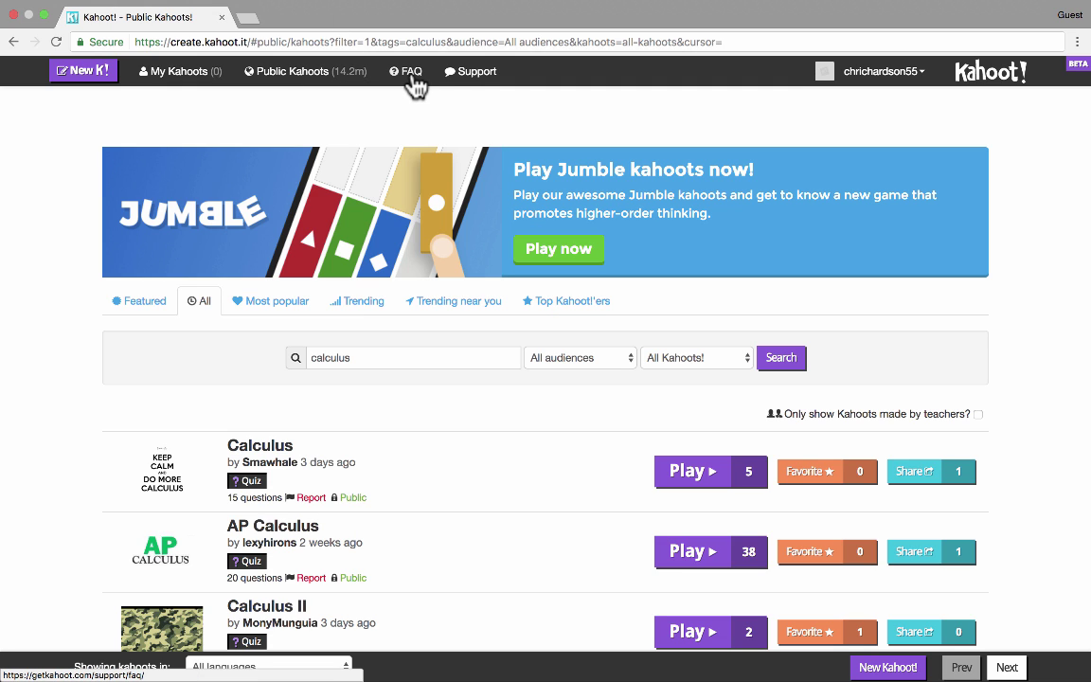
{"action": "left_click", "coordinate": [467, 78]}
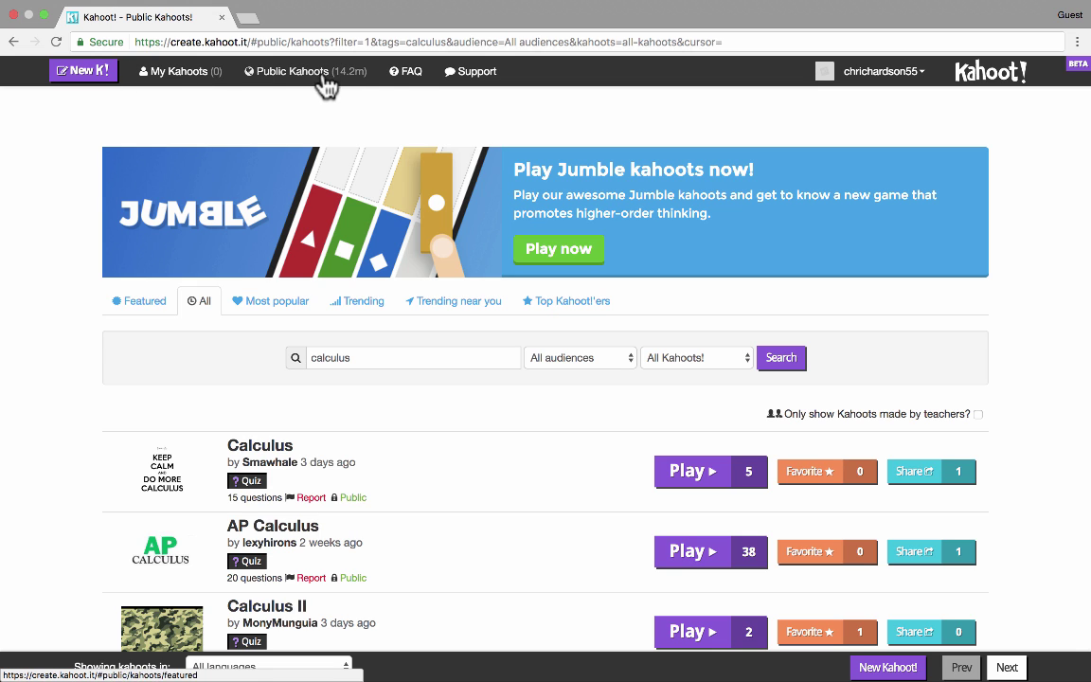
{"action": "left_click", "coordinate": [917, 84]}
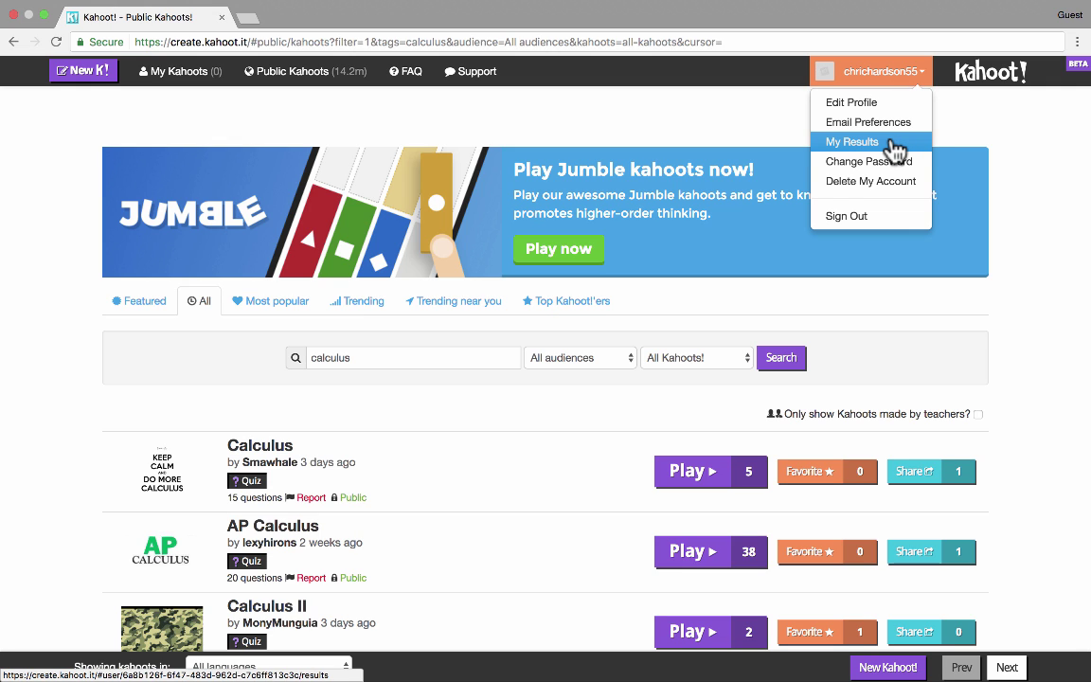
{"action": "left_click", "coordinate": [990, 73]}
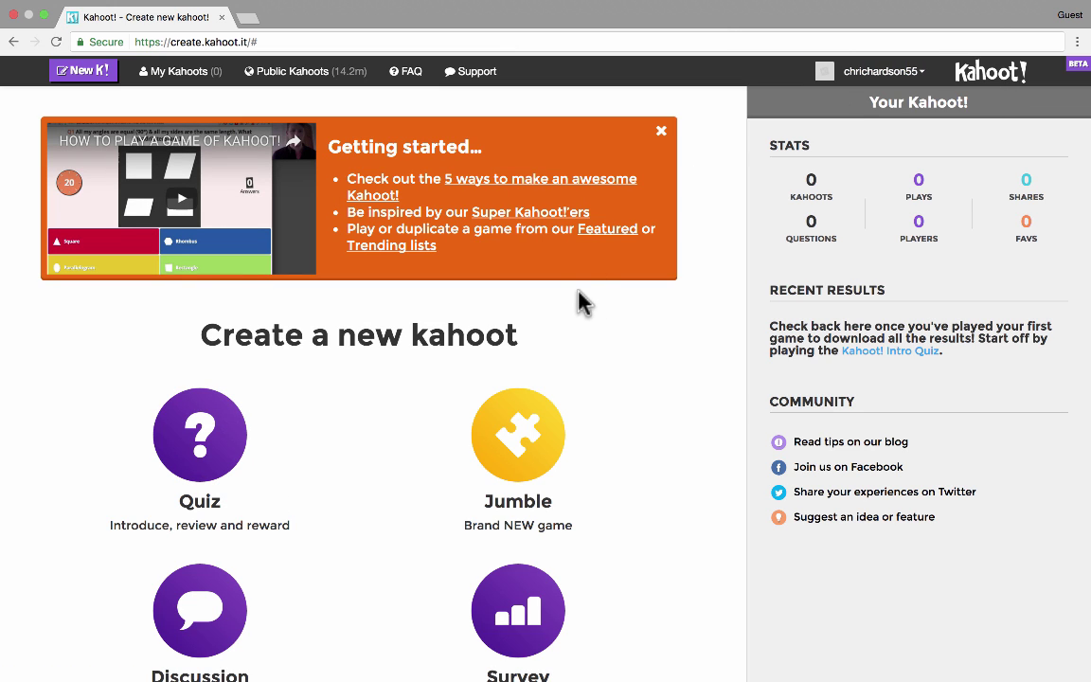
- Scroll through the creator dashboard to find where to start a new kahoot
{"action": "scroll", "coordinate": [591, 367], "scroll_direction": "down", "scroll_amount": 3}
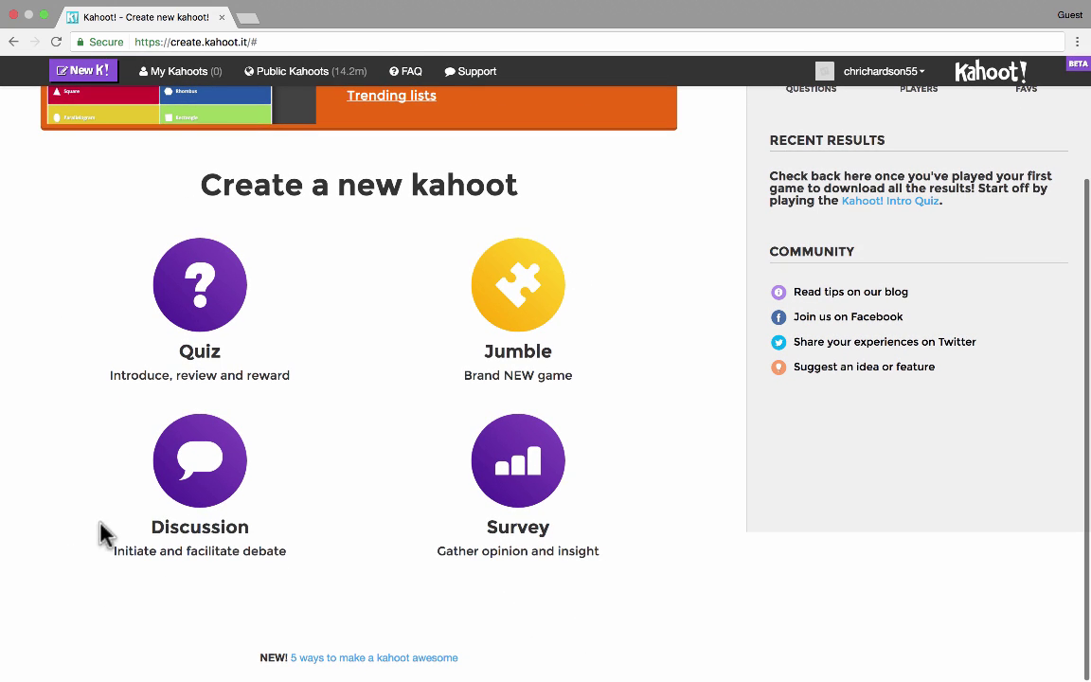
{"action": "scroll", "coordinate": [289, 473], "scroll_direction": "up", "scroll_amount": 3}
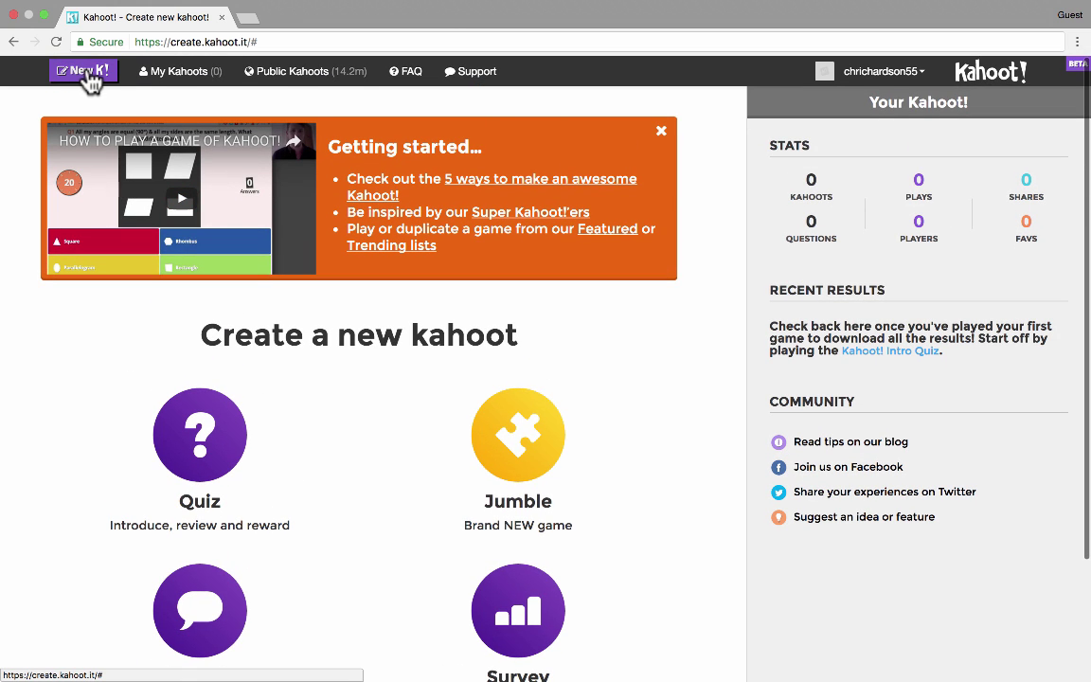
{"action": "scroll", "coordinate": [587, 602], "scroll_direction": "down", "scroll_amount": 3}
{"action": "scroll", "coordinate": [587, 602], "scroll_direction": "down", "scroll_amount": 3}
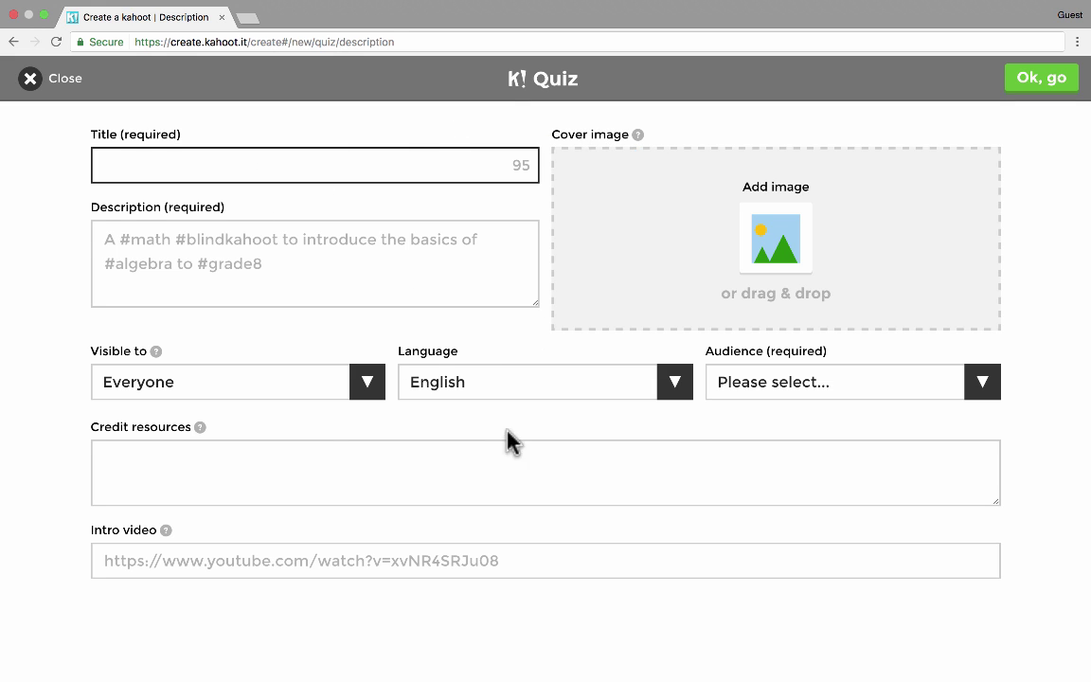
- Title the quiz 'The Parts of Speech' with description 'Practice the parts of speech in English.'
{"action": "type", "text": "The Parts of Speech"}
{"action": "key", "text": "Tab"}
{"action": "type", "text": "P"}
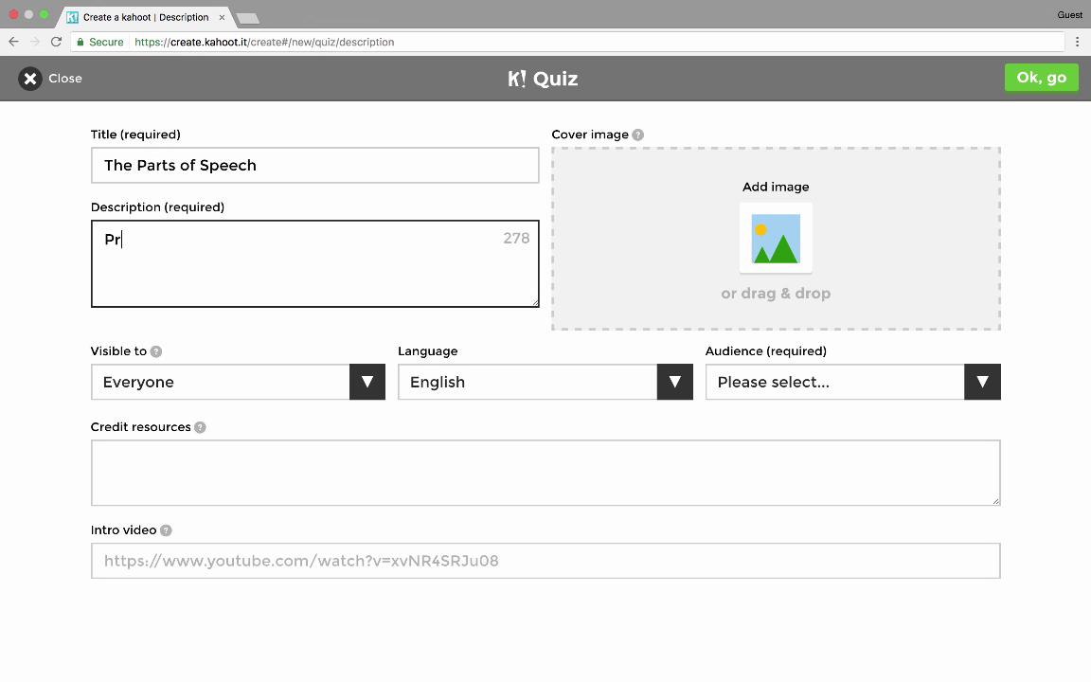
{"action": "type", "text": "ractice the parts of speech in English."}
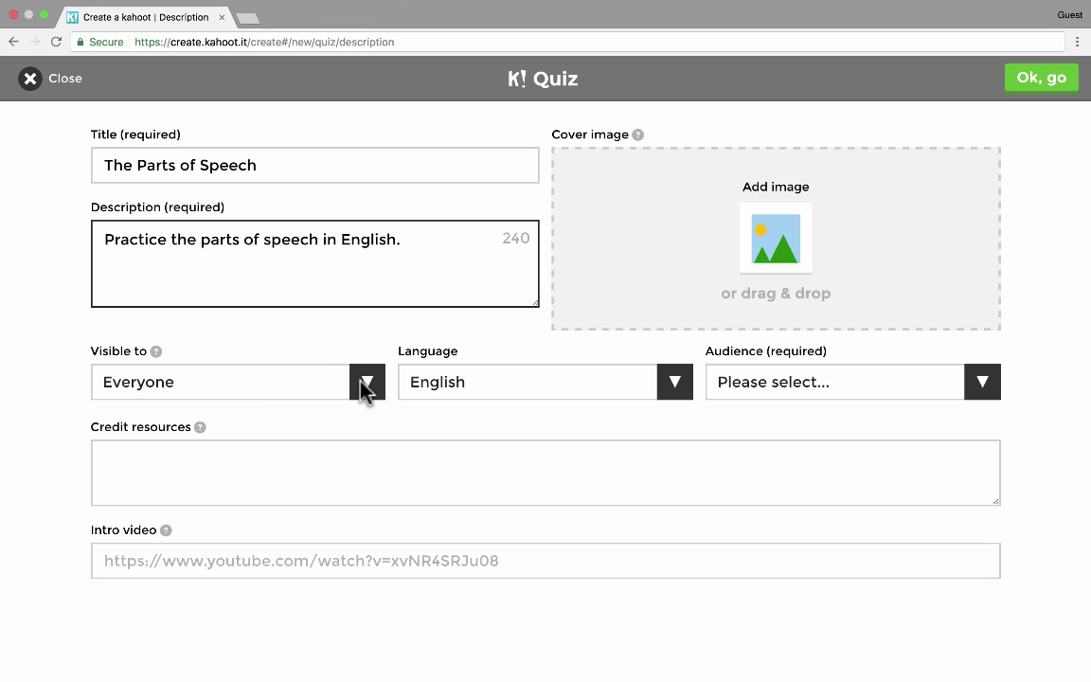
- Keep visibility as Everyone, dismiss the hashtag tip, and set the audience to School
{"action": "left_click", "coordinate": [366, 388]}
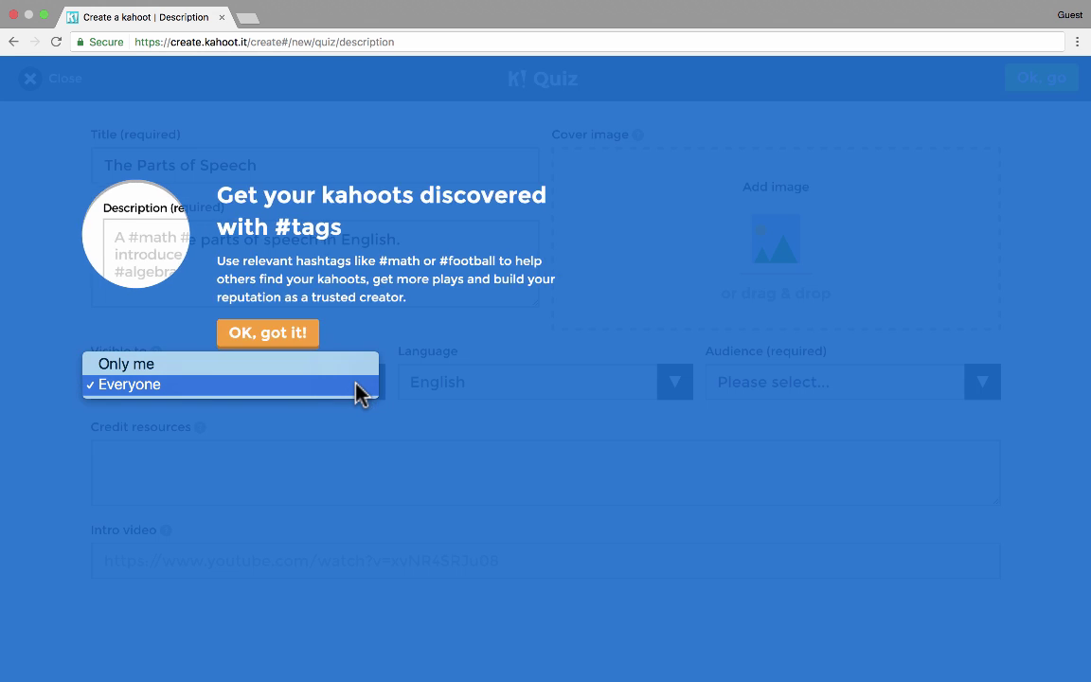
{"action": "left_click", "coordinate": [468, 446]}
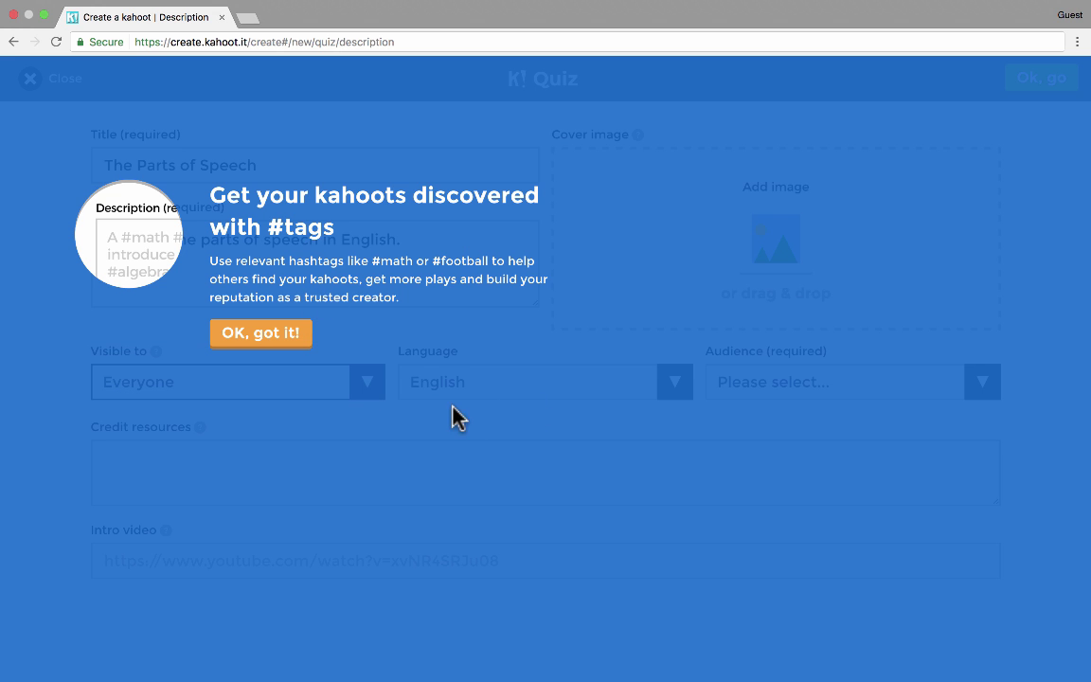
{"action": "left_click", "coordinate": [282, 337]}
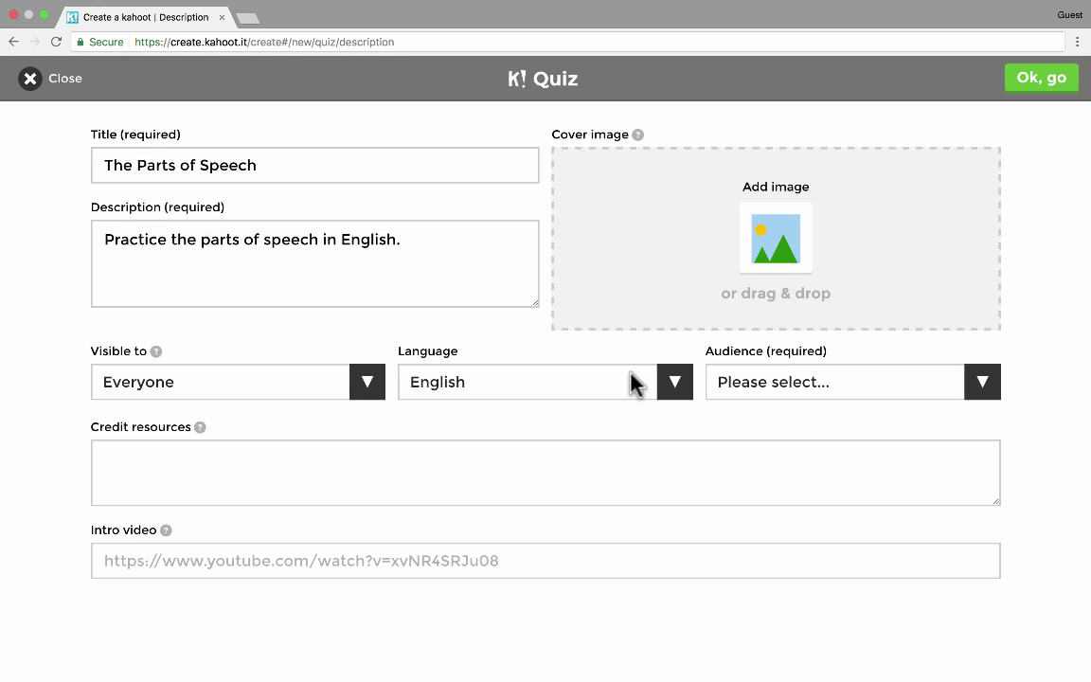
{"action": "left_click", "coordinate": [981, 383]}
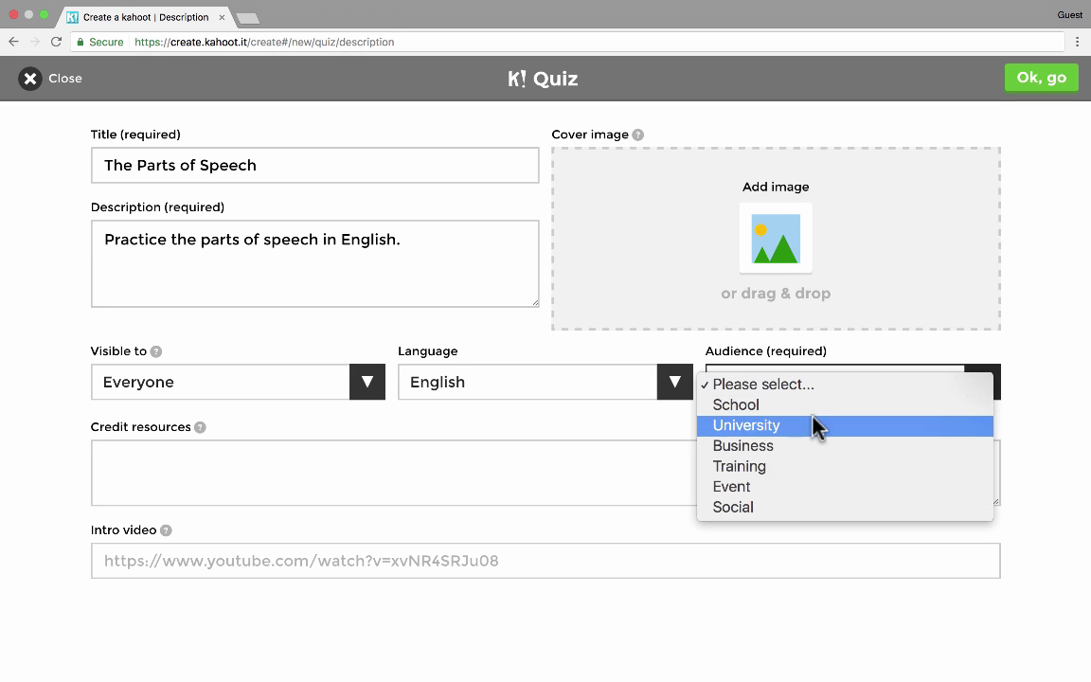
{"action": "left_click", "coordinate": [793, 407]}
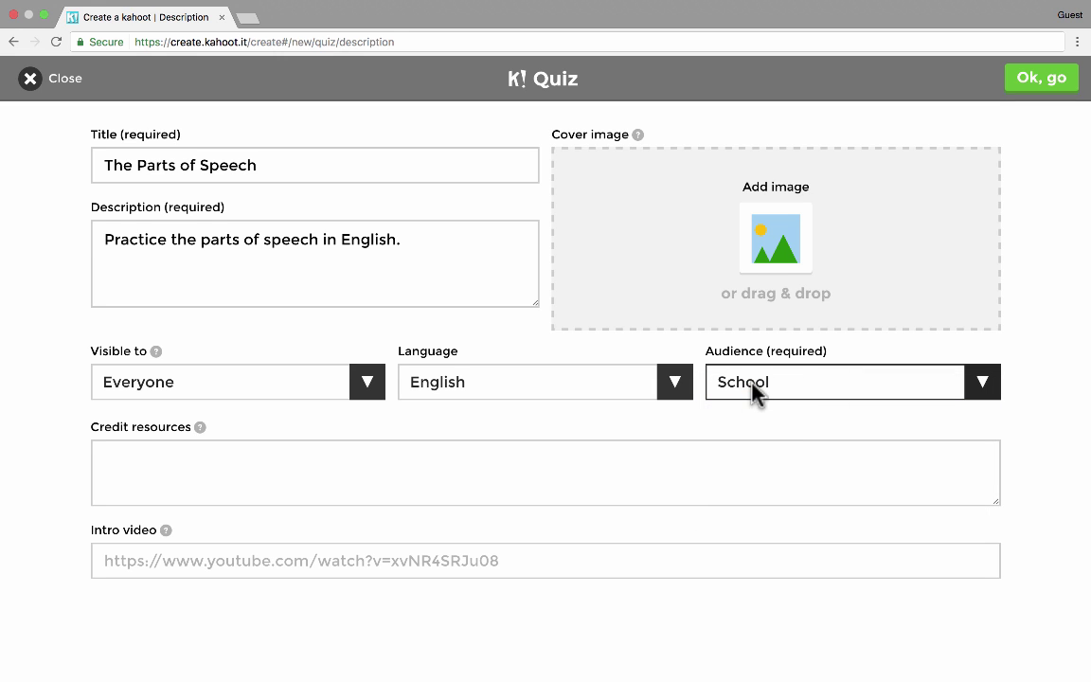
{"action": "left_click", "coordinate": [275, 443]}
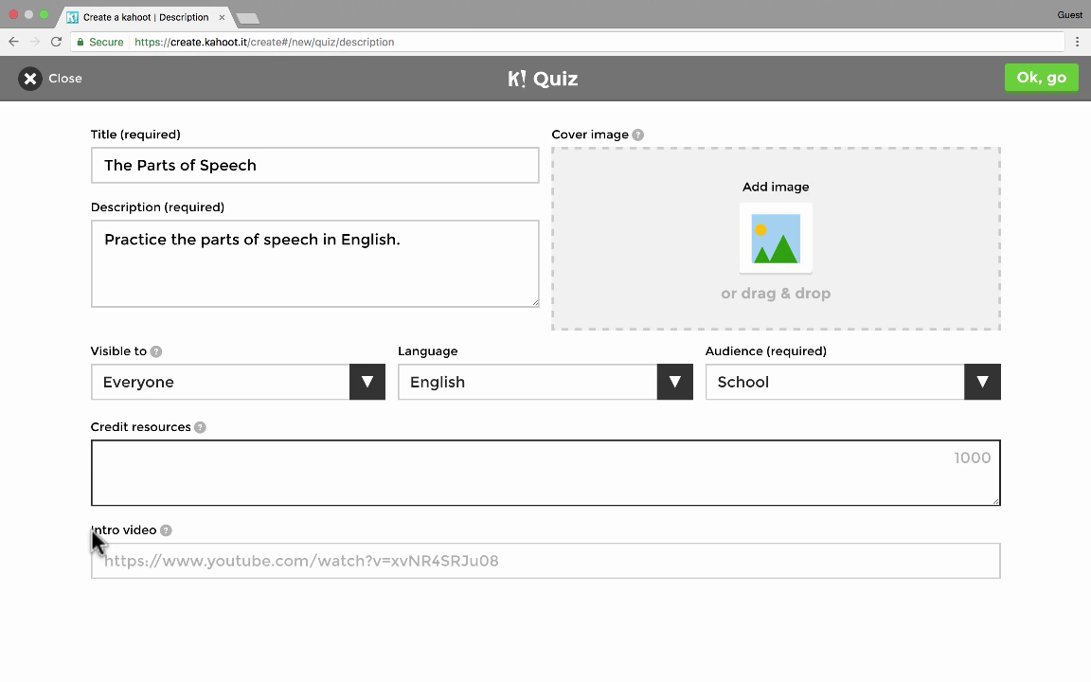
{"action": "mouse_move", "coordinate": [190, 545]}
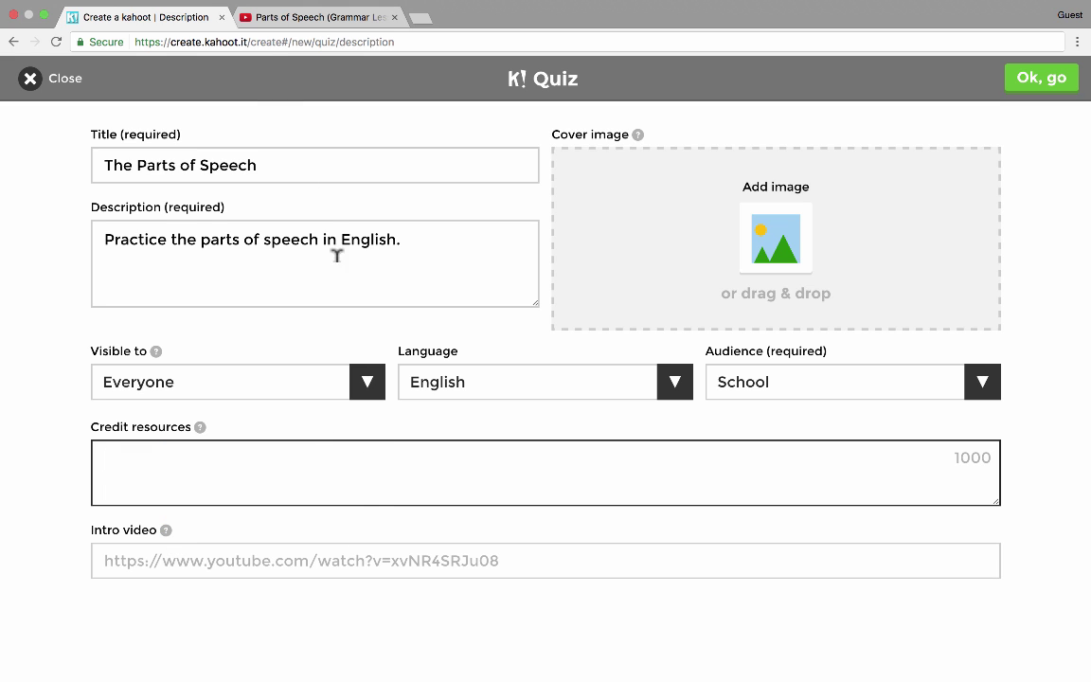
- Play the 'Parts of Speech (Grammar Lesson)' YouTube video and copy its web address
{"action": "left_click", "coordinate": [294, 23]}
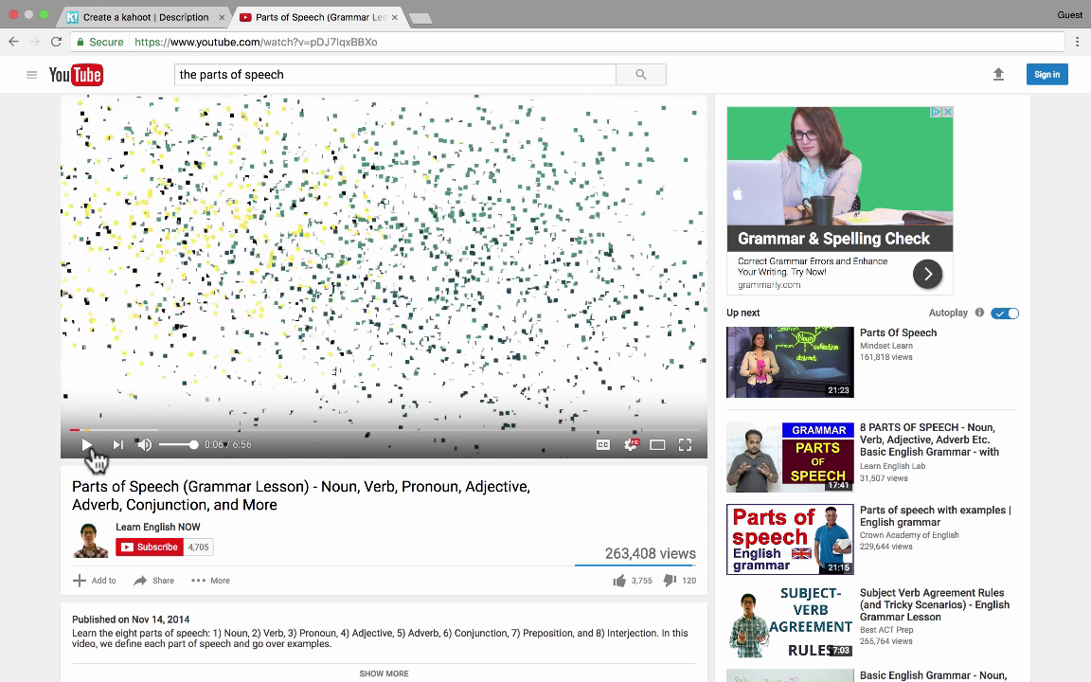
{"action": "left_click", "coordinate": [86, 445]}
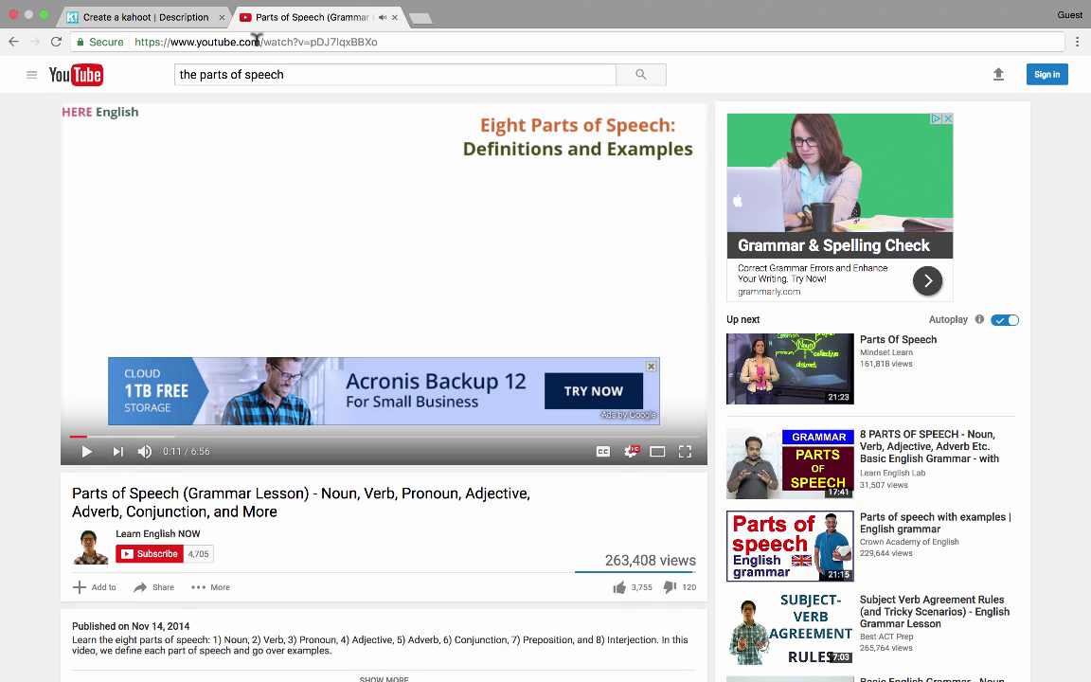
{"action": "left_click", "coordinate": [266, 39]}
{"action": "key", "text": "ctrl+c"}
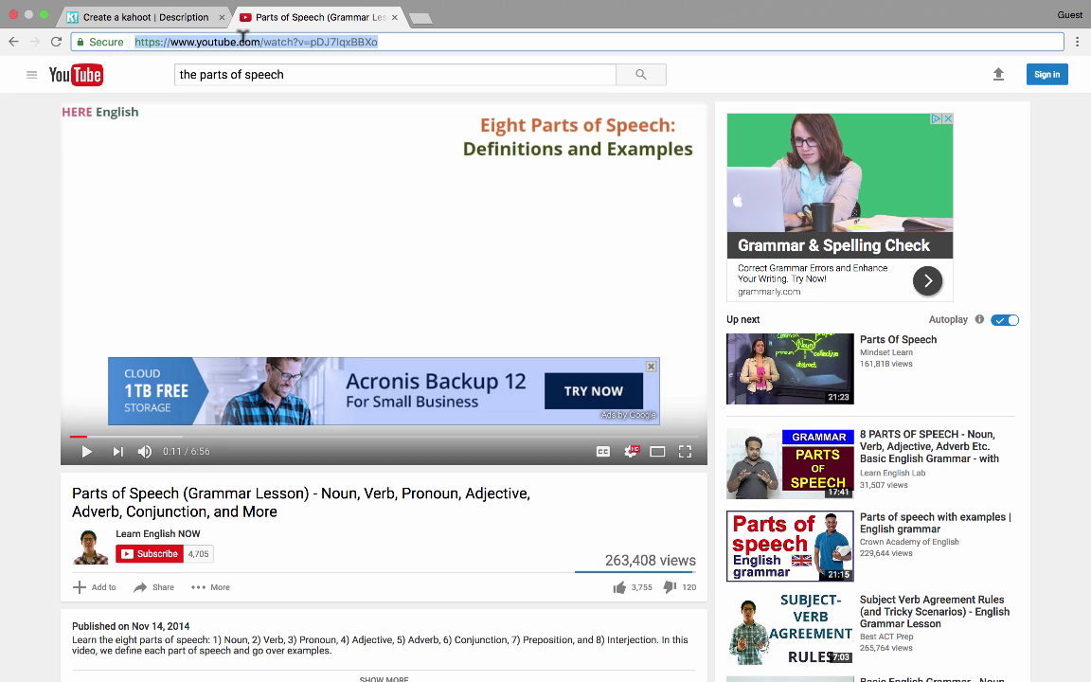
{"action": "left_click", "coordinate": [186, 22]}
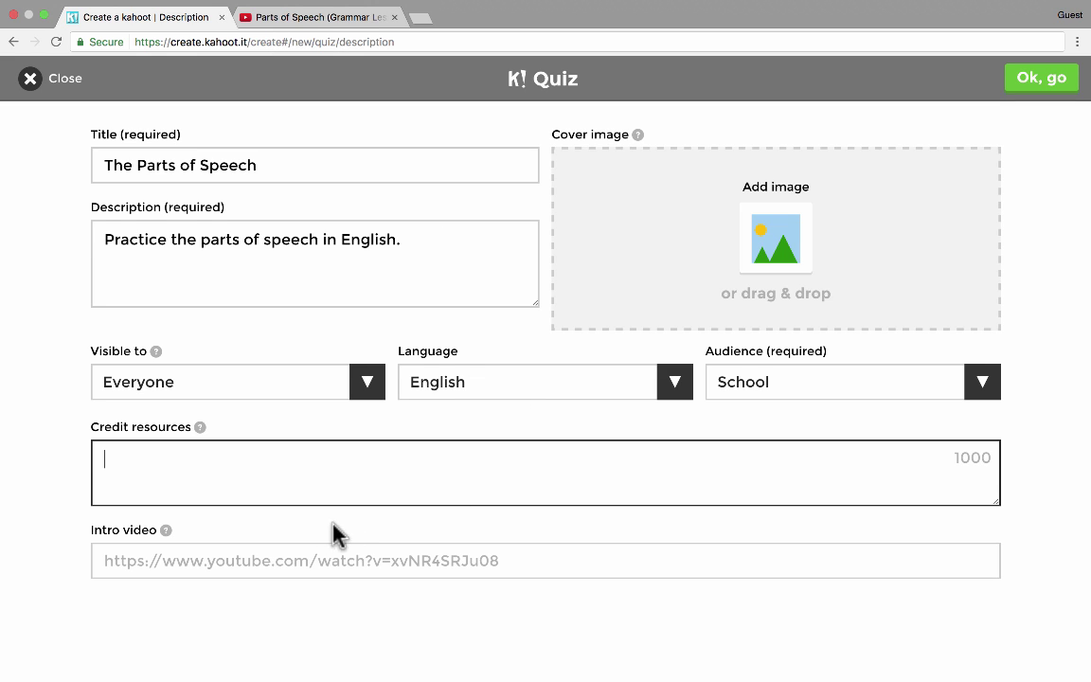
- Paste the YouTube lesson link into both the Intro video and Credit resources fields
{"action": "left_click", "coordinate": [174, 557]}
{"action": "key", "text": "ctrl+v"}
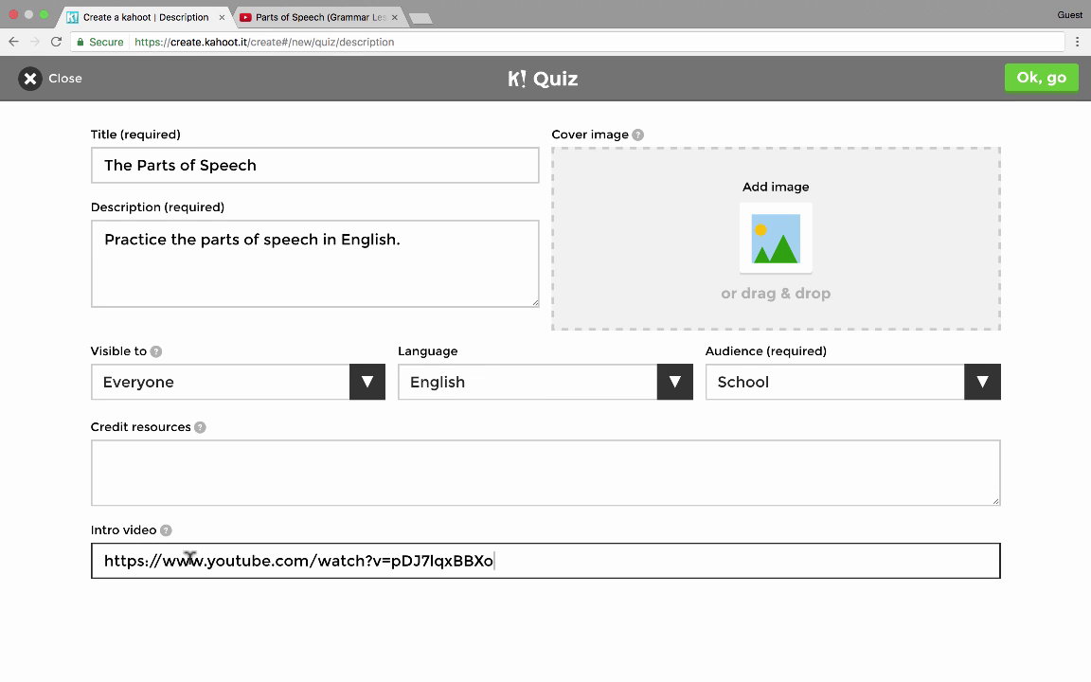
{"action": "left_click", "coordinate": [142, 452]}
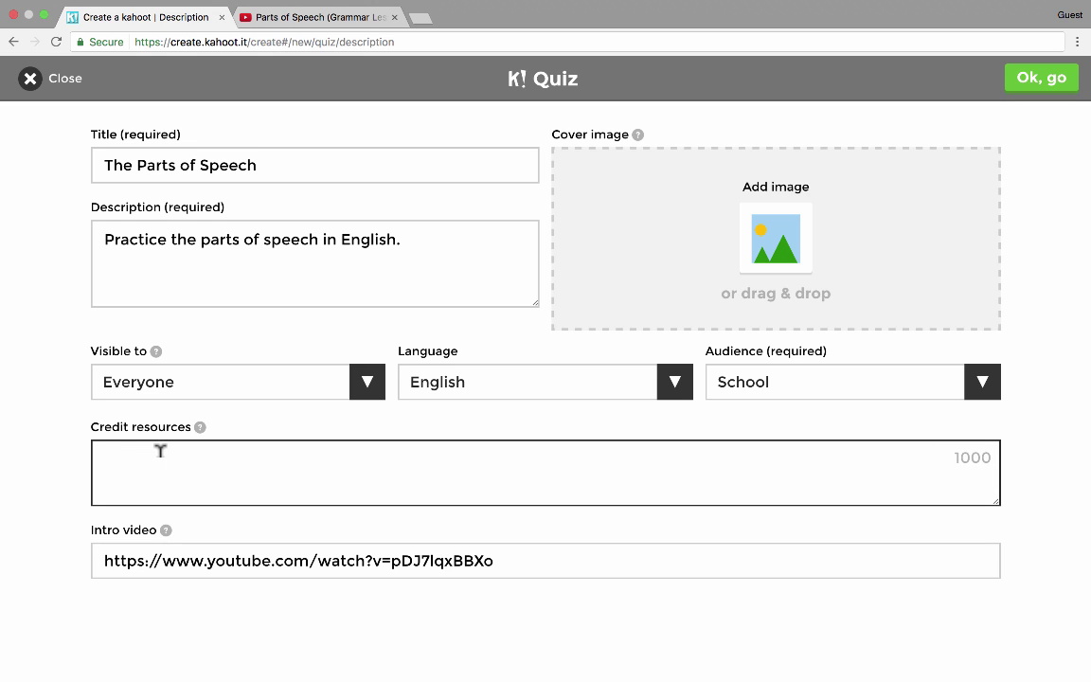
{"action": "key", "text": "super+v"}
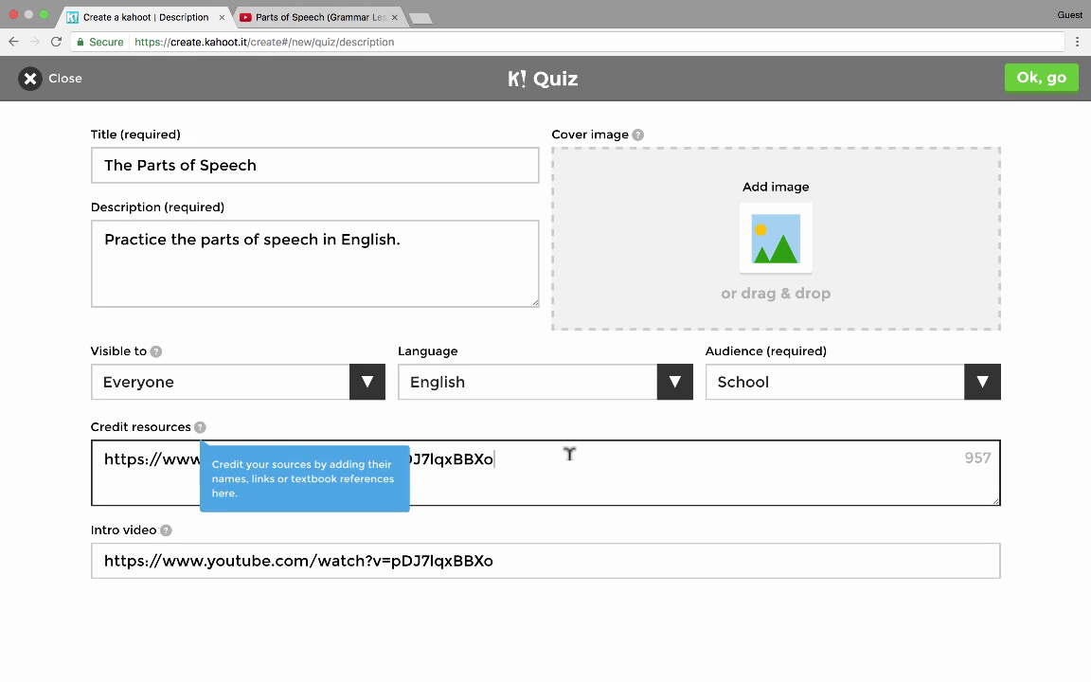
{"action": "left_click", "coordinate": [717, 559]}
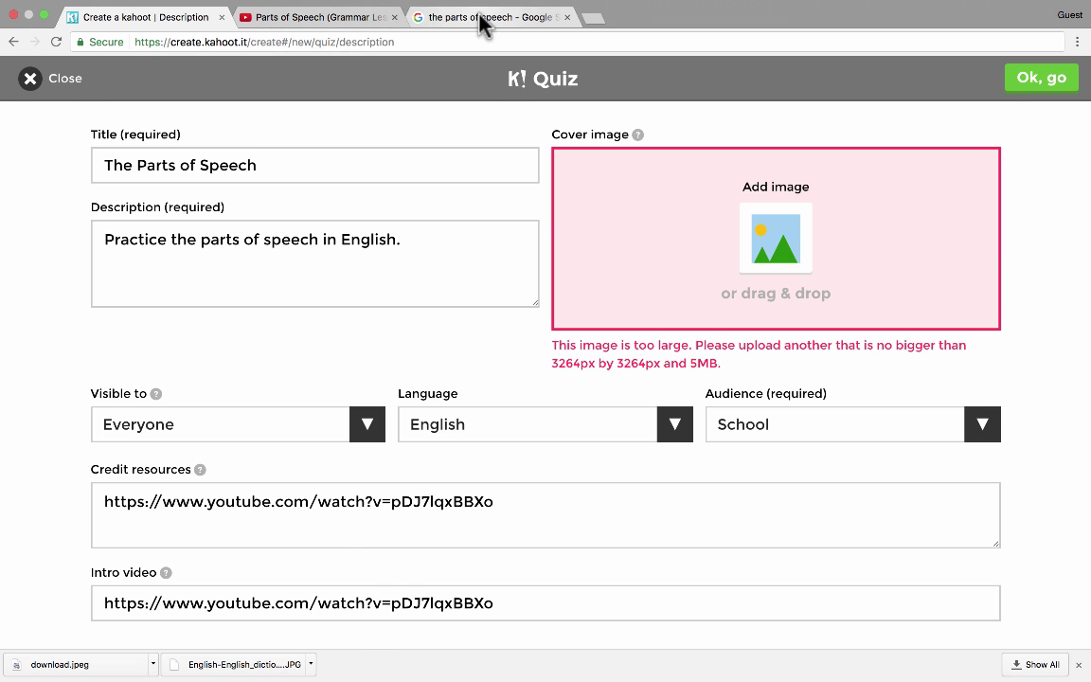
{"action": "left_click", "coordinate": [481, 21]}
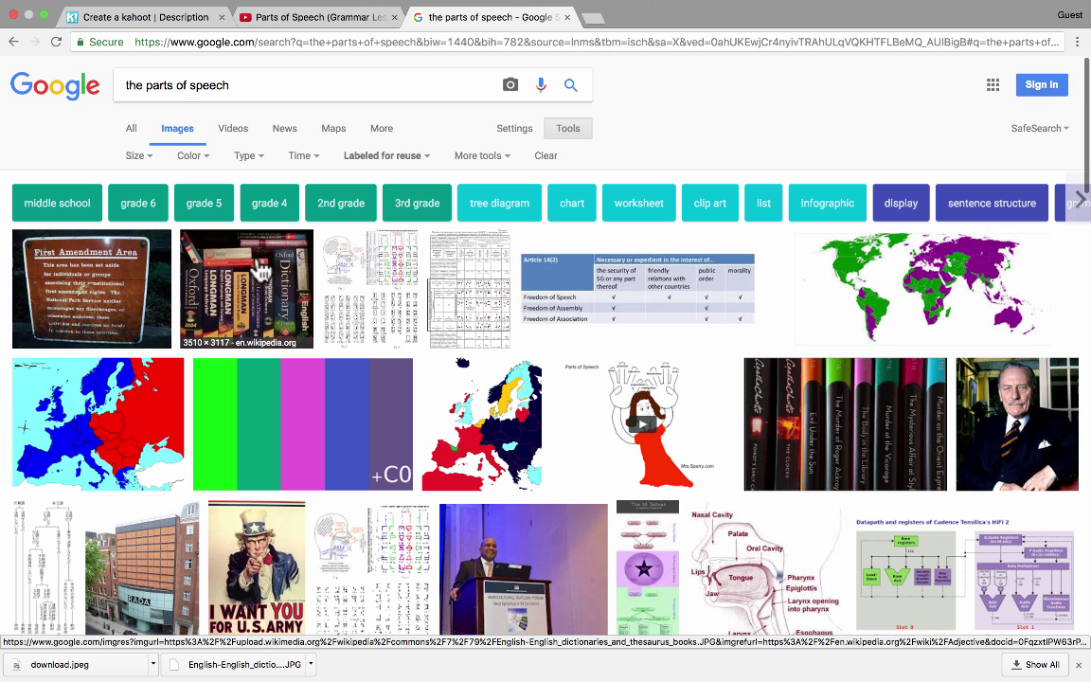
- Save the dictionaries and thesaurus books picture to the Desktop as 'download (1)'
{"action": "right_click", "coordinate": [260, 269]}
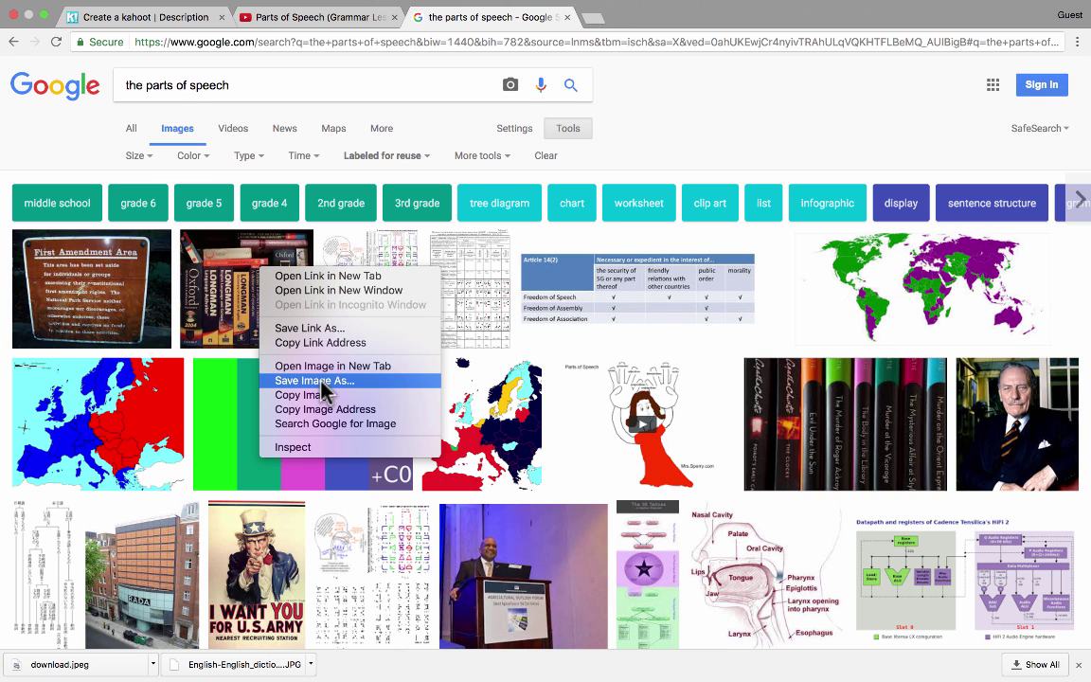
{"action": "left_click", "coordinate": [290, 379]}
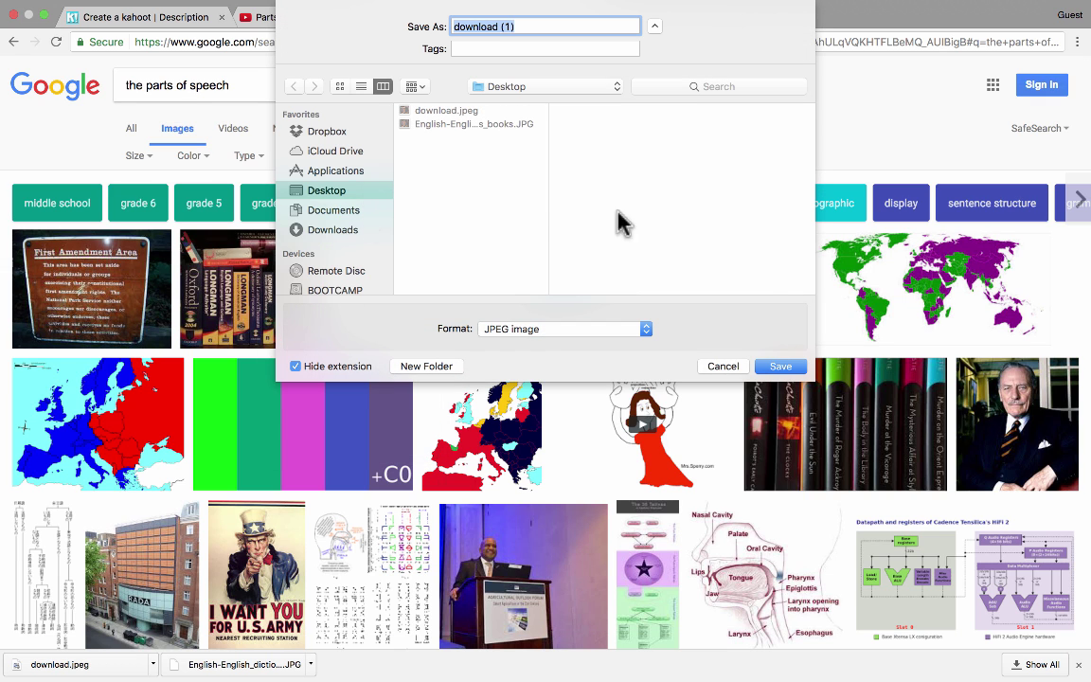
{"action": "left_click", "coordinate": [800, 368]}
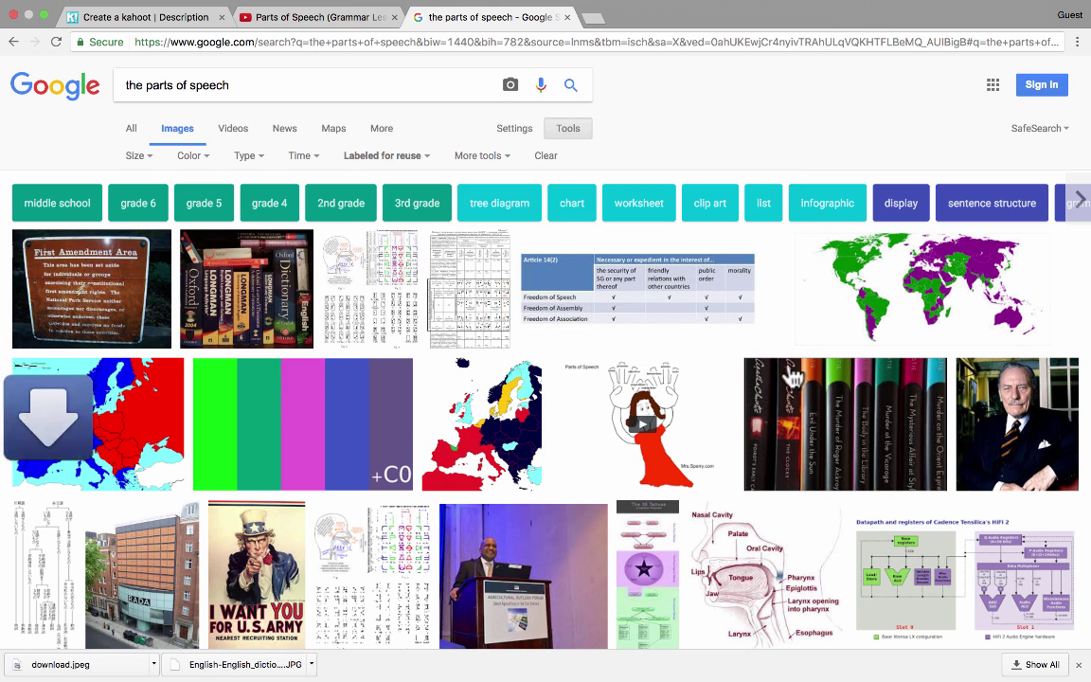
- Make the saved dictionary-books photo the quiz cover image and finish the description
{"action": "left_click", "coordinate": [157, 22]}
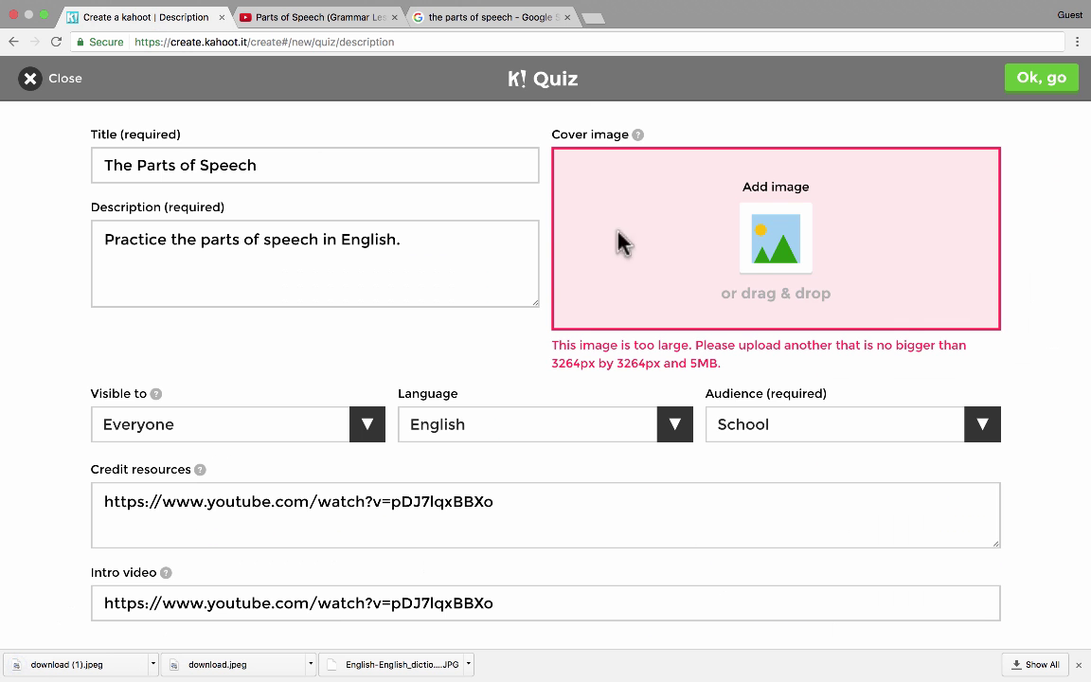
{"action": "left_click", "coordinate": [782, 253]}
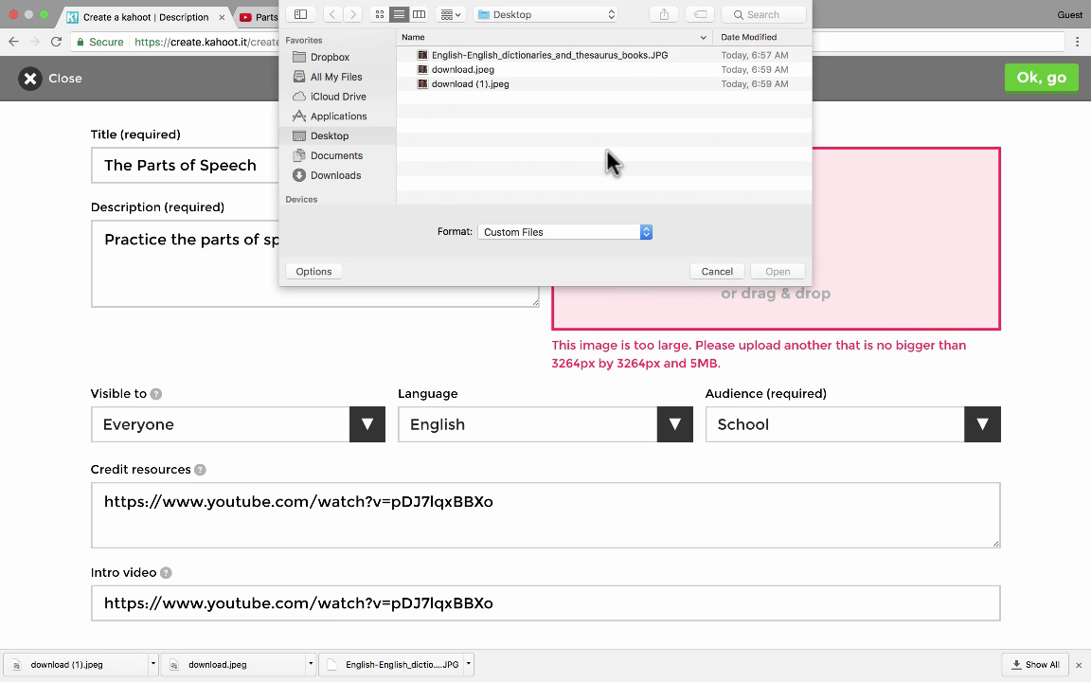
{"action": "double_click", "coordinate": [464, 83]}
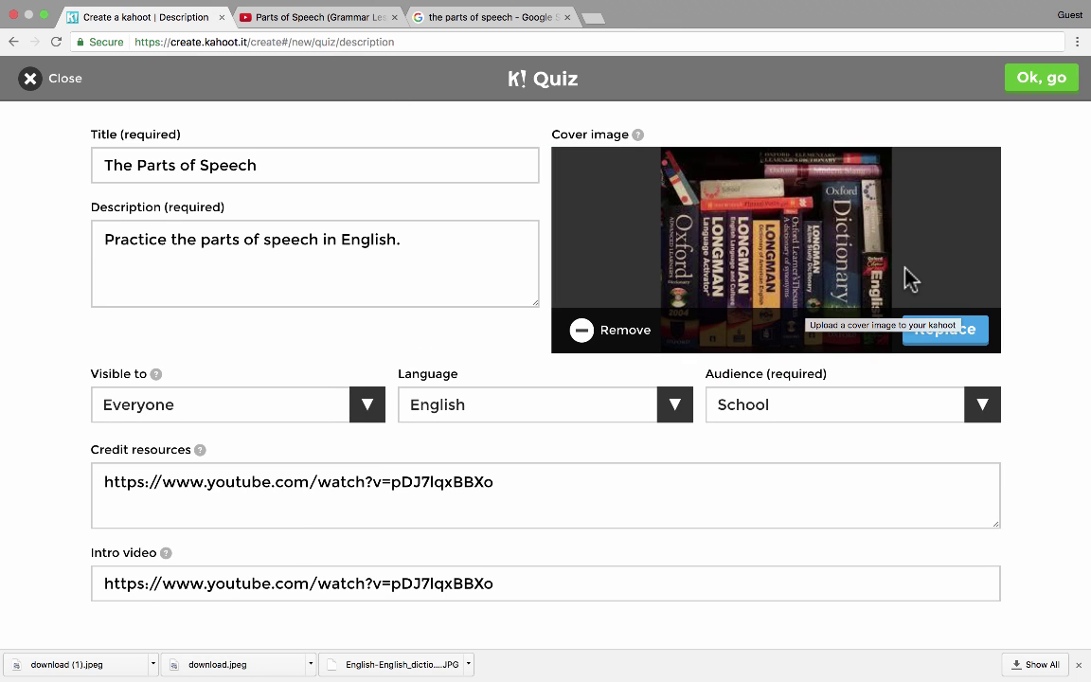
{"action": "left_click", "coordinate": [1042, 83]}
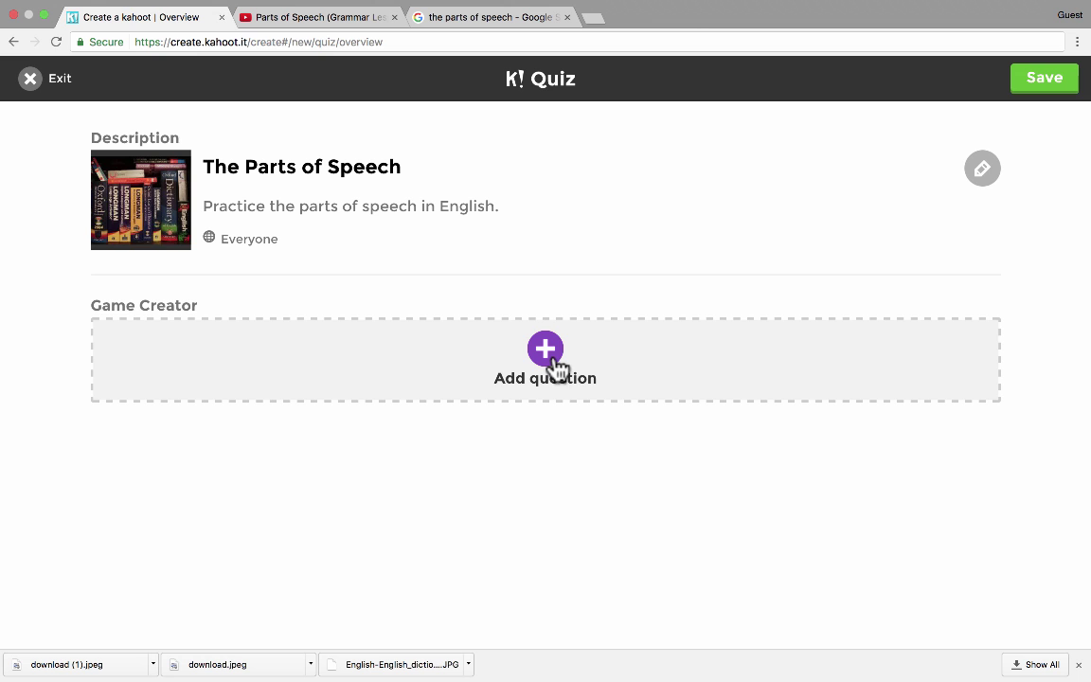
- Add Question 1 with the text 'What part of speech is the word "dog"?'
{"action": "left_click", "coordinate": [550, 362]}
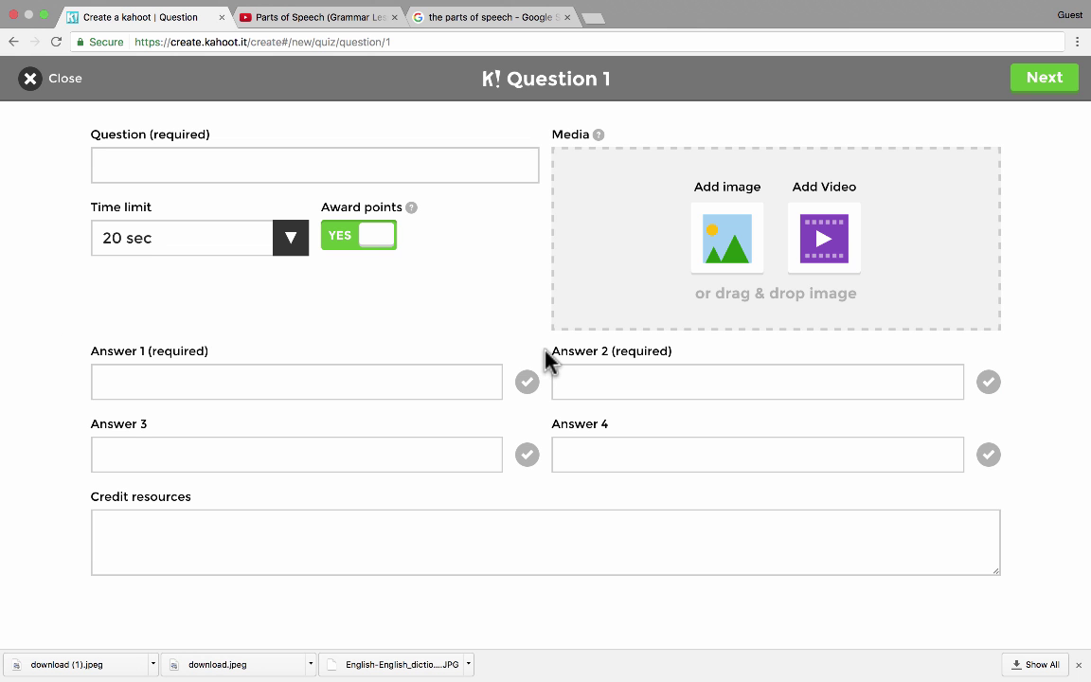
{"action": "left_click", "coordinate": [282, 168]}
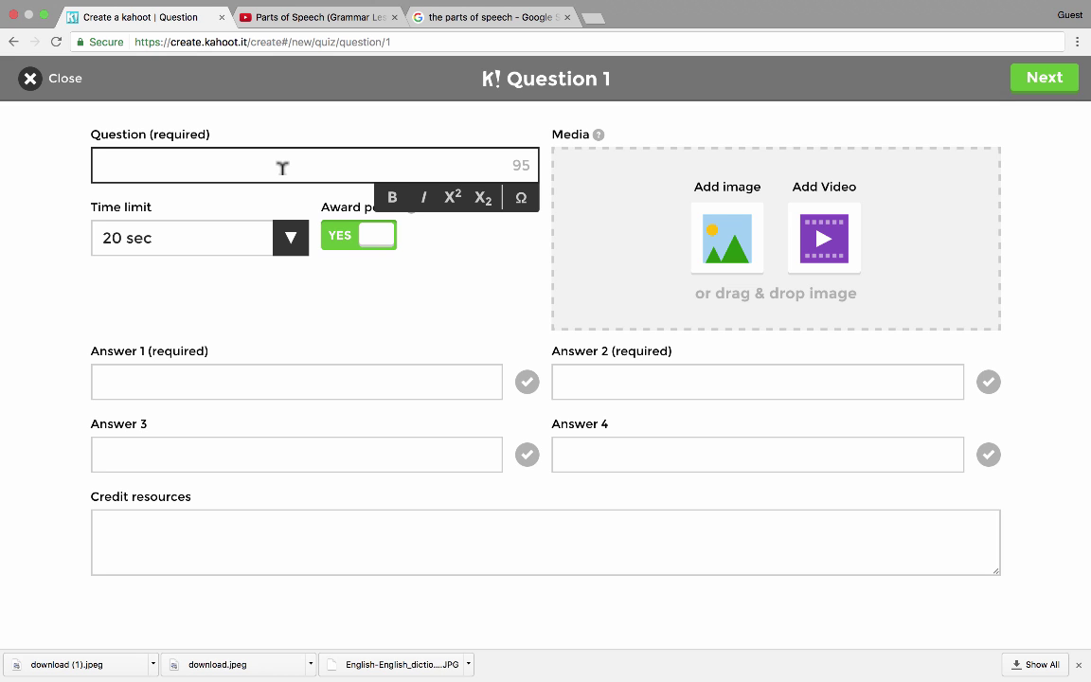
{"action": "type", "text": "What part of speech is the word \"dog\"?"}
{"action": "key", "text": "Tab"}
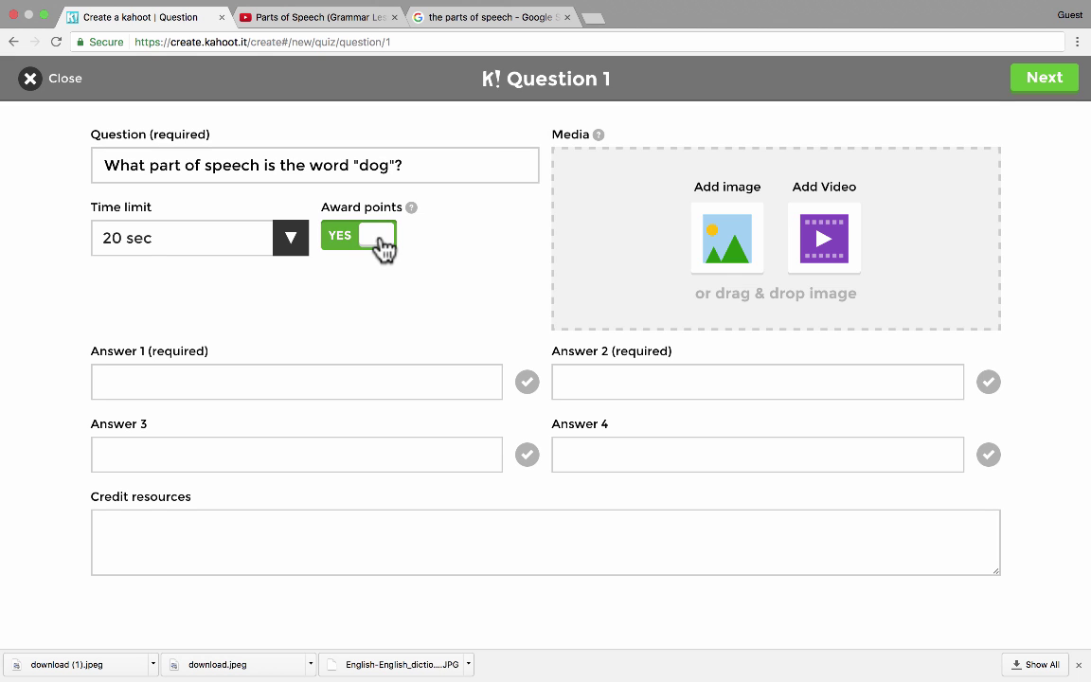
- Keep points awarded on and leave the time limit at 20 sec
{"action": "left_click", "coordinate": [379, 244]}
{"action": "left_click", "coordinate": [360, 243]}
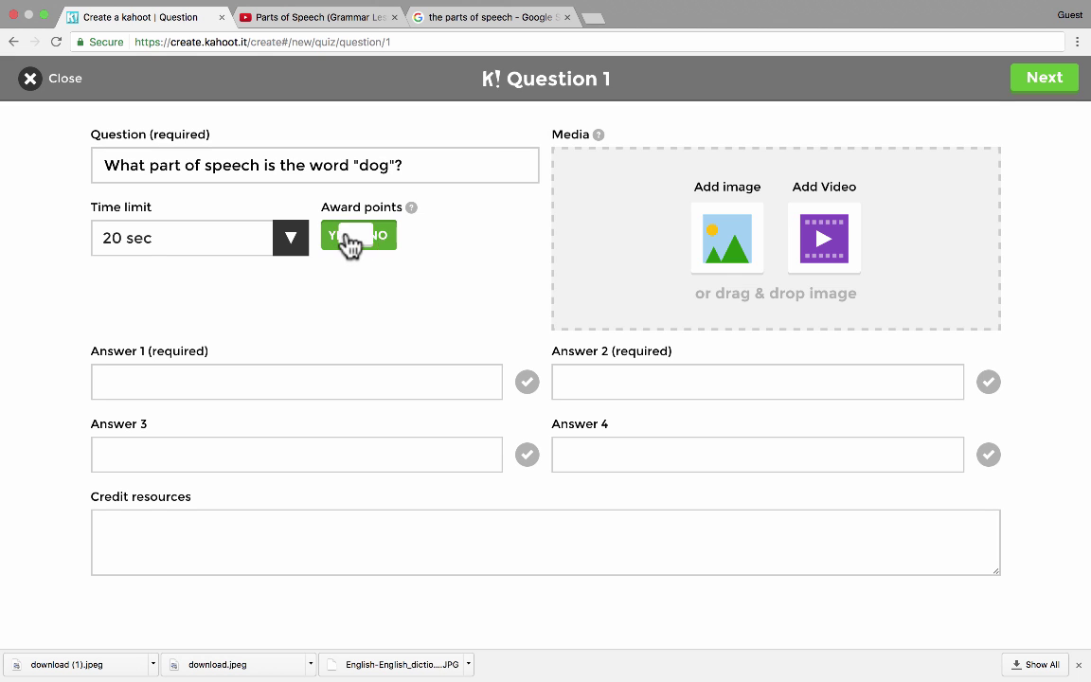
{"action": "left_click", "coordinate": [288, 240]}
{"action": "left_click", "coordinate": [291, 245]}
{"action": "key", "text": "Down"}
{"action": "key", "text": "Down"}
{"action": "key", "text": "Down"}
{"action": "key", "text": "Down"}
{"action": "key", "text": "Return"}
{"action": "left_click", "coordinate": [287, 243]}
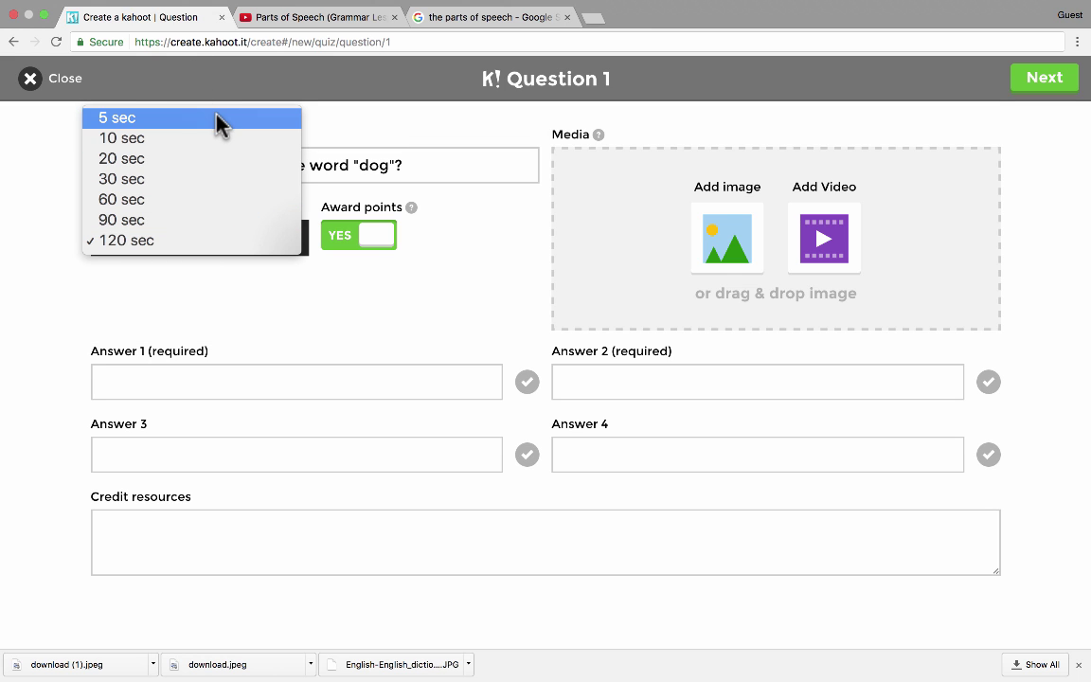
{"action": "left_click", "coordinate": [224, 159]}
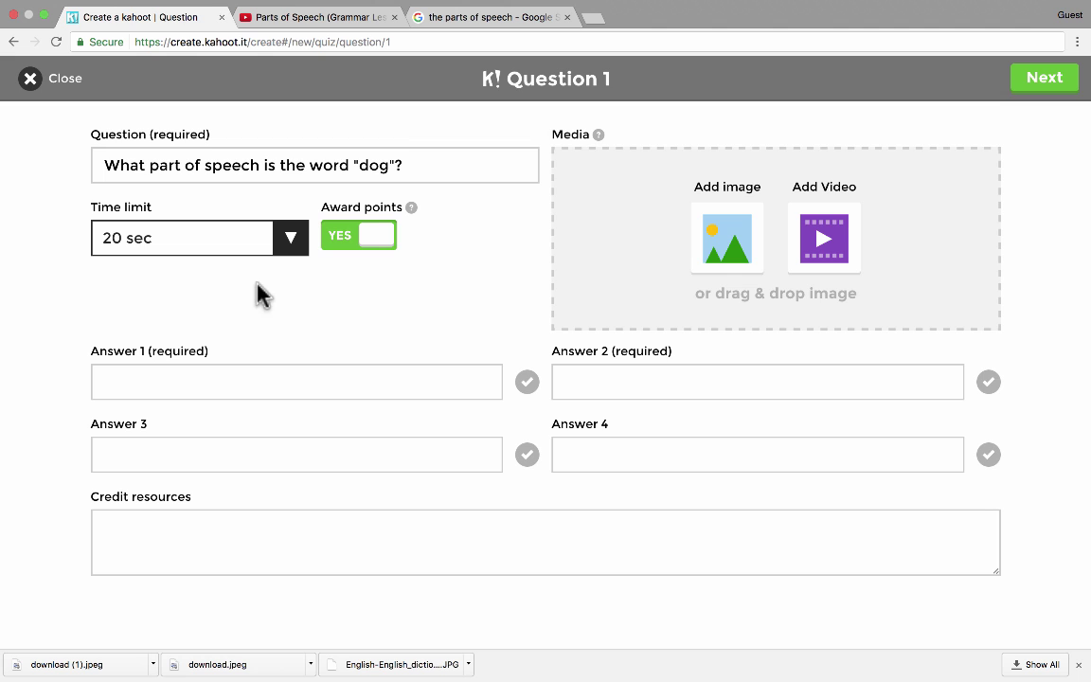
- Enter the answers verb, noun, adjective and adverb, with noun marked correct
{"action": "left_click", "coordinate": [341, 371]}
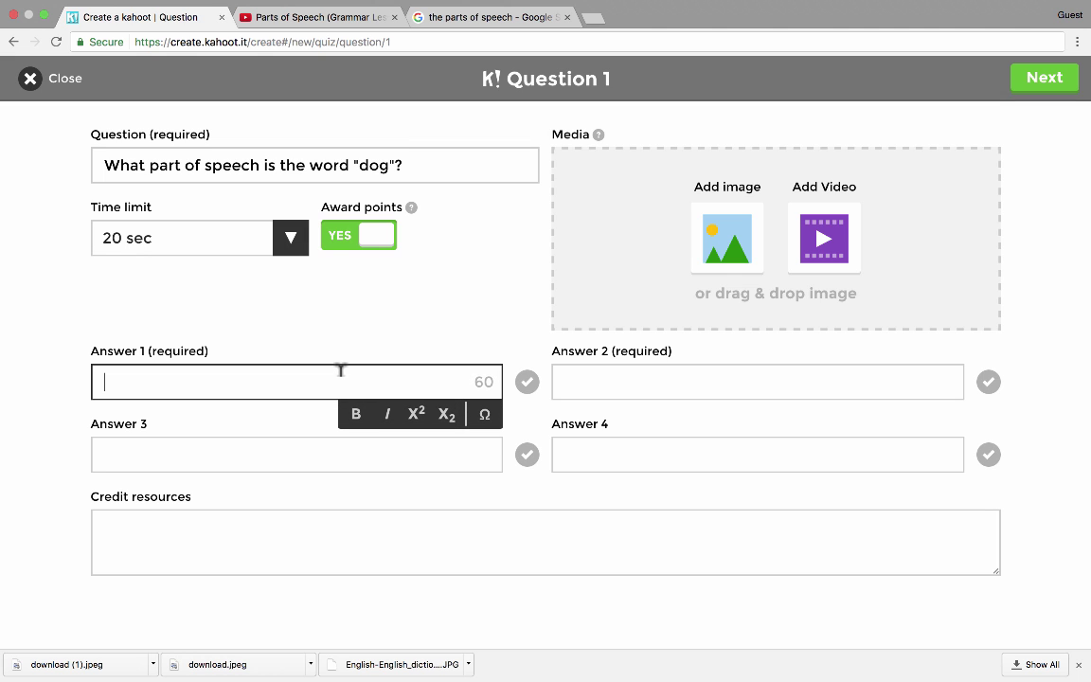
{"action": "type", "text": "n"}
{"action": "type", "text": "verb"}
{"action": "key", "text": "Tab"}
{"action": "key", "text": "Tab"}
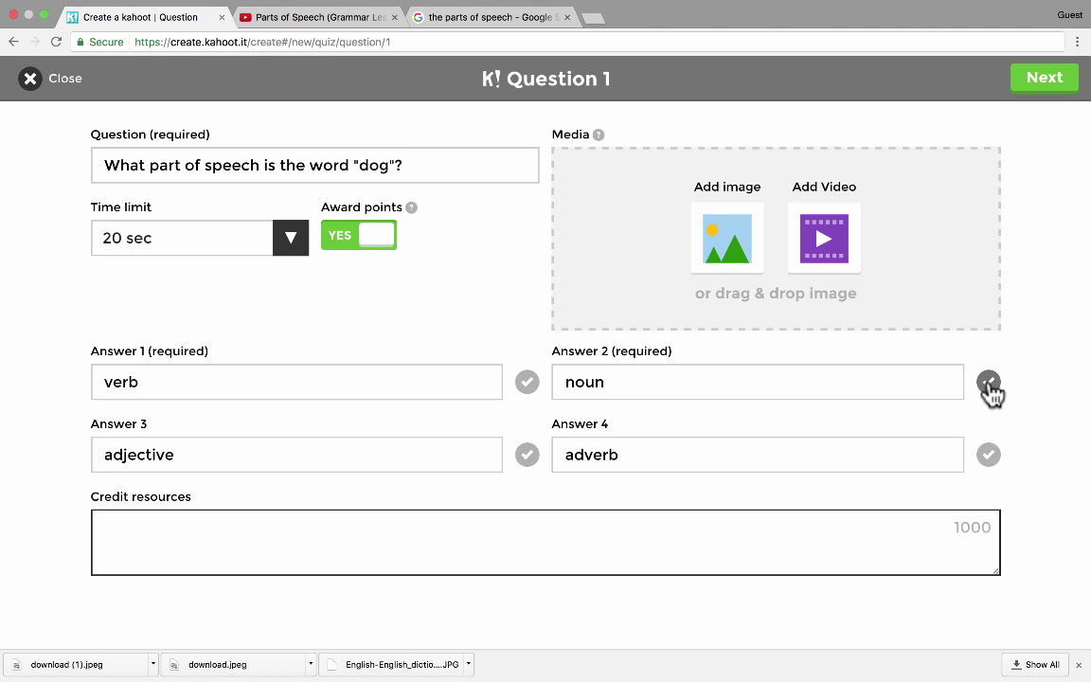
{"action": "left_click", "coordinate": [988, 382]}
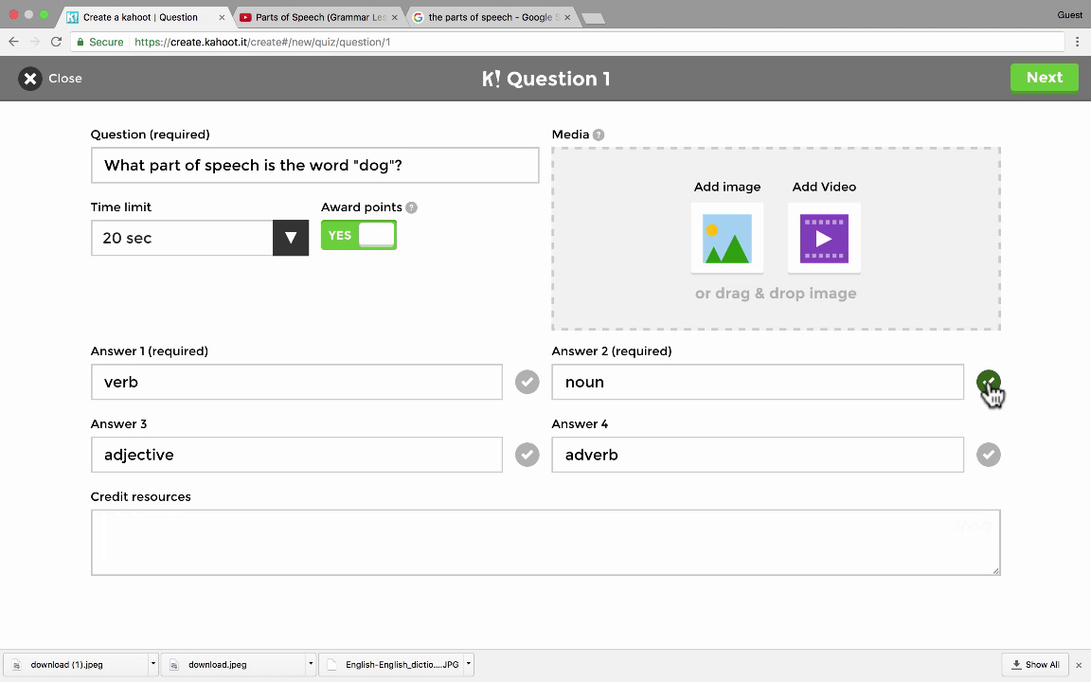
{"action": "left_click", "coordinate": [527, 383]}
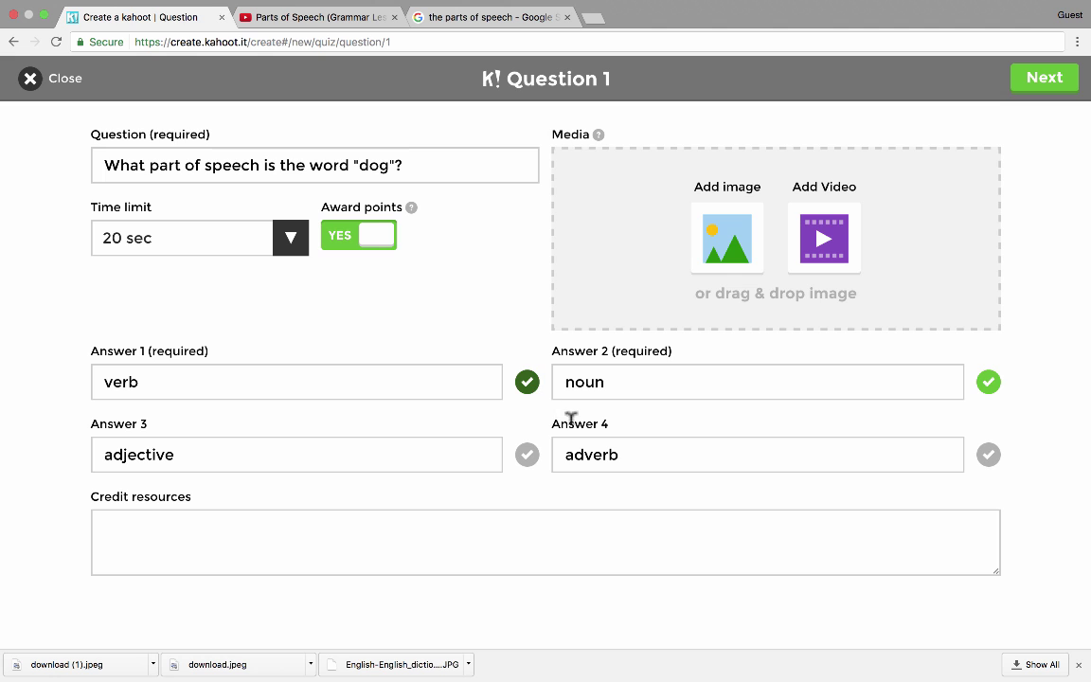
{"action": "left_click", "coordinate": [988, 455]}
{"action": "left_click", "coordinate": [527, 382]}
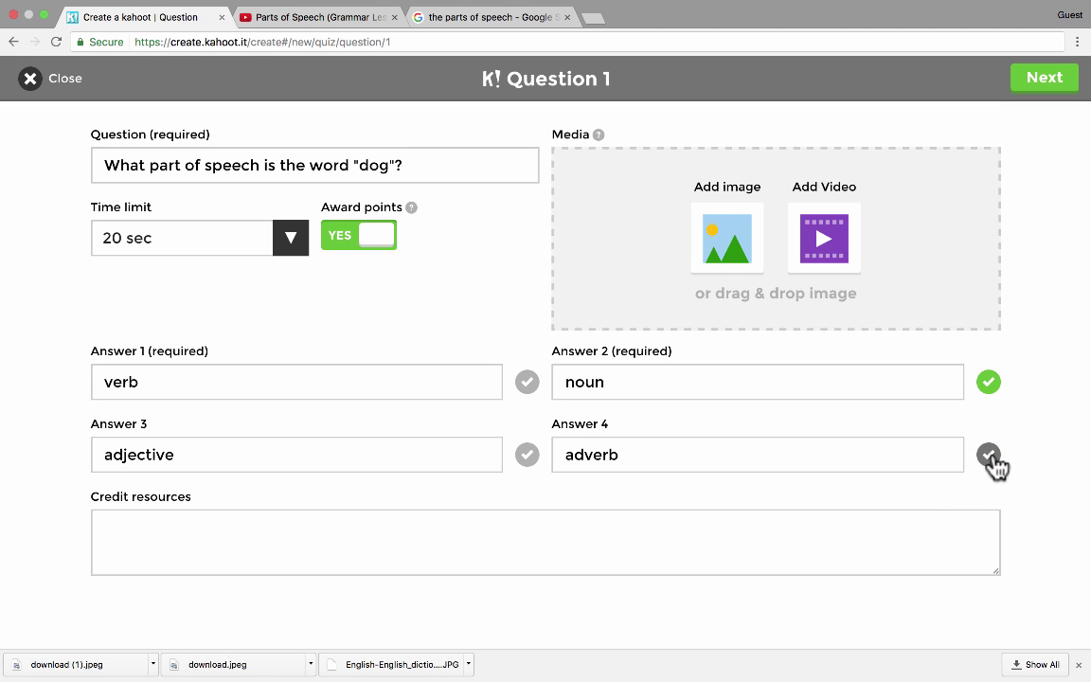
- Search Google Images for 'dog' instead of picking an image file
{"action": "left_click", "coordinate": [717, 242]}
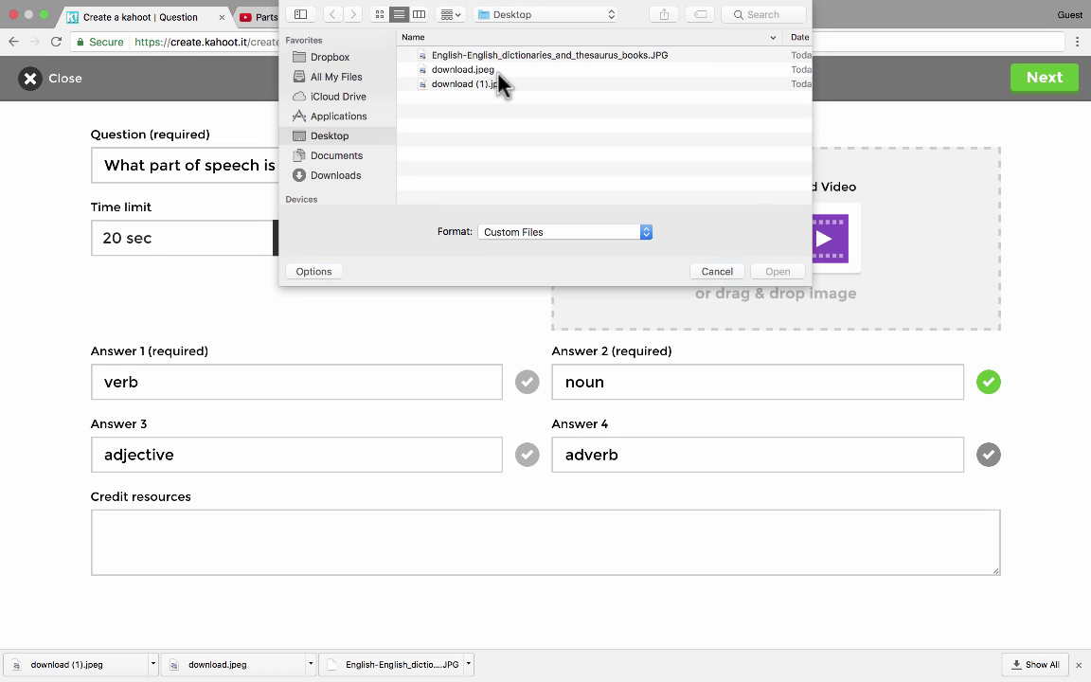
{"action": "left_click", "coordinate": [717, 271]}
{"action": "left_click", "coordinate": [470, 17]}
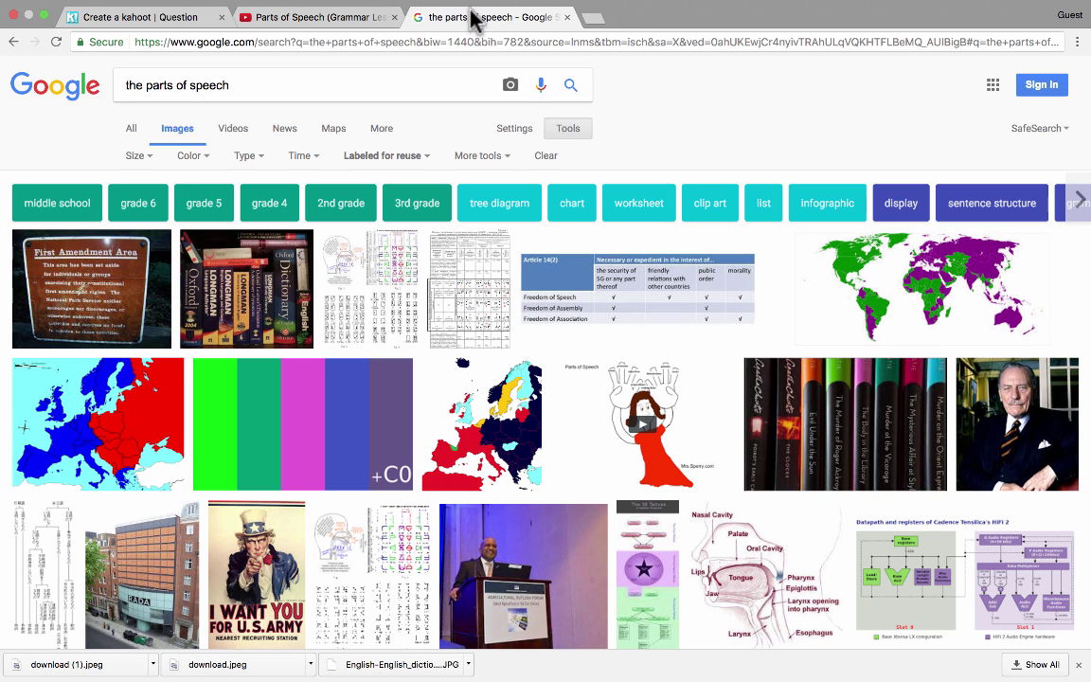
{"action": "triple_click", "coordinate": [214, 84]}
{"action": "type", "text": "dog"}
{"action": "key", "text": "Return"}
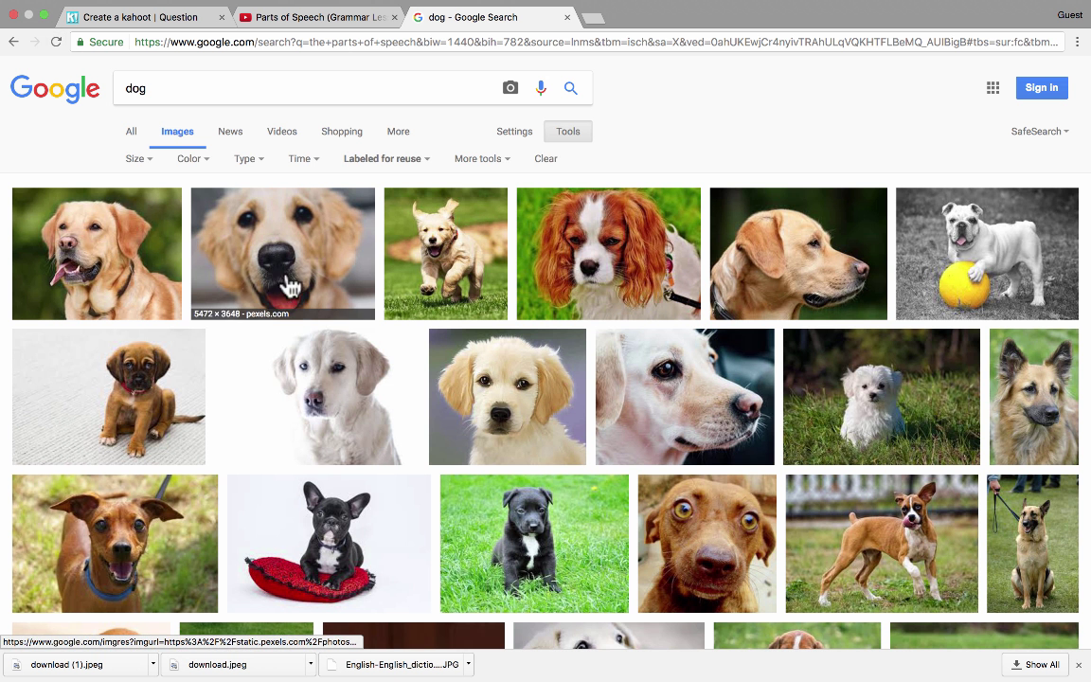
- Save a dog photo as 'download (2)' and return to Question 1
{"action": "right_click", "coordinate": [97, 254]}
{"action": "left_click", "coordinate": [175, 367]}
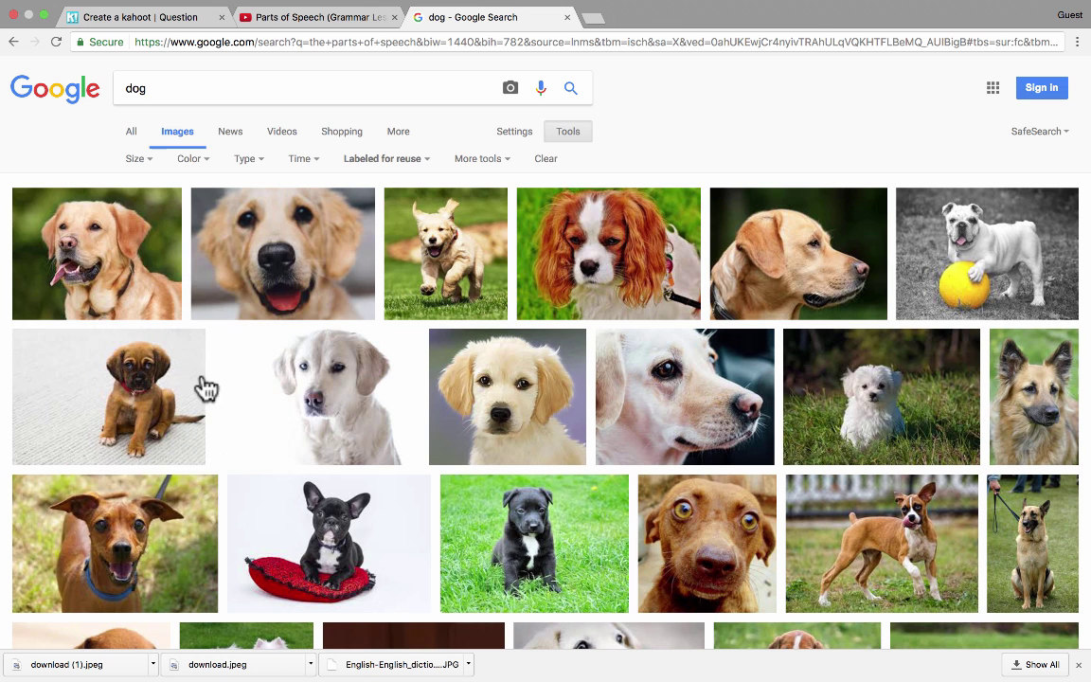
{"action": "key", "text": "Return"}
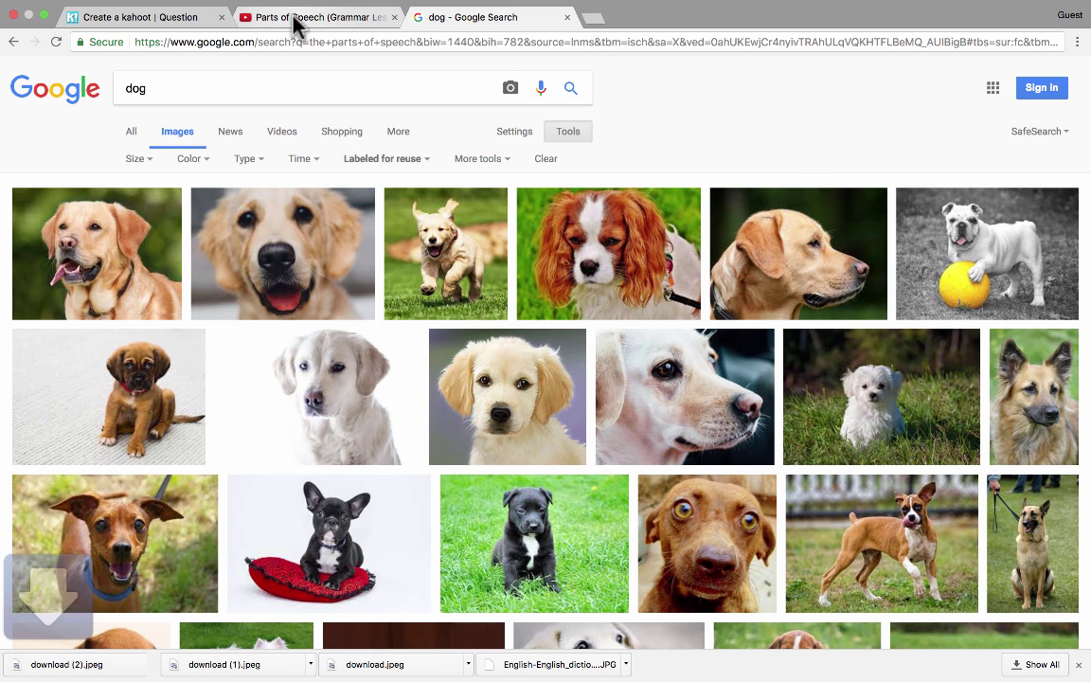
{"action": "left_click", "coordinate": [142, 18]}
{"action": "left_click", "coordinate": [711, 244]}
- Attach the 'download (2)' dog photo to Question 1 and start Question 2
{"action": "key", "text": "Return"}
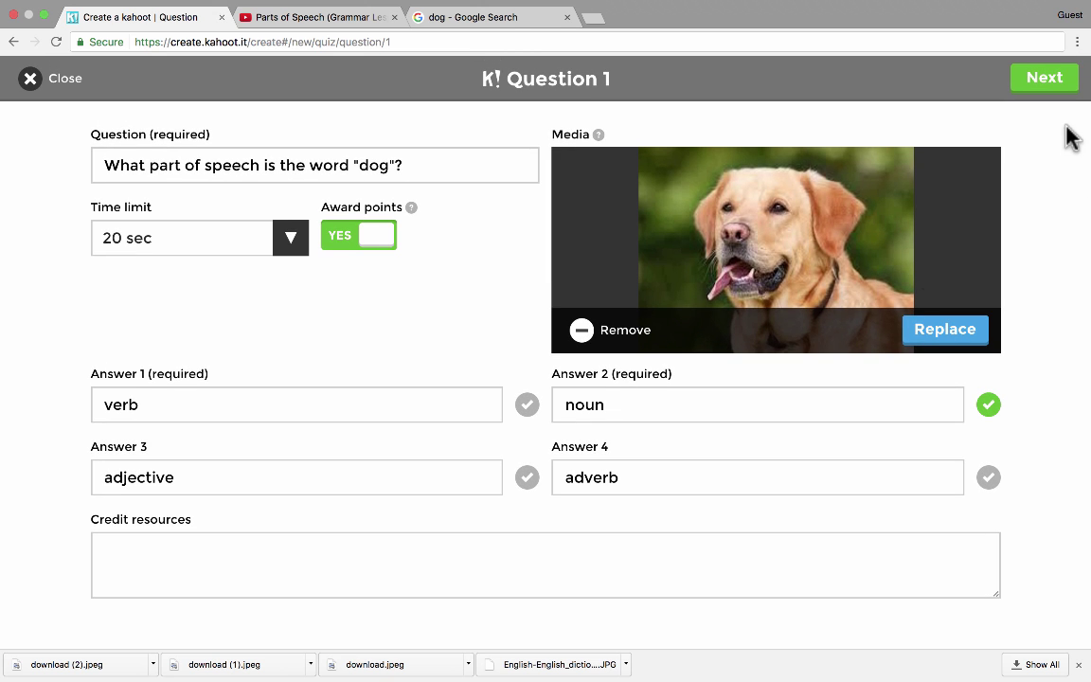
{"action": "left_click", "coordinate": [1046, 87]}
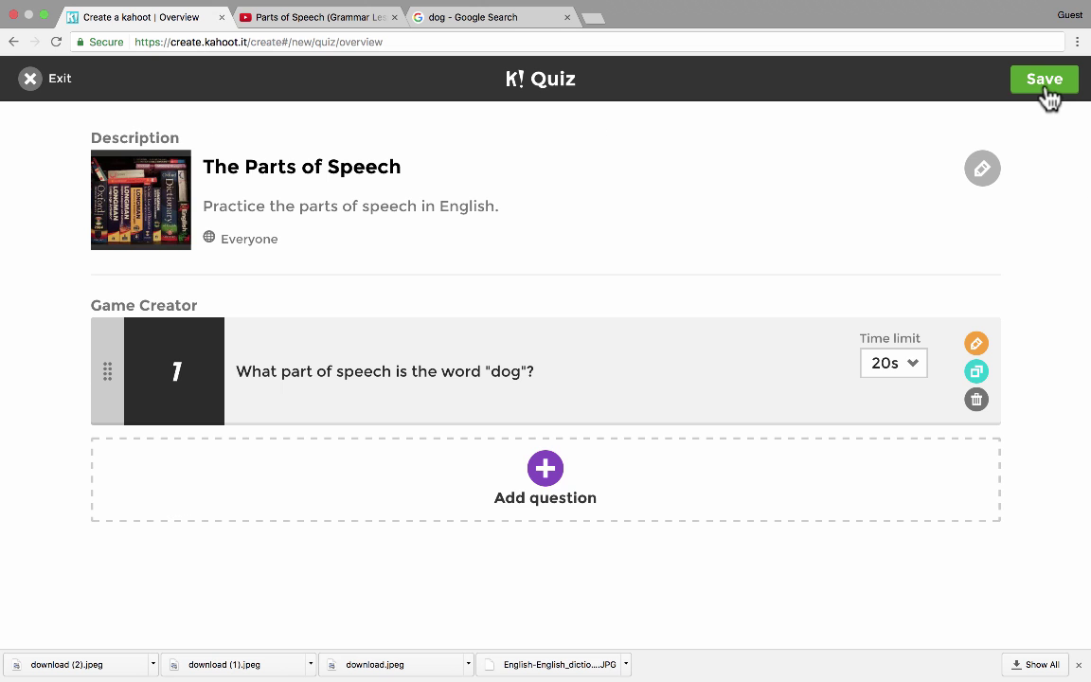
{"action": "left_click", "coordinate": [546, 470]}
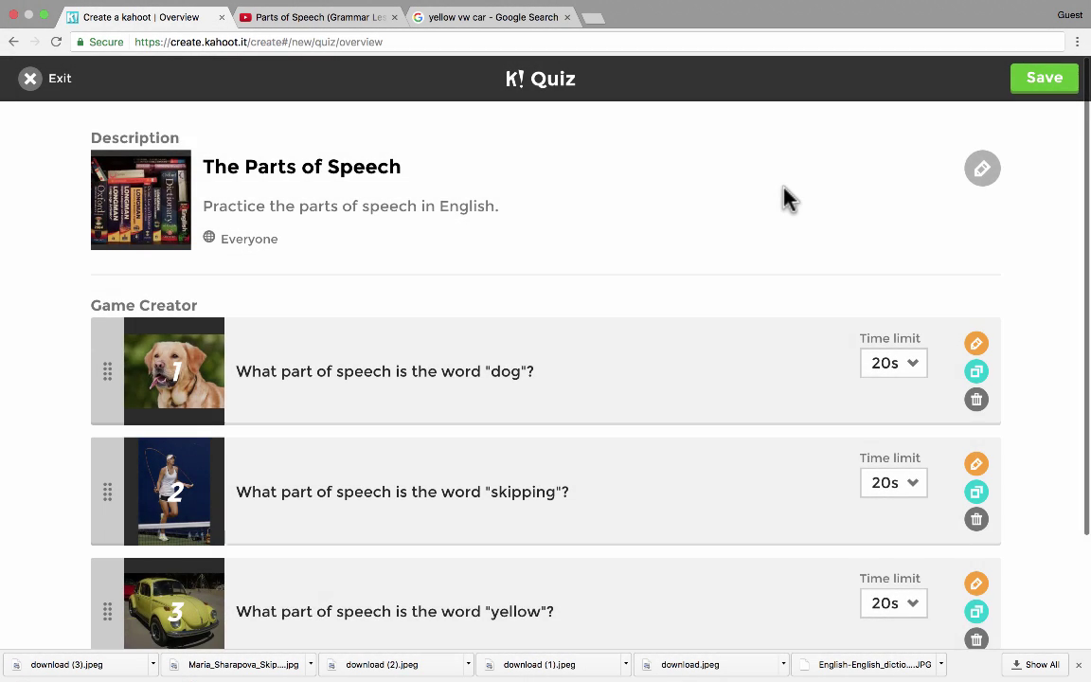
{"action": "scroll", "coordinate": [785, 197], "scroll_direction": "down", "scroll_amount": 3}
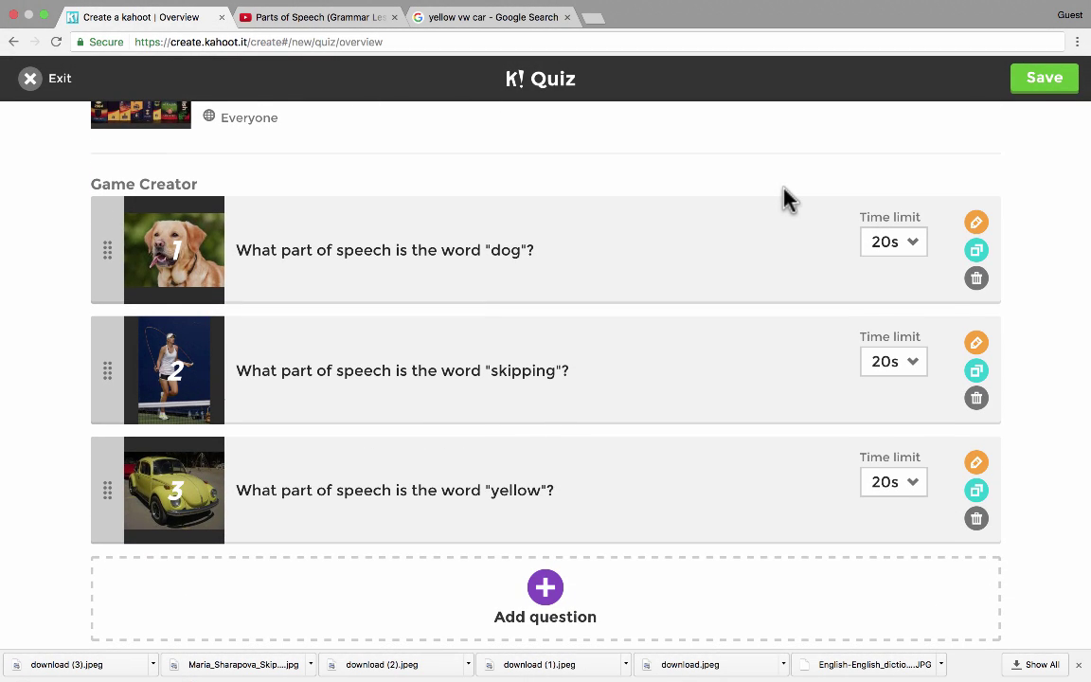
{"action": "scroll", "coordinate": [785, 197], "scroll_direction": "down", "scroll_amount": 1}
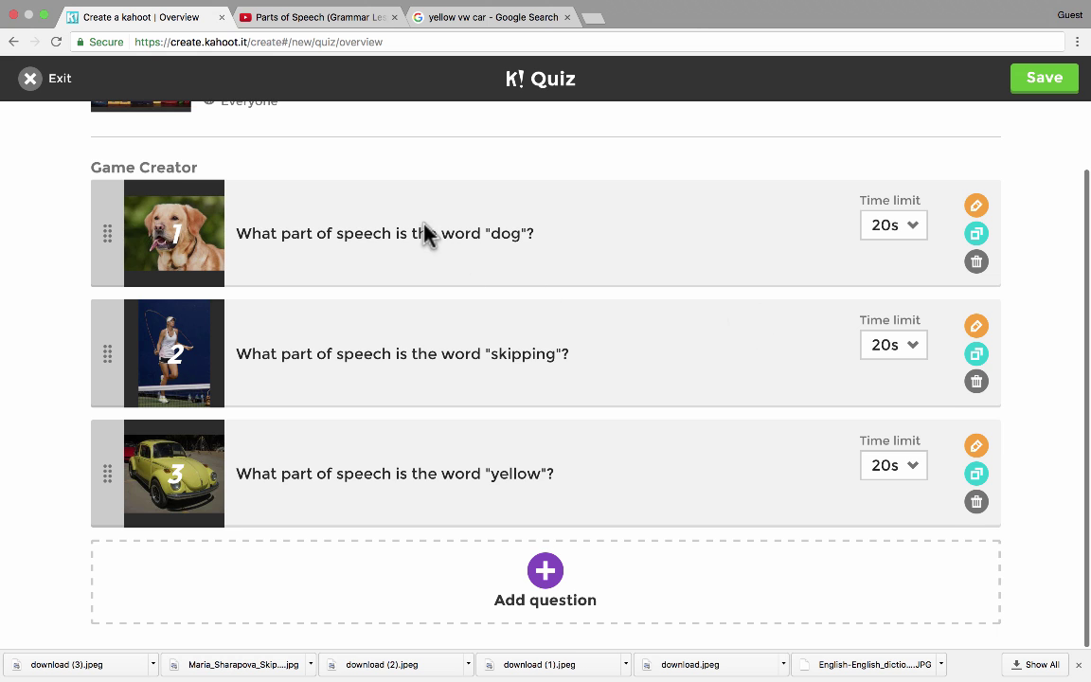
{"action": "scroll", "coordinate": [428, 236], "scroll_direction": "up", "scroll_amount": 1}
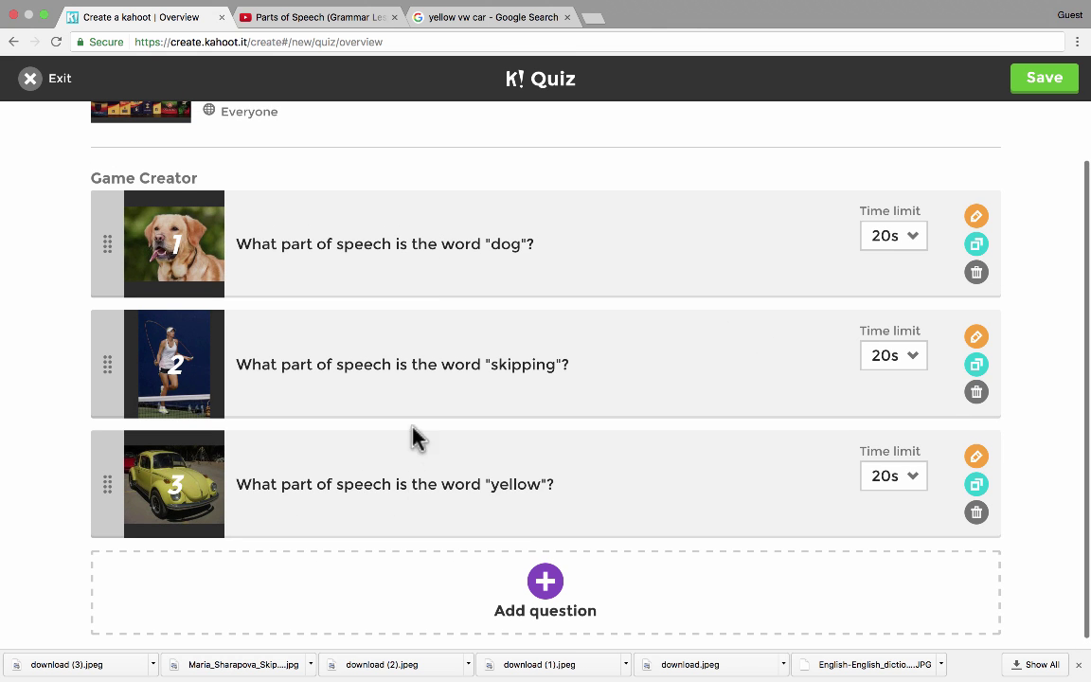
{"action": "scroll", "coordinate": [428, 361], "scroll_direction": "up", "scroll_amount": 2}
{"action": "scroll", "coordinate": [428, 360], "scroll_direction": "down", "scroll_amount": 2}
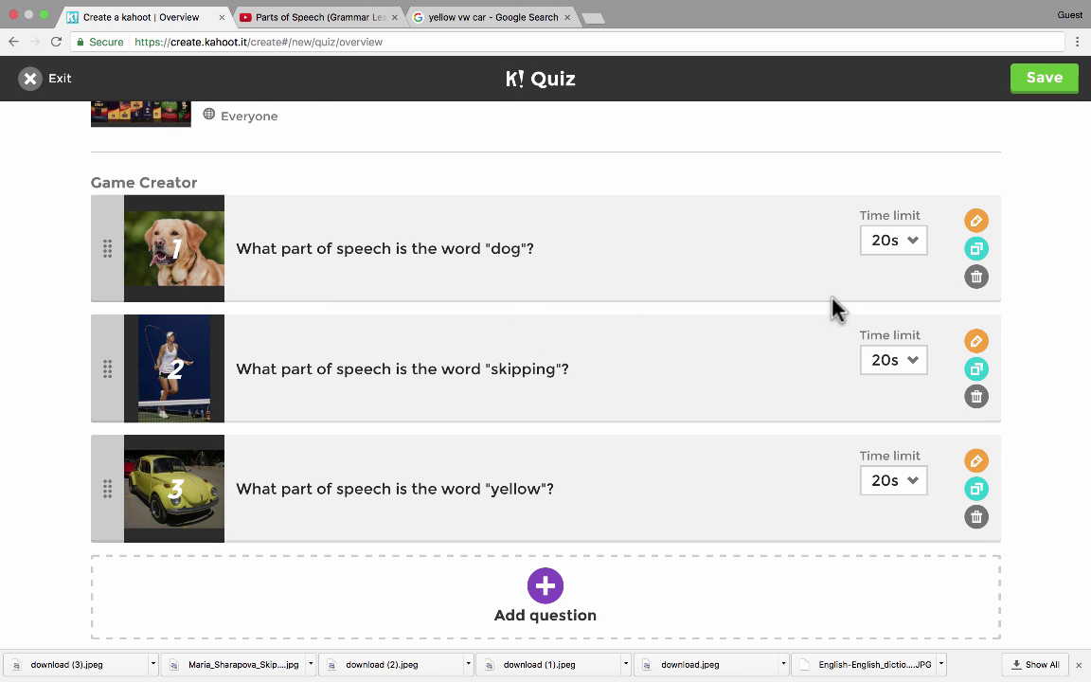
{"action": "scroll", "coordinate": [835, 304], "scroll_direction": "up", "scroll_amount": 3}
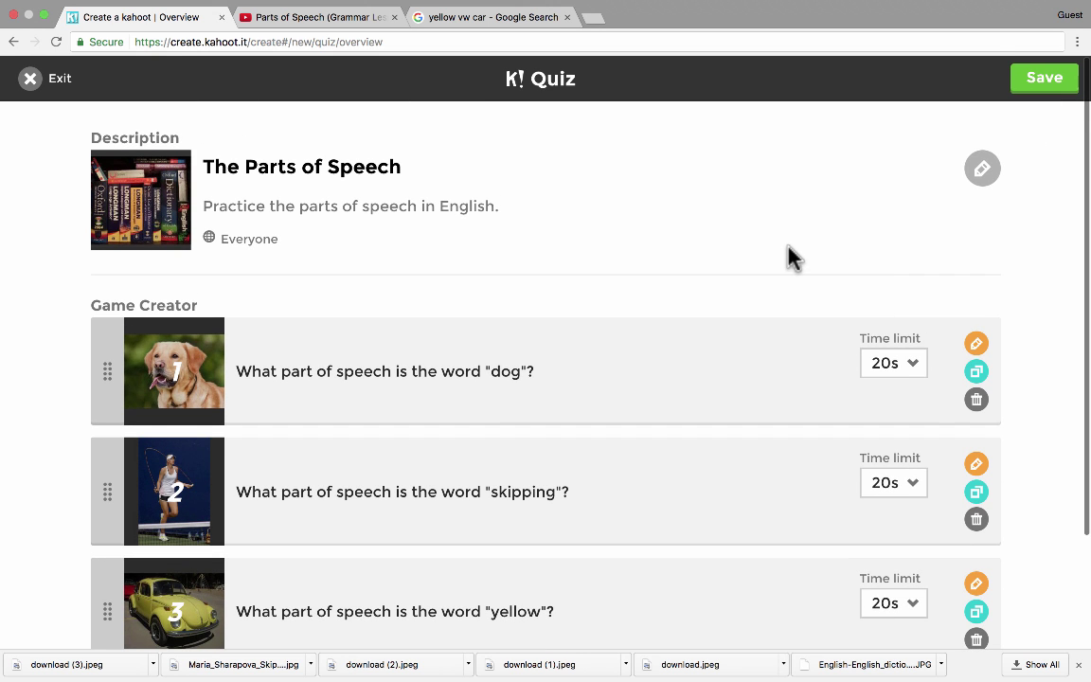
{"action": "scroll", "coordinate": [134, 377], "scroll_direction": "down", "scroll_amount": 3}
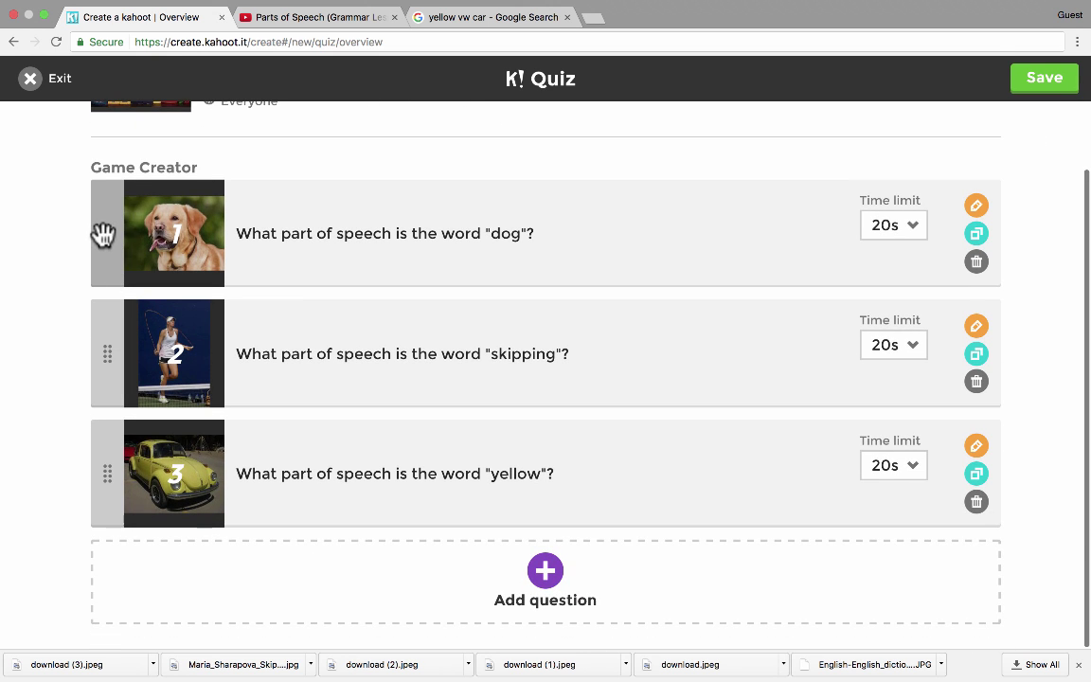
{"action": "mouse_move", "coordinate": [107, 234]}
{"action": "left_mouse_down"}
{"action": "mouse_move", "coordinate": [106, 367]}
{"action": "mouse_move", "coordinate": [117, 231]}
{"action": "mouse_move", "coordinate": [111, 247]}
{"action": "left_mouse_up"}
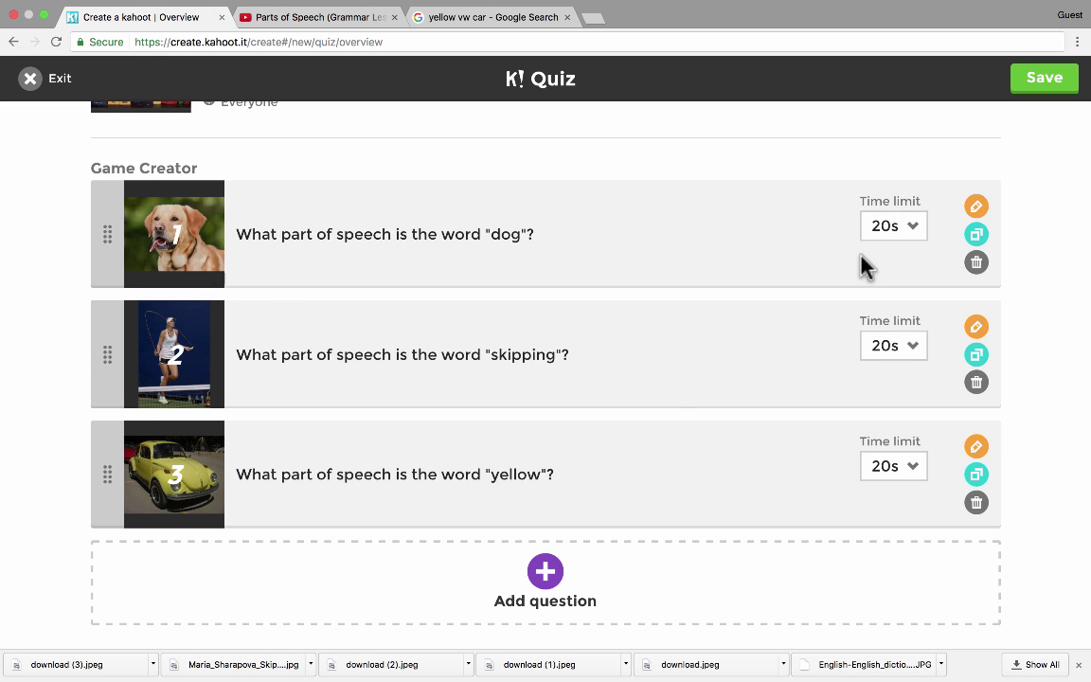
{"action": "left_click", "coordinate": [911, 227]}
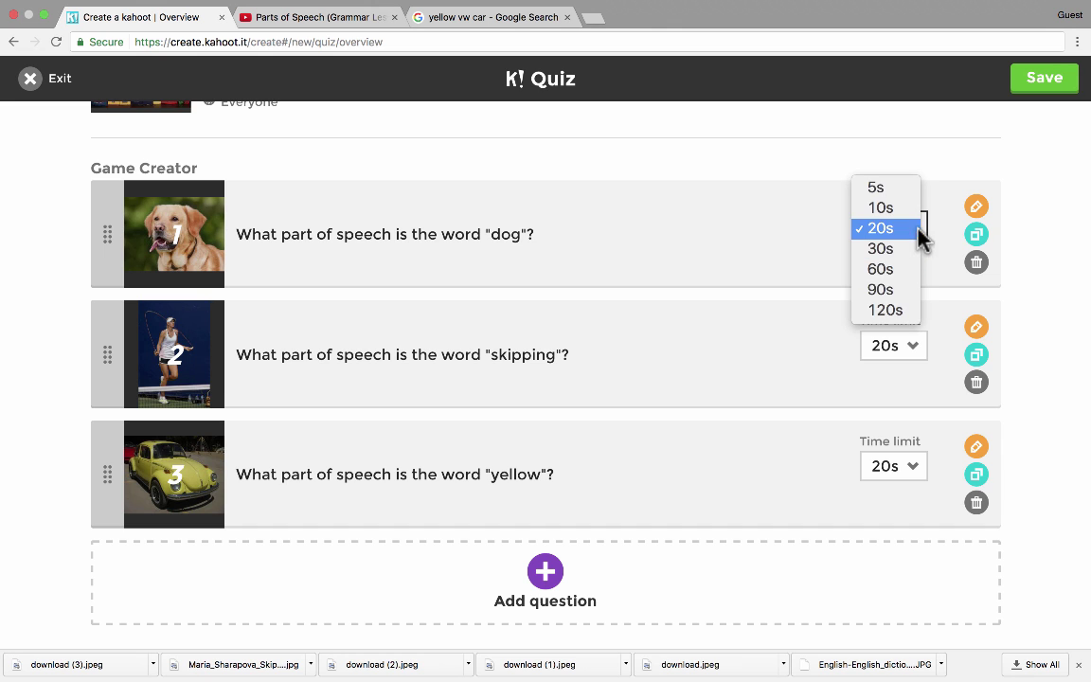
{"action": "left_click", "coordinate": [917, 227]}
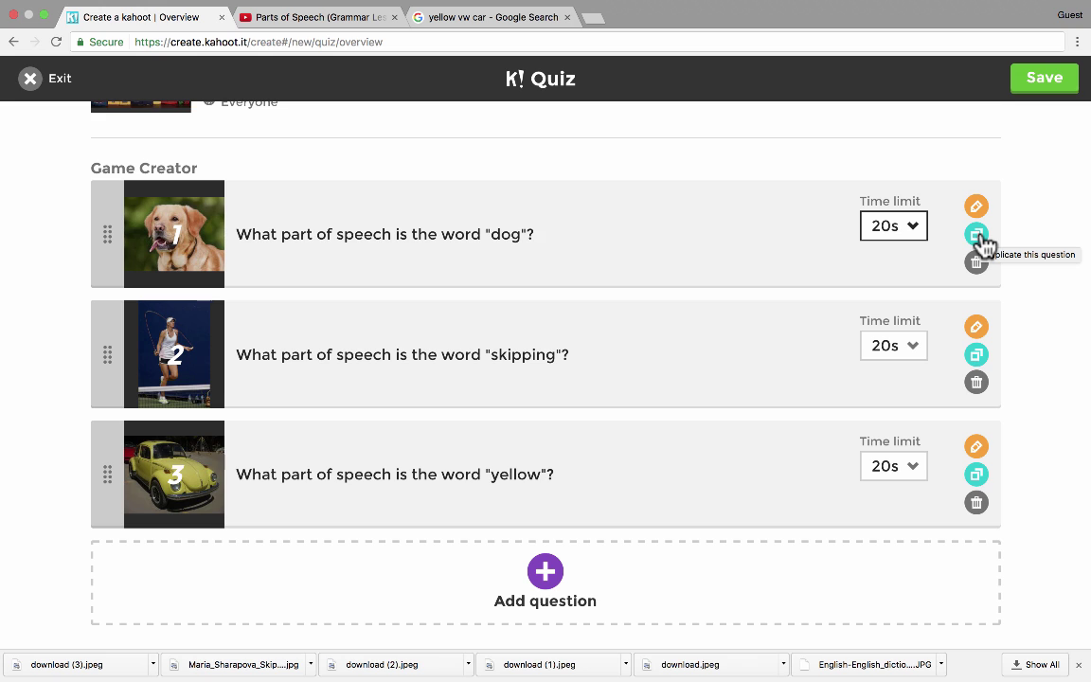
{"action": "left_click", "coordinate": [978, 237]}
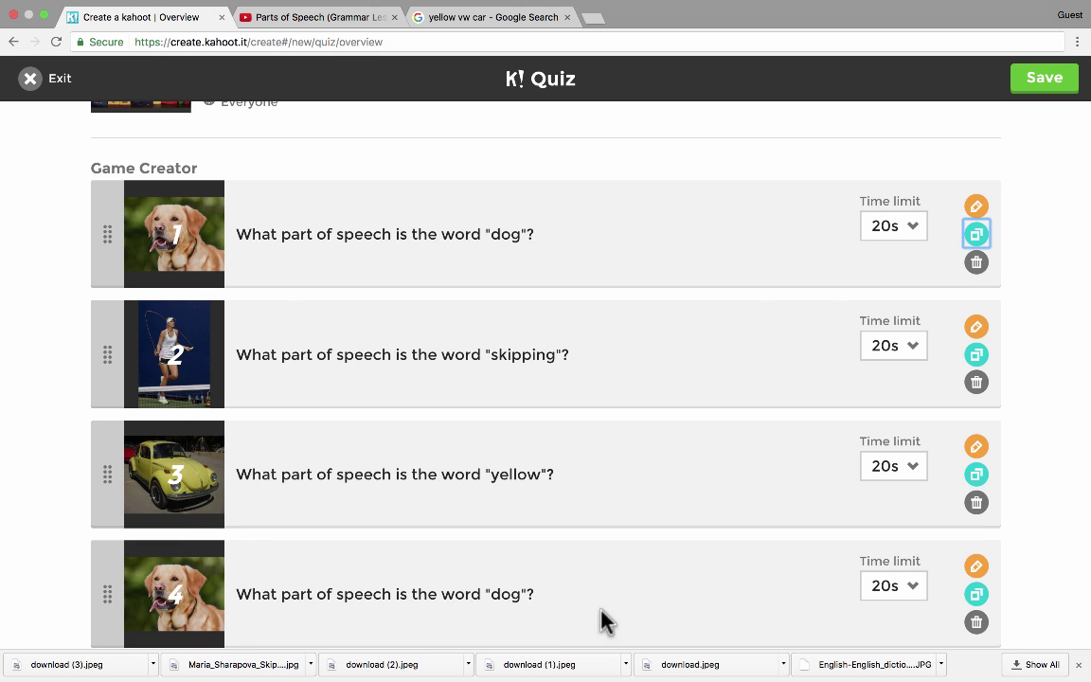
{"action": "left_click", "coordinate": [977, 566]}
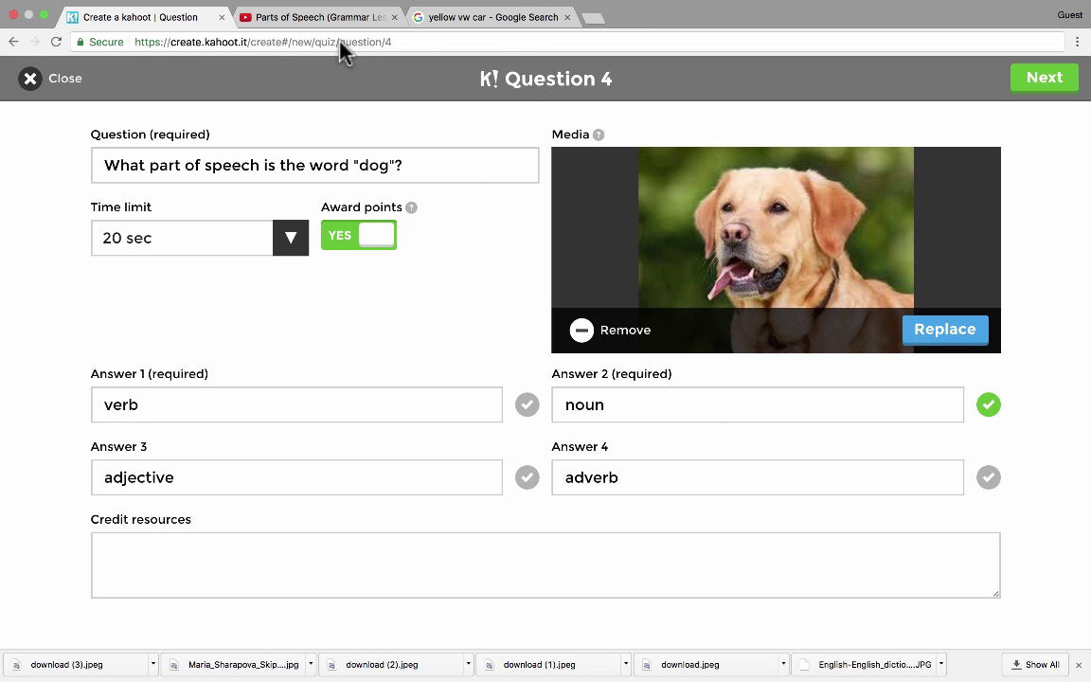
{"action": "left_click", "coordinate": [68, 82]}
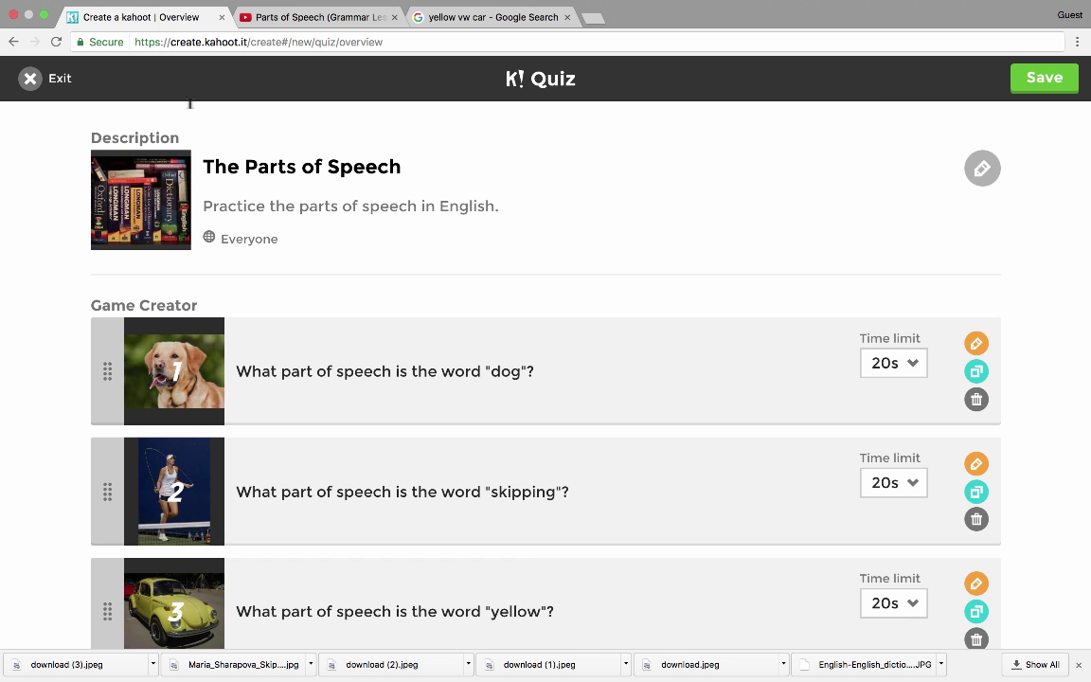
{"action": "scroll", "coordinate": [984, 511], "scroll_direction": "down", "scroll_amount": 5}
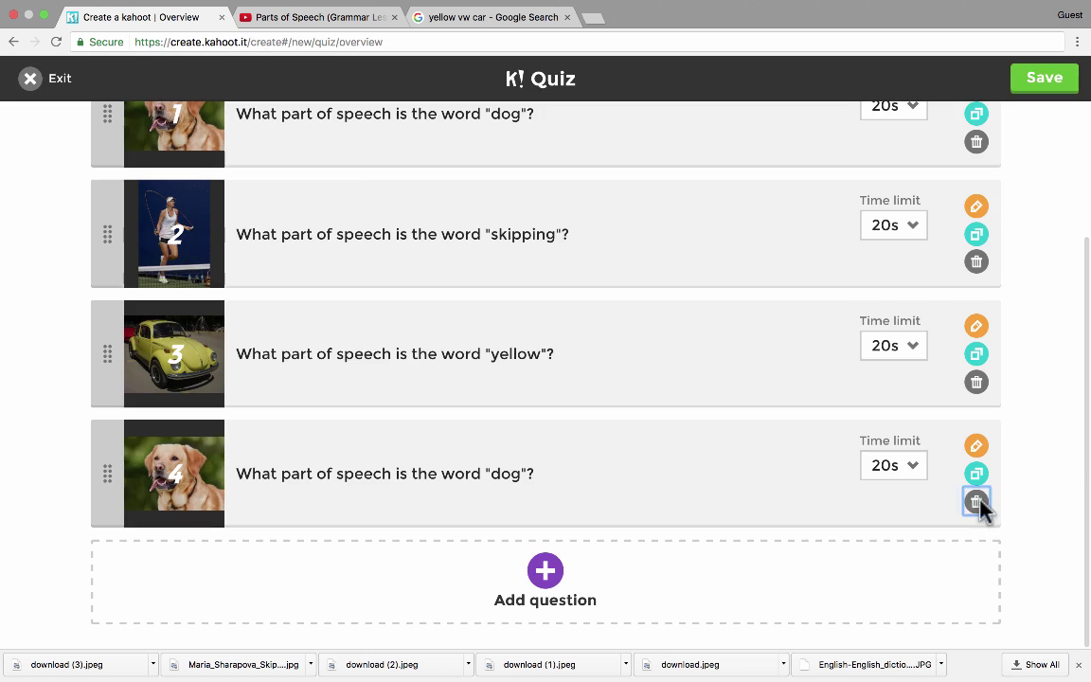
{"action": "left_click", "coordinate": [977, 501]}
{"action": "left_click", "coordinate": [647, 258]}
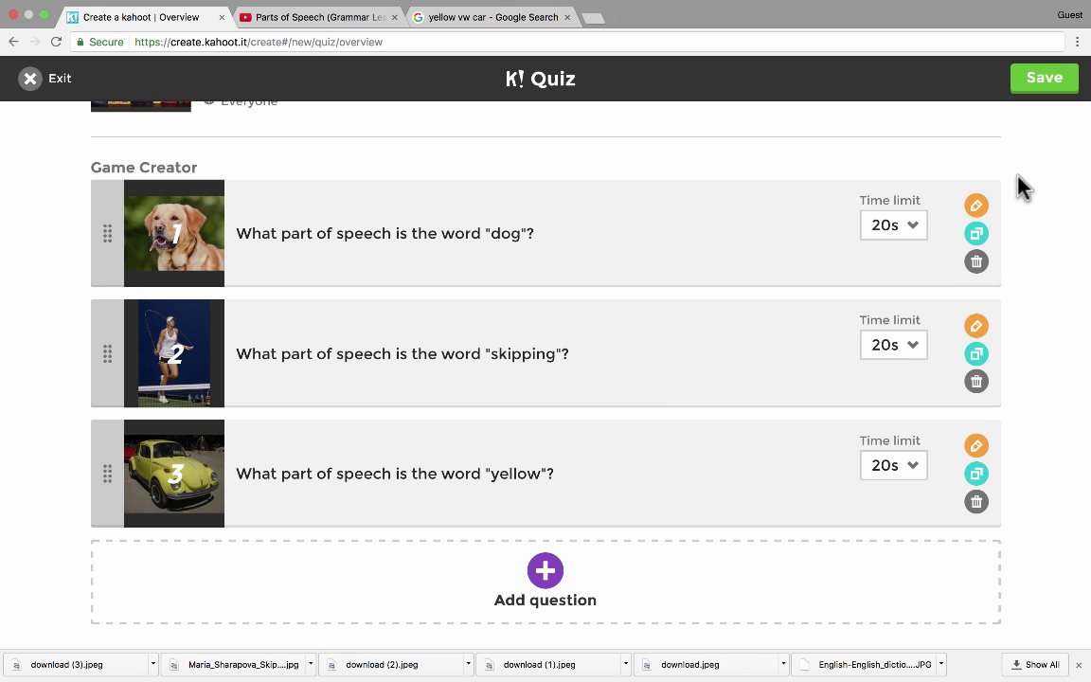
- Save The Parts of Speech quiz and bring up its sharing options and play link
{"action": "left_click", "coordinate": [1040, 90]}
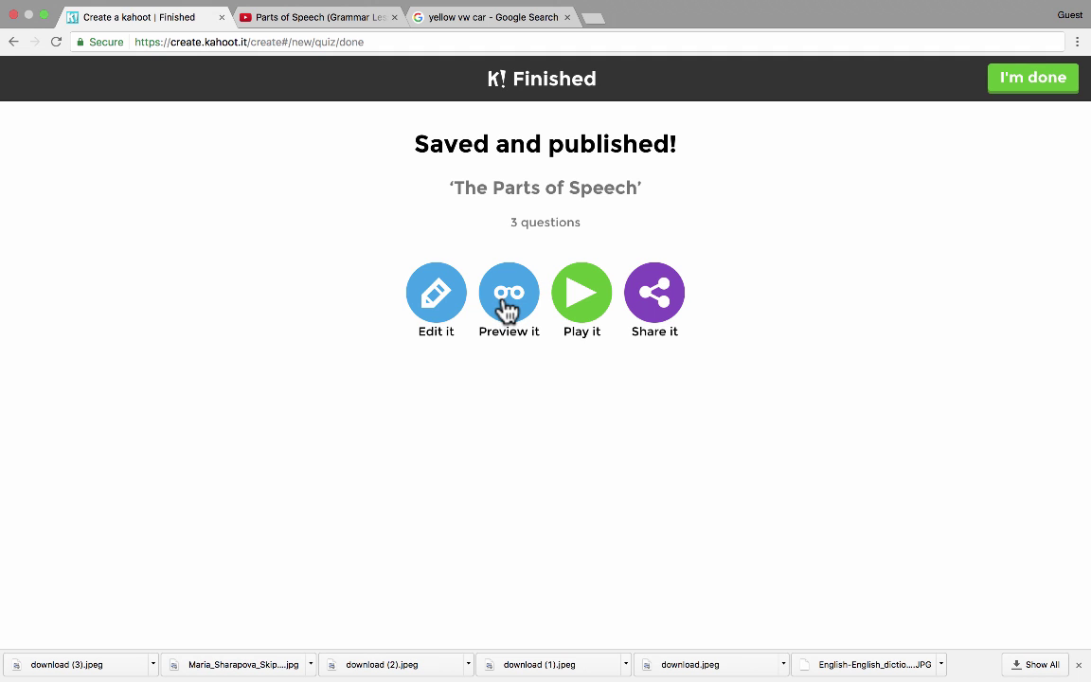
{"action": "left_click", "coordinate": [669, 308]}
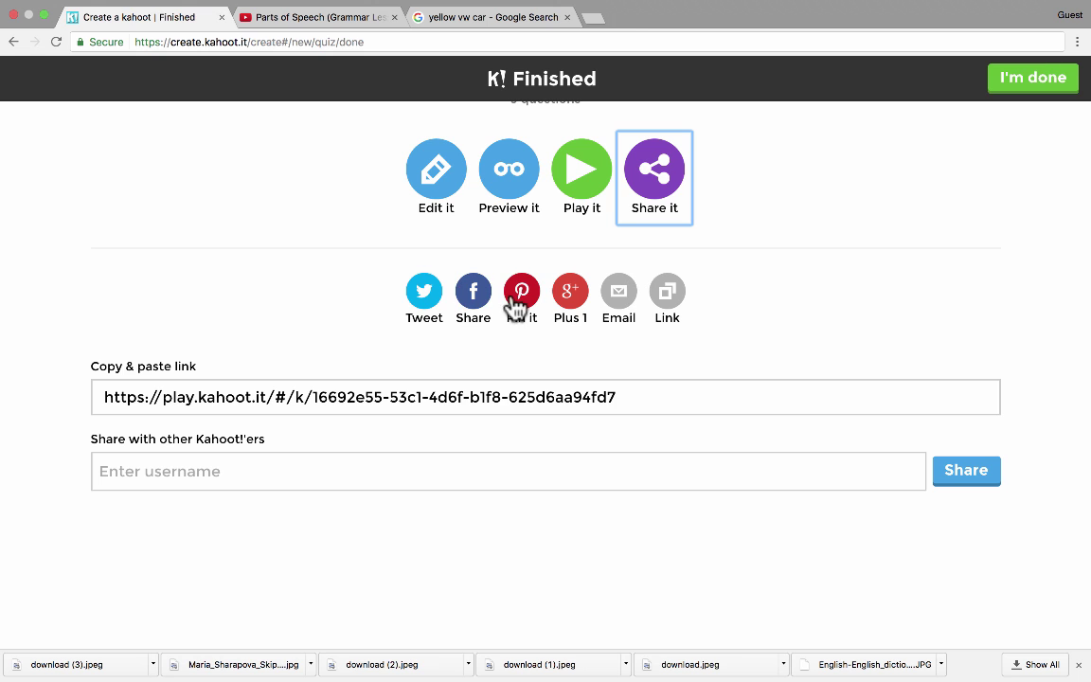
{"action": "scroll", "coordinate": [704, 236], "scroll_direction": "up", "scroll_amount": 1}
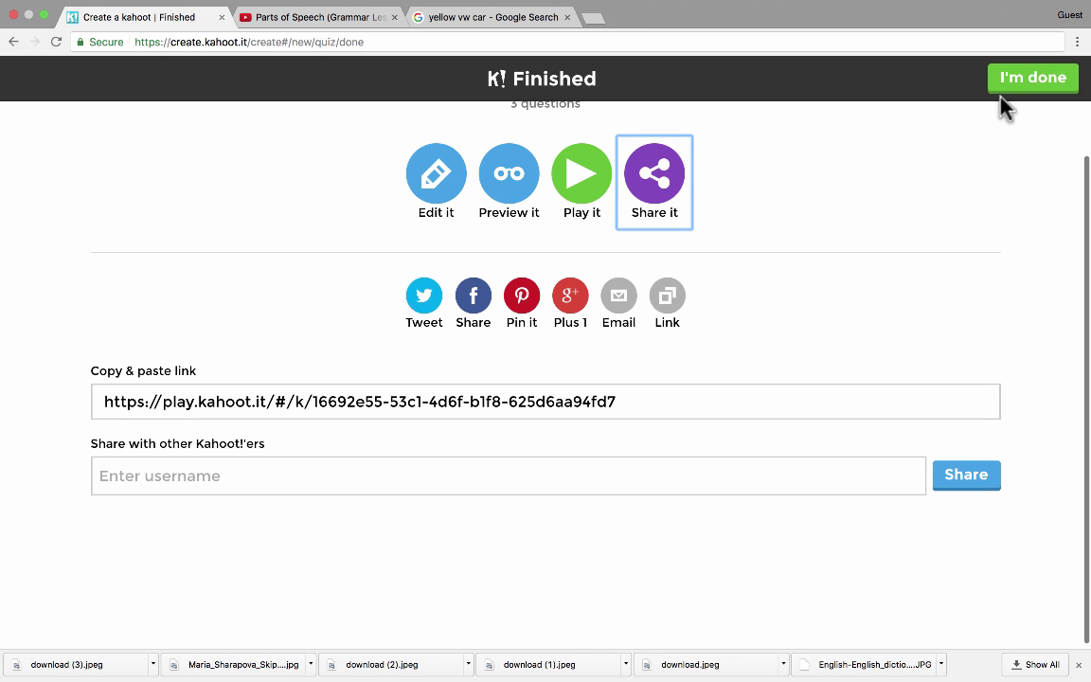
{"action": "scroll", "coordinate": [773, 188], "scroll_direction": "up", "scroll_amount": 1}
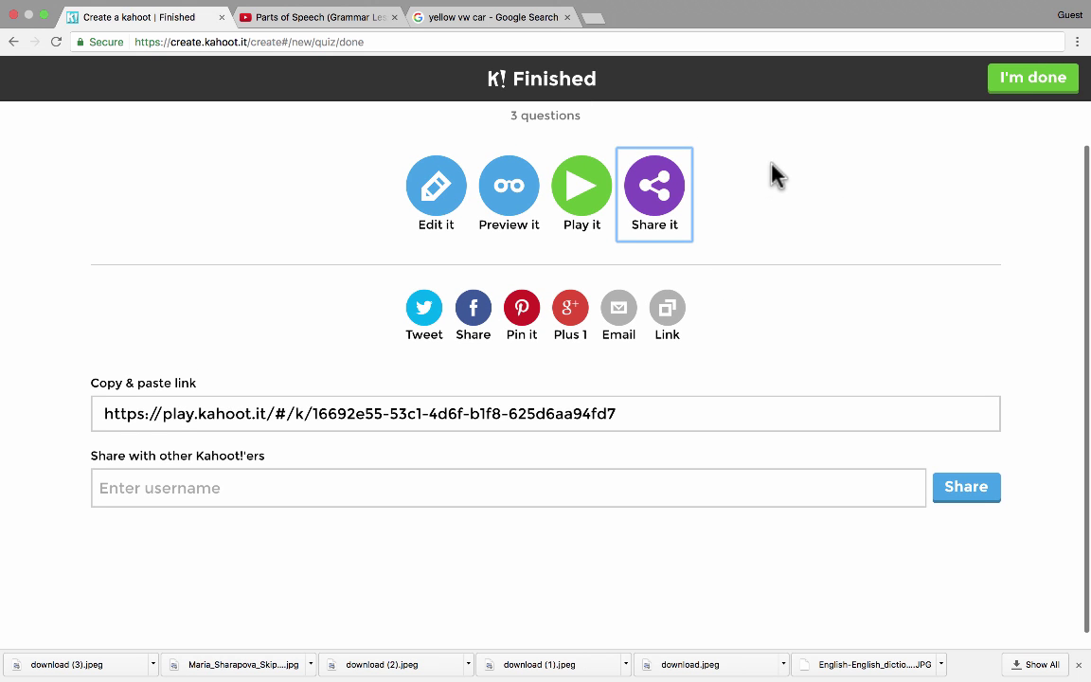
- Finish publishing and reload My Kahoots so The Parts of Speech appears as a 3-question quiz
{"action": "left_click", "coordinate": [1039, 83]}
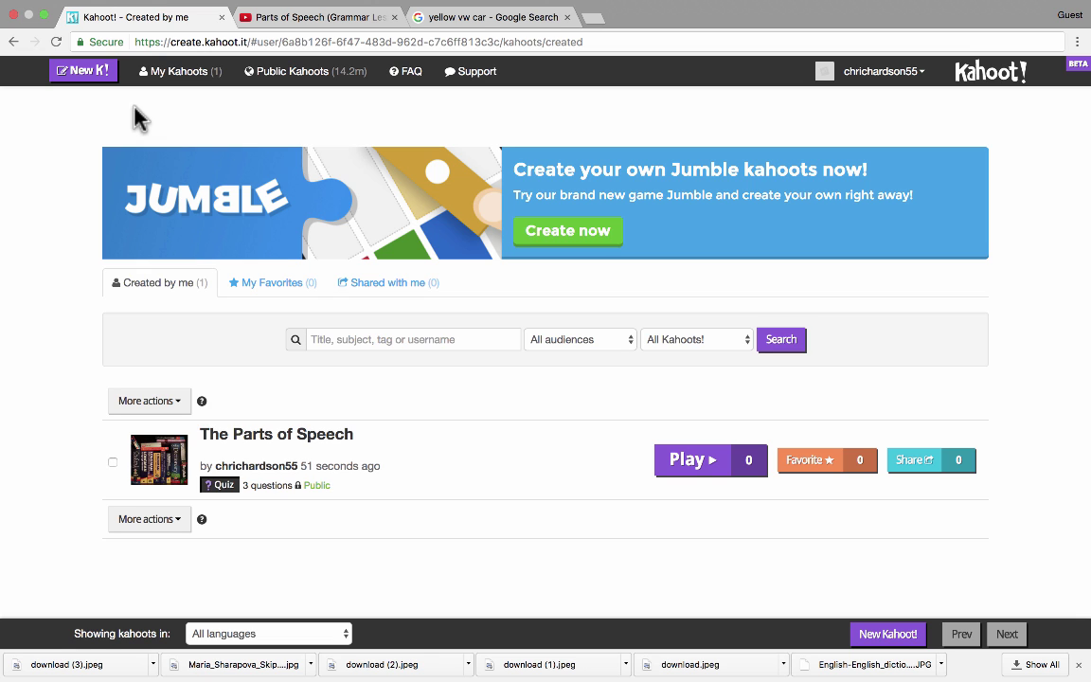
{"action": "left_click", "coordinate": [989, 71]}
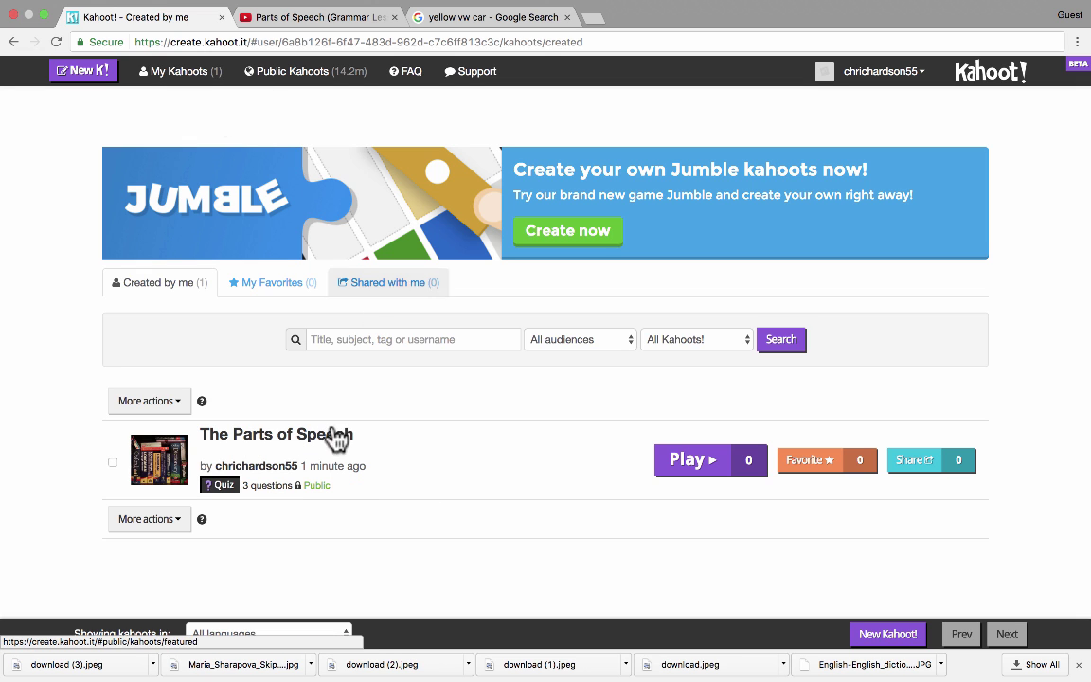
{"action": "mouse_move", "coordinate": [555, 485]}
{"action": "scroll", "coordinate": [210, 448], "scroll_direction": "down", "scroll_amount": 1}
{"action": "scroll", "coordinate": [210, 448], "scroll_direction": "up", "scroll_amount": 1}
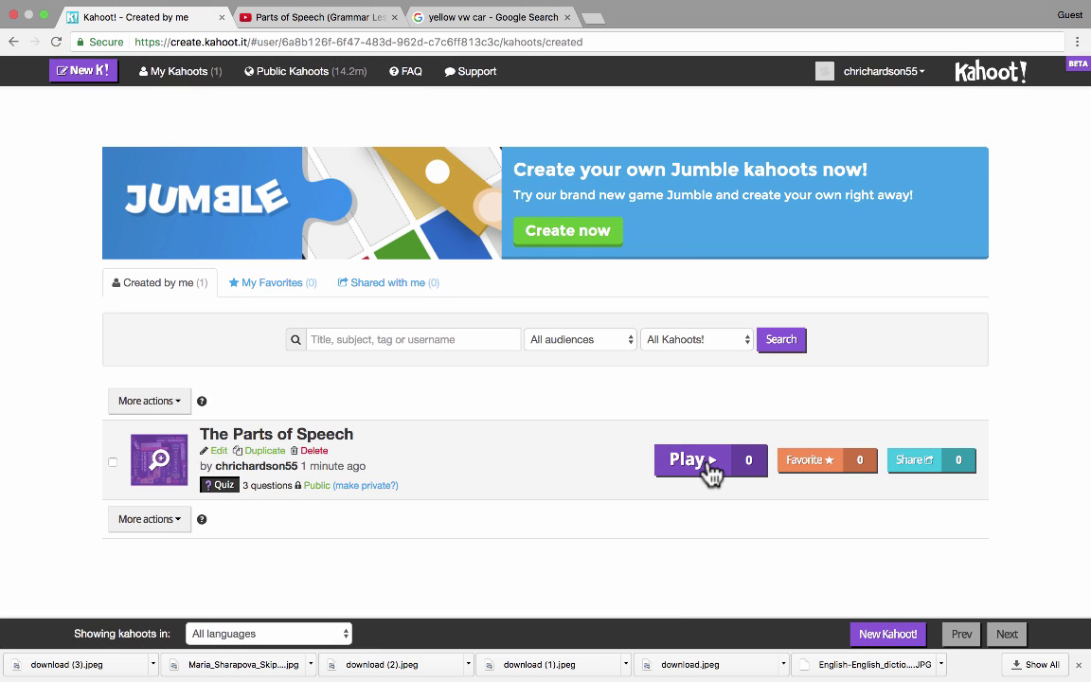
- Open The Parts of Speech's play page with Classic and Team modes, and close the downloads bar
{"action": "left_click", "coordinate": [689, 459]}
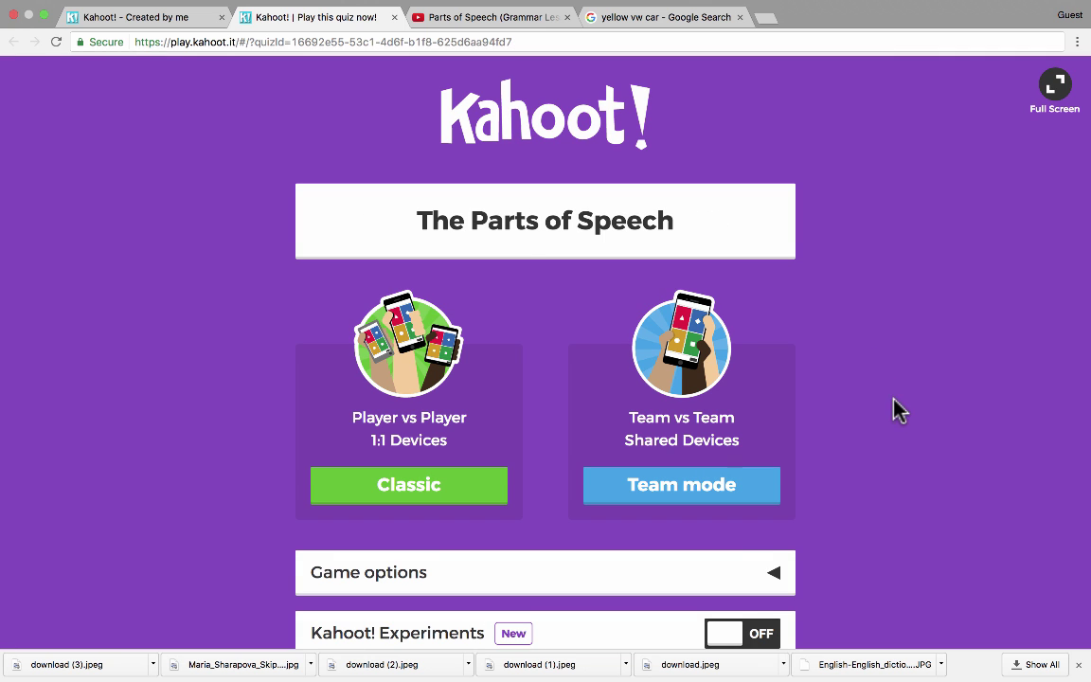
{"action": "scroll", "coordinate": [897, 421], "scroll_direction": "down", "scroll_amount": 3}
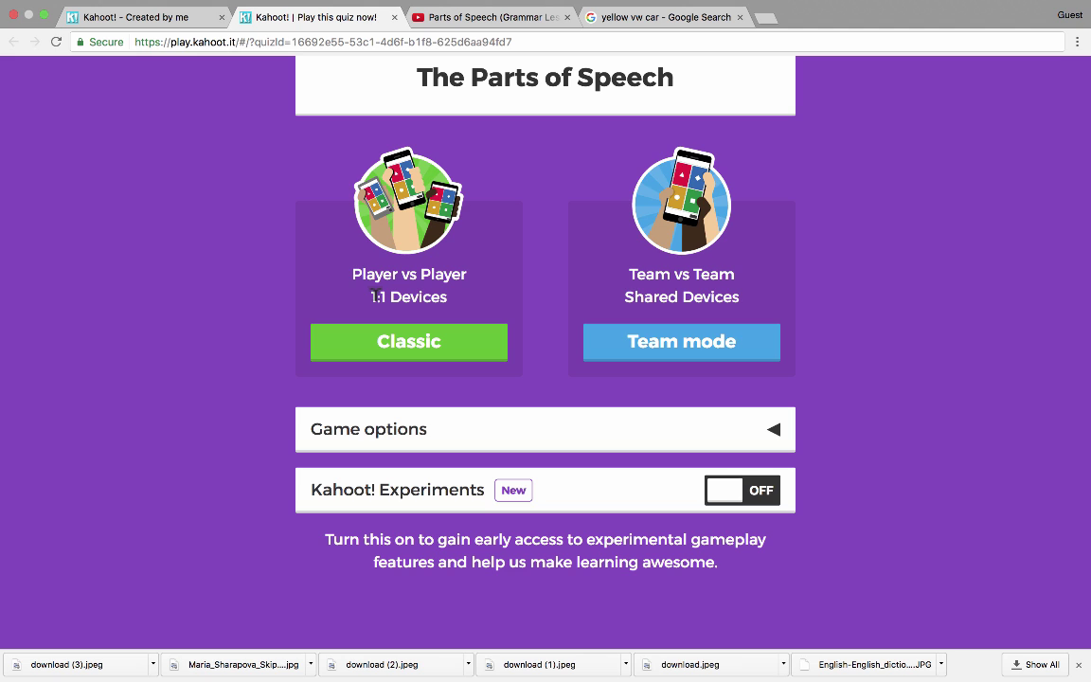
{"action": "left_click_drag", "start_coordinate": [366, 293], "coordinate": [490, 291]}
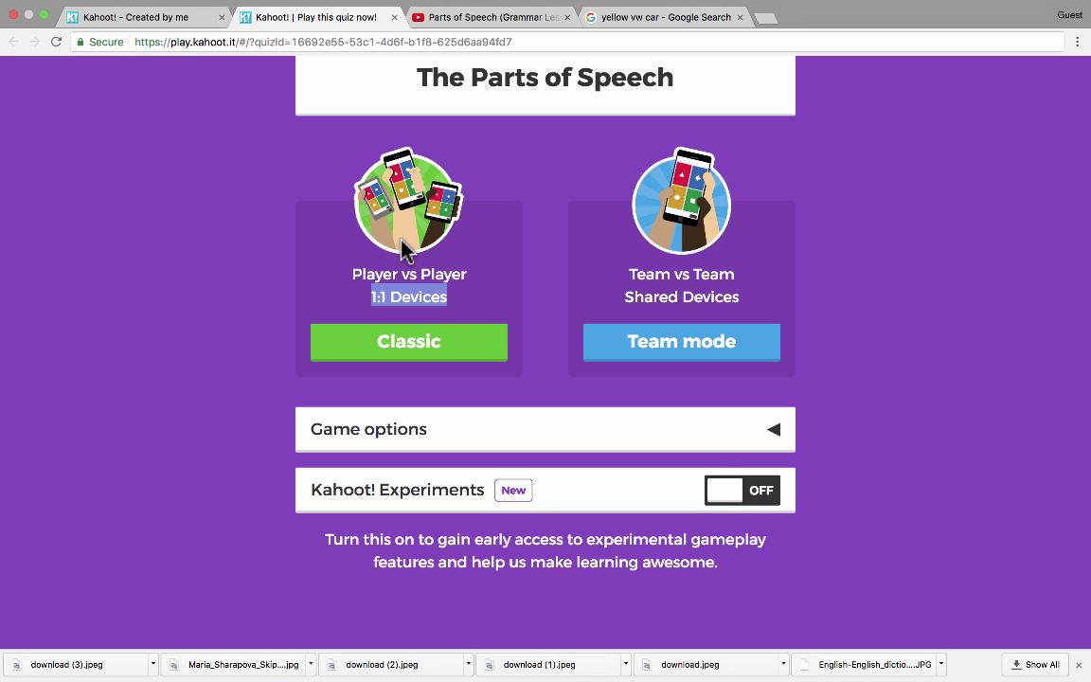
{"action": "left_click", "coordinate": [338, 257]}
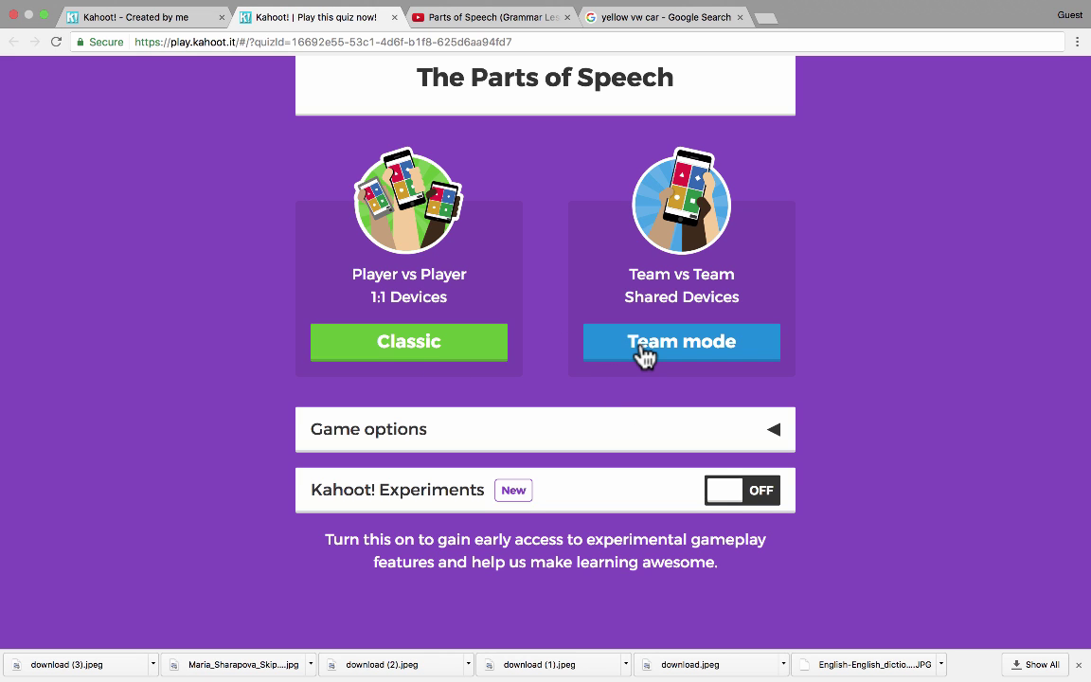
{"action": "left_click", "coordinate": [1078, 665]}
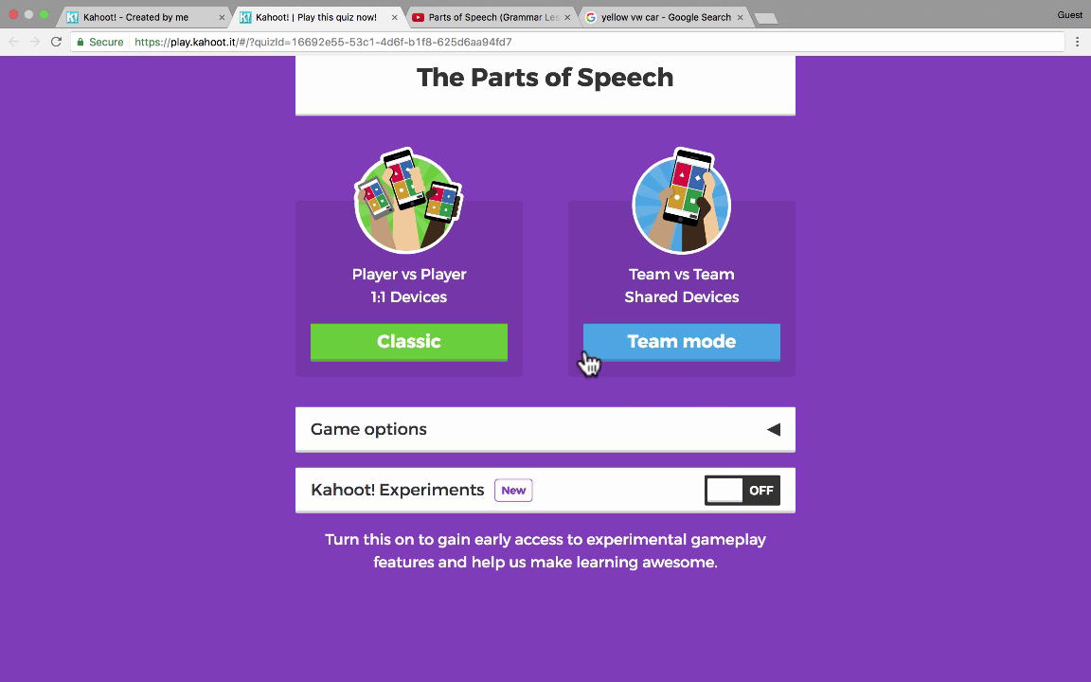
{"action": "scroll", "coordinate": [452, 397], "scroll_direction": "up", "scroll_amount": 1}
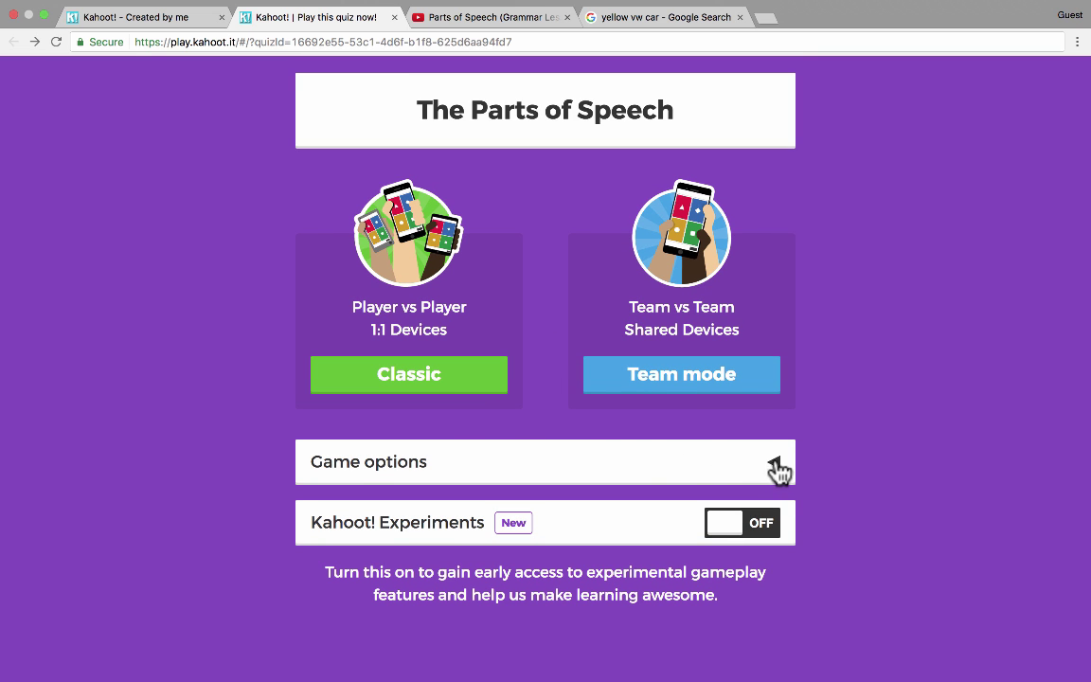
- Expand Game options and turn on Randomize order of answers, keeping Answer Streak Bonus on and question order unrandomized
{"action": "left_click", "coordinate": [776, 471]}
{"action": "scroll", "coordinate": [774, 468], "scroll_direction": "down", "scroll_amount": 3}
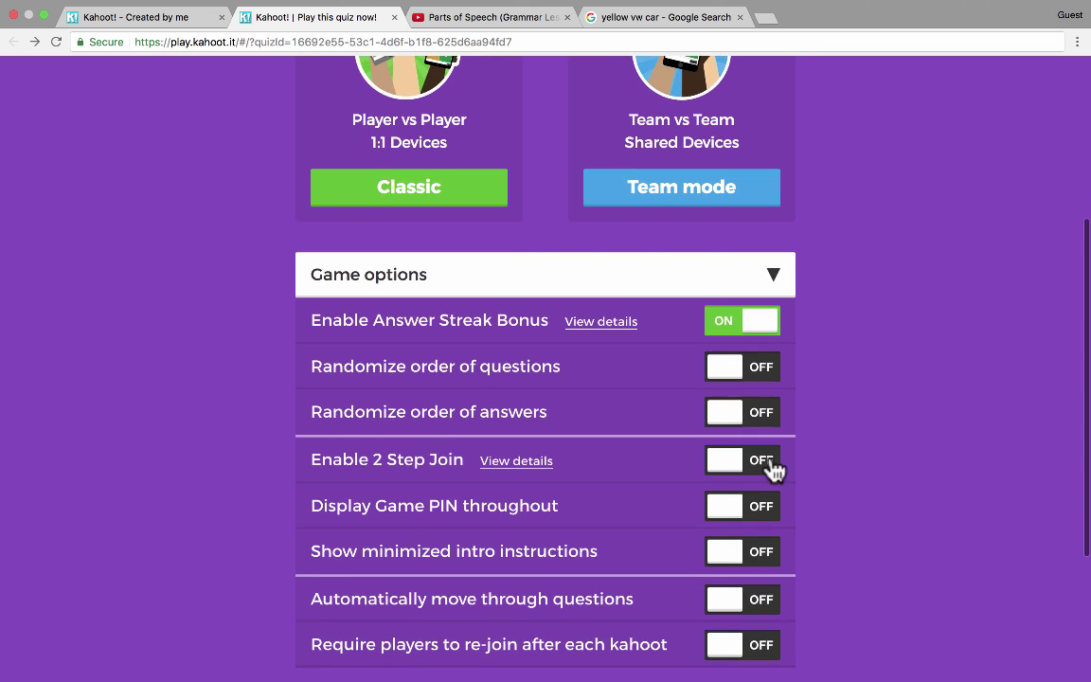
{"action": "scroll", "coordinate": [774, 468], "scroll_direction": "down", "scroll_amount": 2}
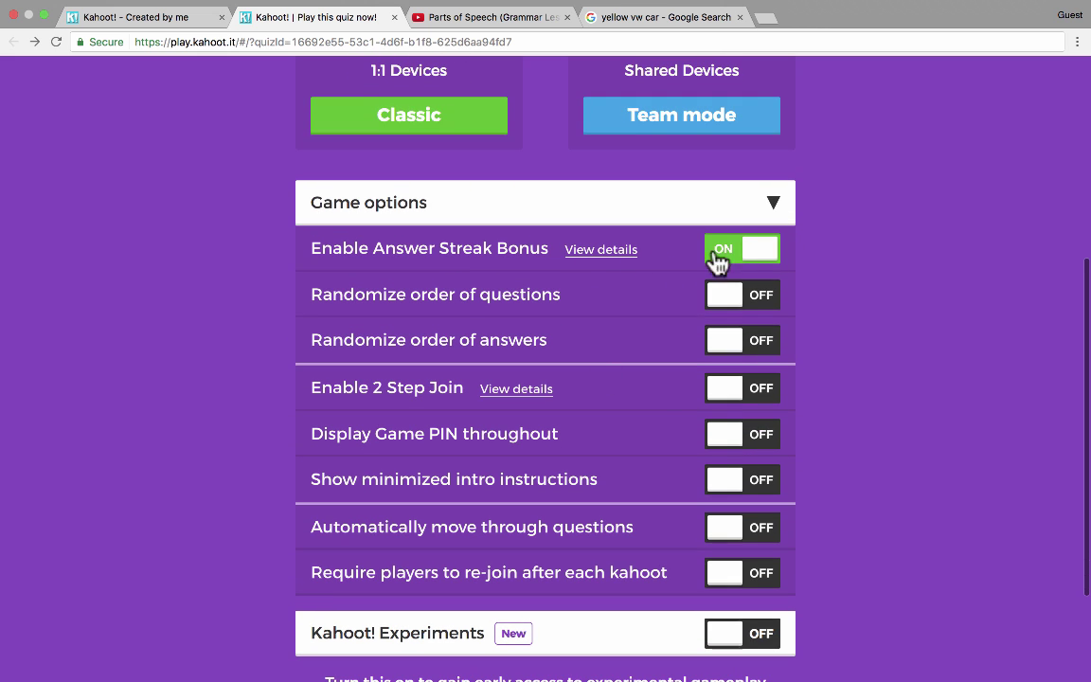
{"action": "left_click", "coordinate": [753, 254]}
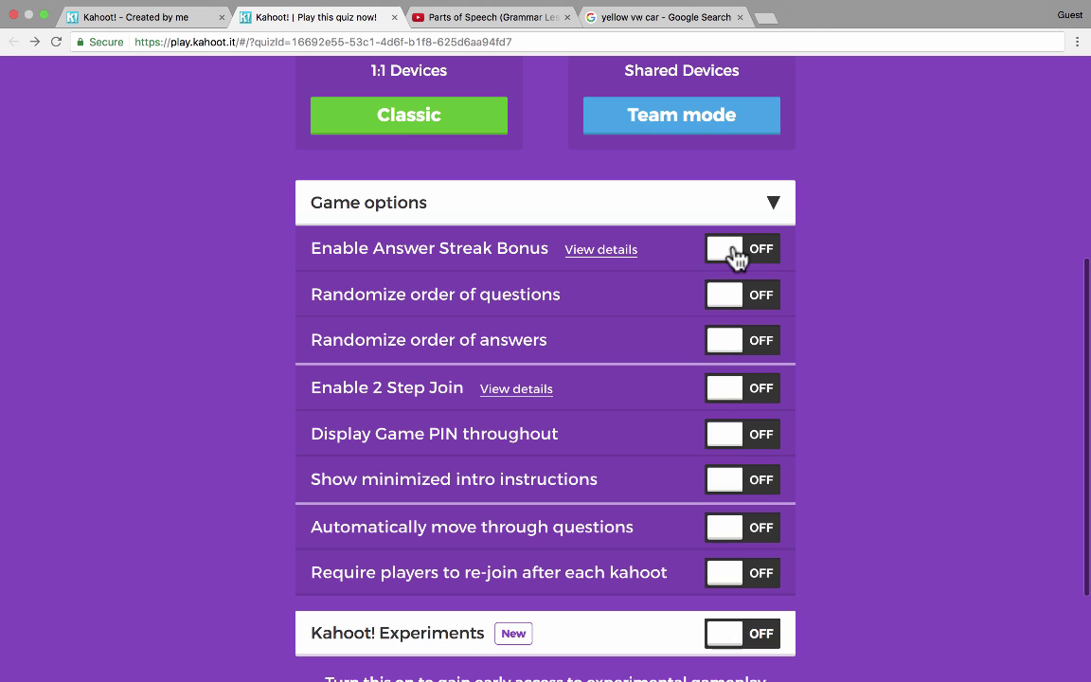
{"action": "left_click", "coordinate": [735, 254]}
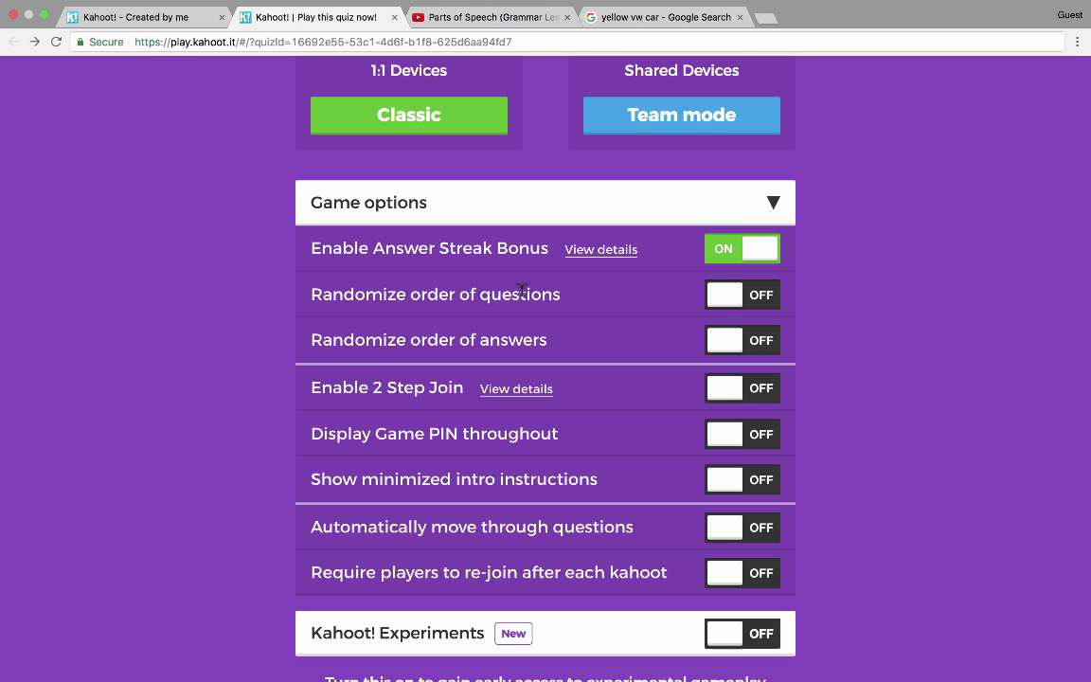
{"action": "left_click", "coordinate": [733, 300]}
{"action": "left_click", "coordinate": [748, 301]}
{"action": "left_click", "coordinate": [728, 345]}
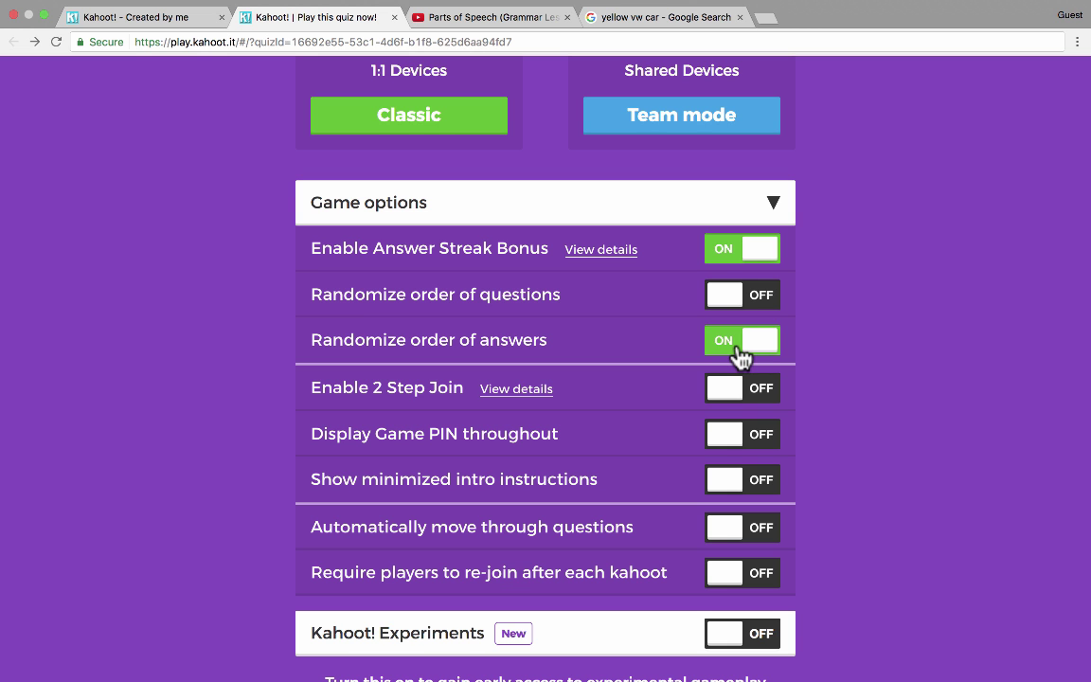
- Turn on Display Game PIN throughout and Show minimized intro instructions, leaving Kahoot! Experiments off
{"action": "scroll", "coordinate": [409, 402], "scroll_direction": "down", "scroll_amount": 3}
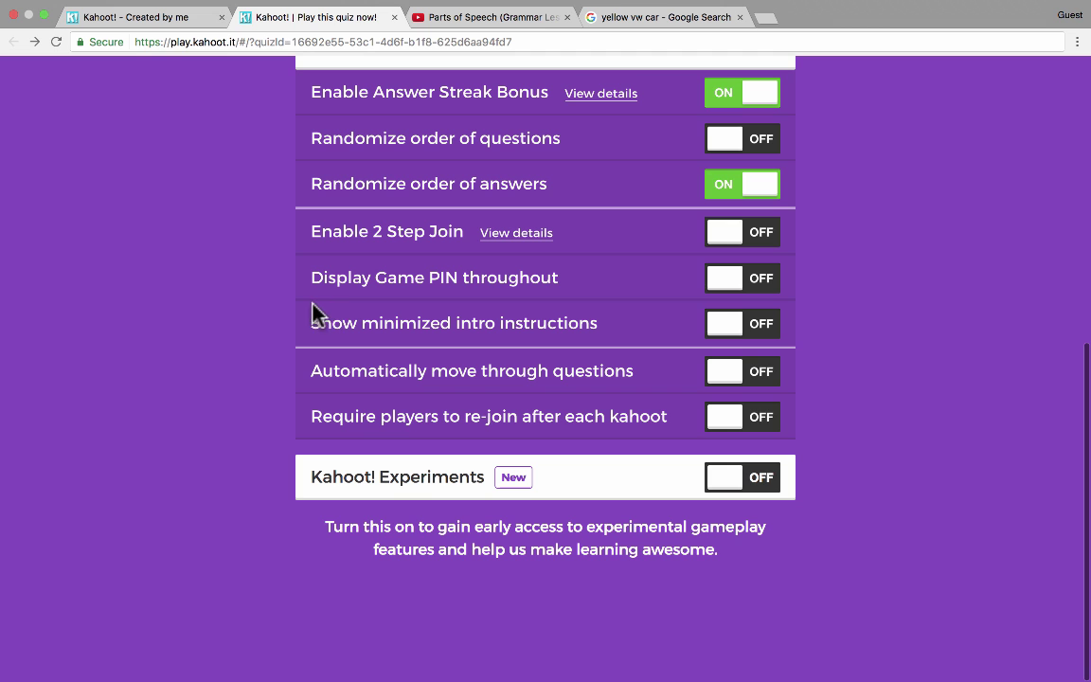
{"action": "left_click", "coordinate": [736, 286]}
{"action": "scroll", "coordinate": [945, 285], "scroll_direction": "up", "scroll_amount": 2}
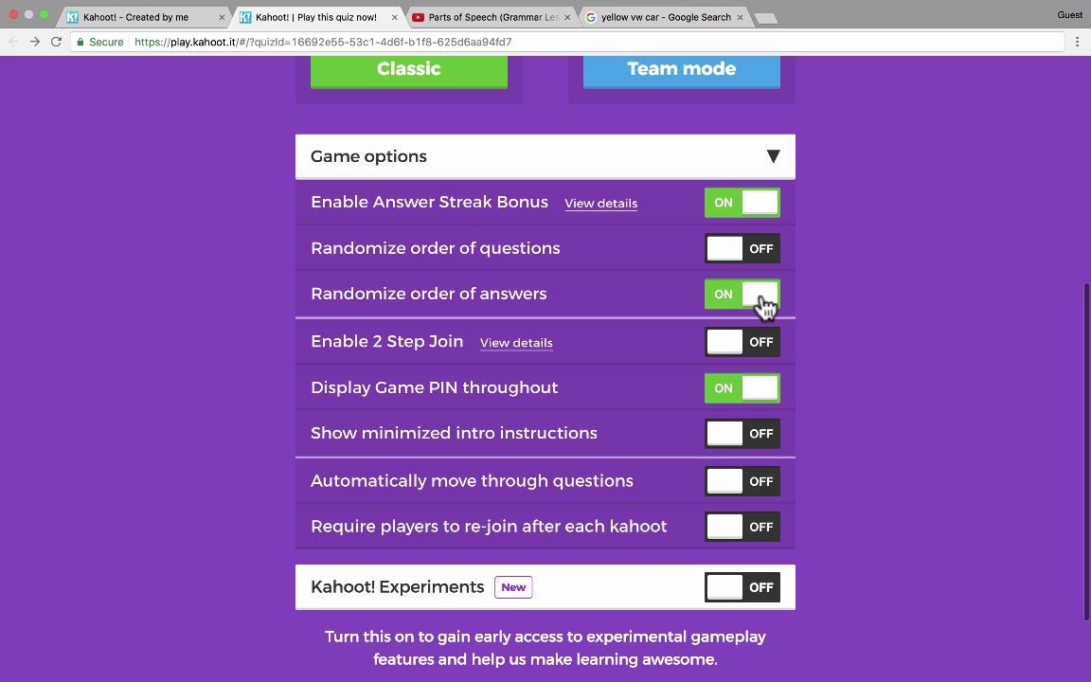
{"action": "left_click", "coordinate": [741, 432]}
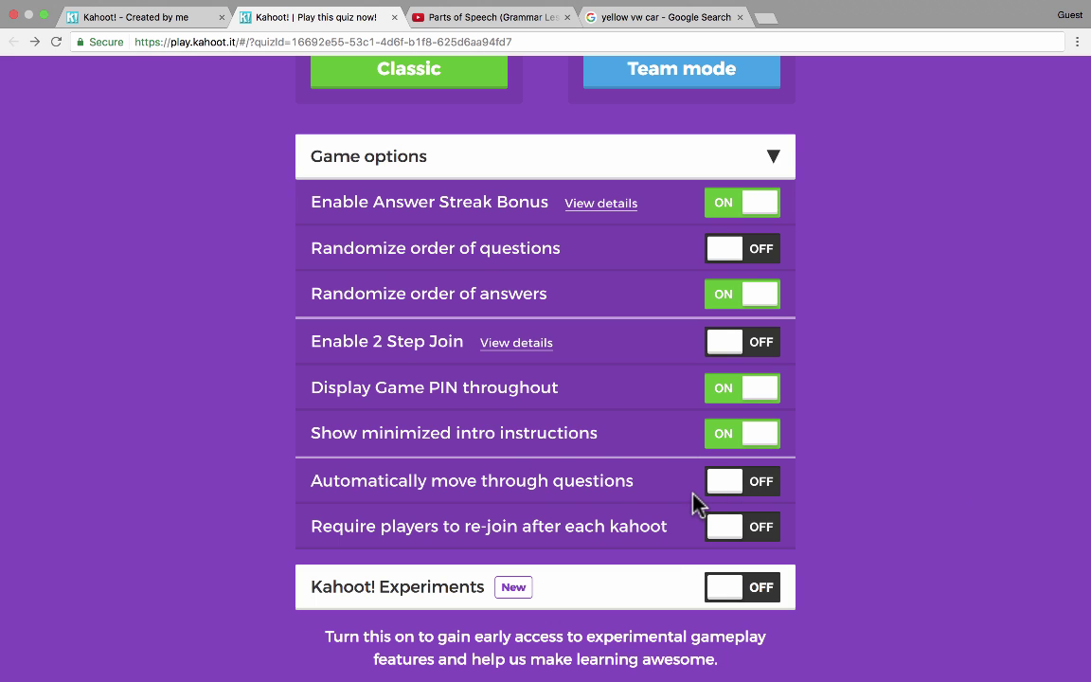
{"action": "scroll", "coordinate": [450, 548], "scroll_direction": "down", "scroll_amount": 3}
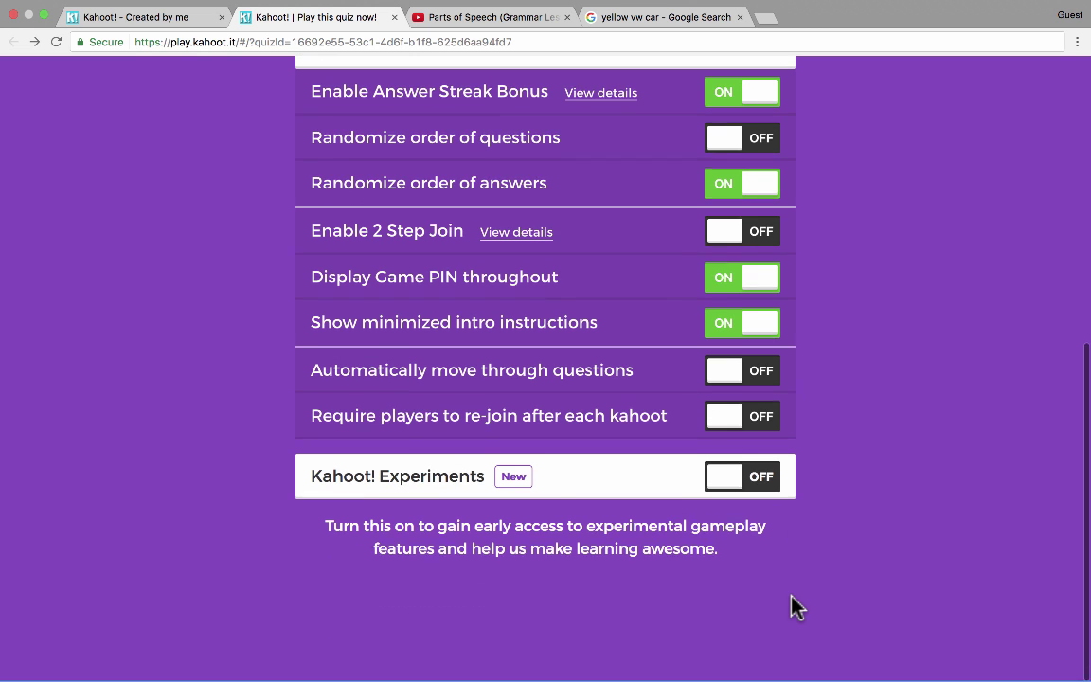
{"action": "left_click", "coordinate": [732, 490]}
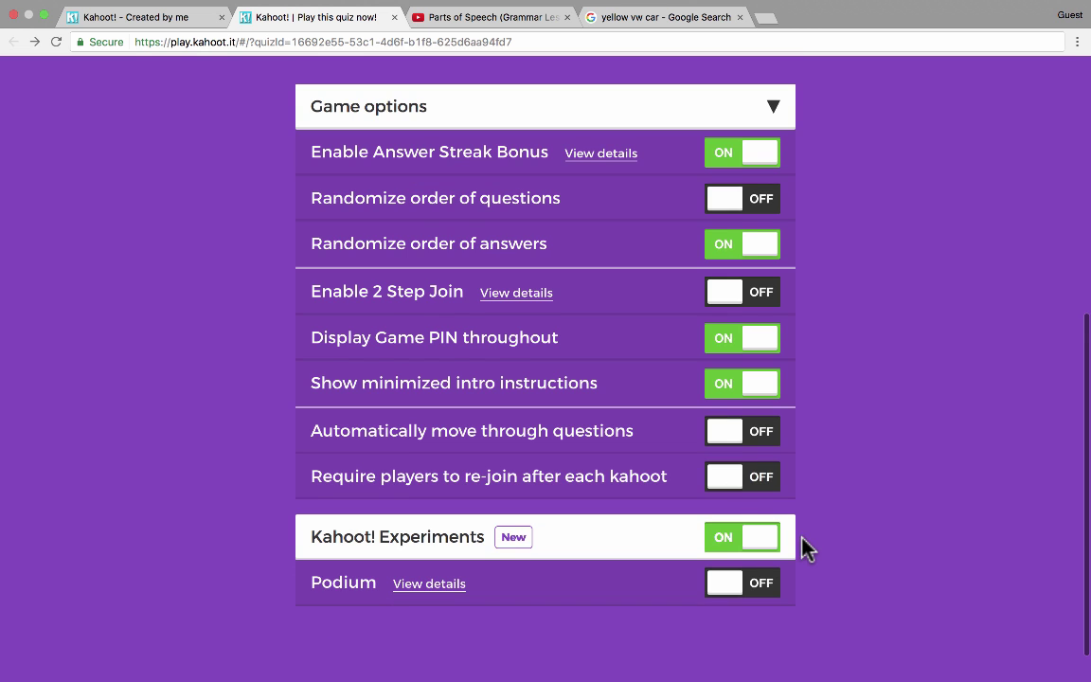
{"action": "scroll", "coordinate": [803, 547], "scroll_direction": "down", "scroll_amount": 1}
{"action": "left_click", "coordinate": [758, 495]}
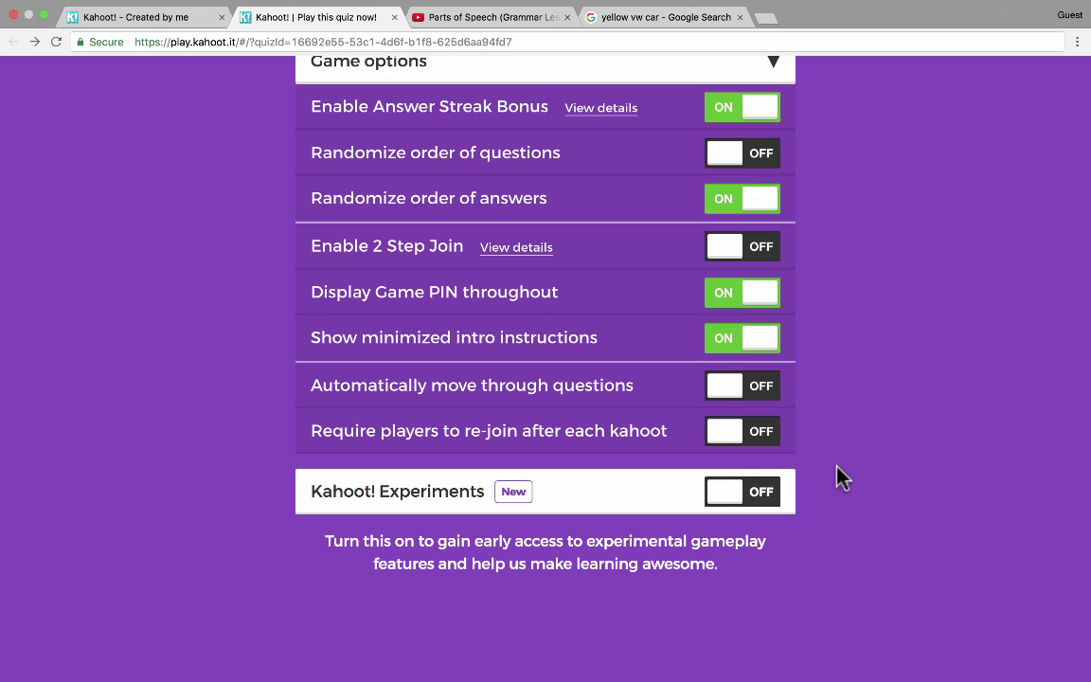
{"action": "scroll", "coordinate": [487, 499], "scroll_direction": "up", "scroll_amount": 12}
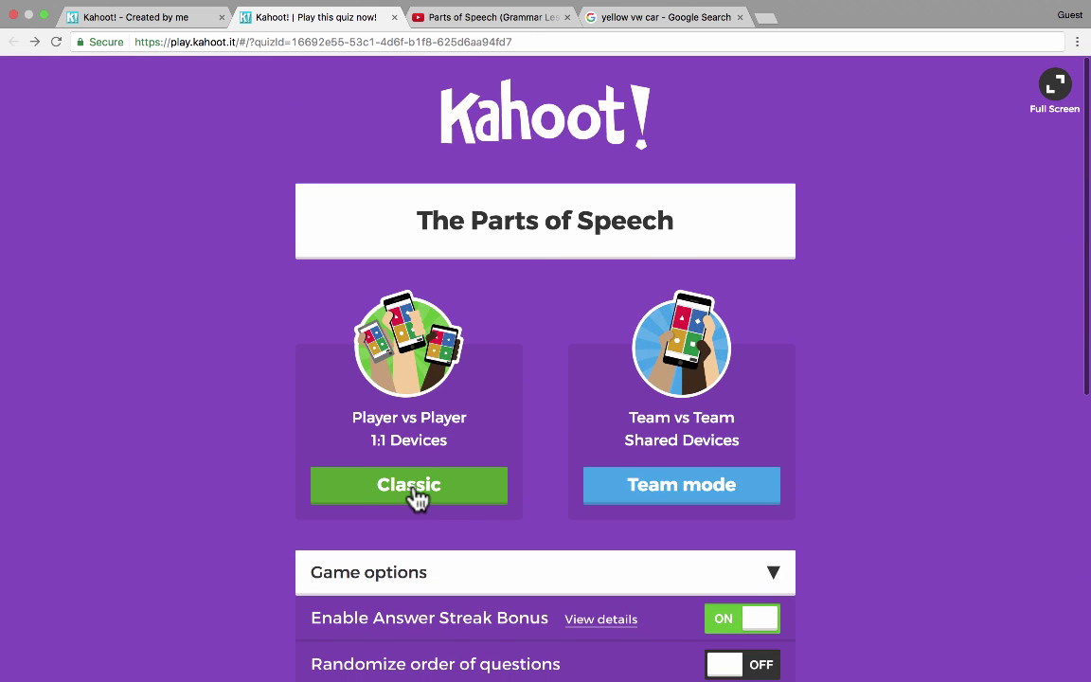
- Launch the game in Classic mode to open its lobby, then mute the computer's sound
{"action": "left_click", "coordinate": [409, 487]}
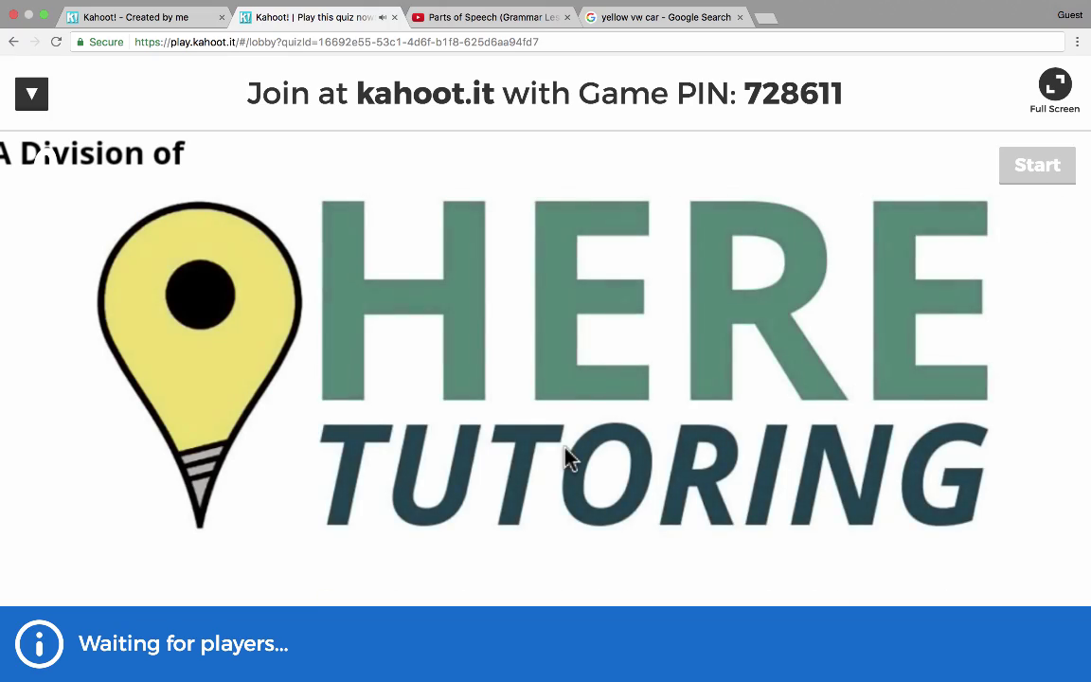
{"action": "key", "text": "XF86AudioRaiseVolume"}
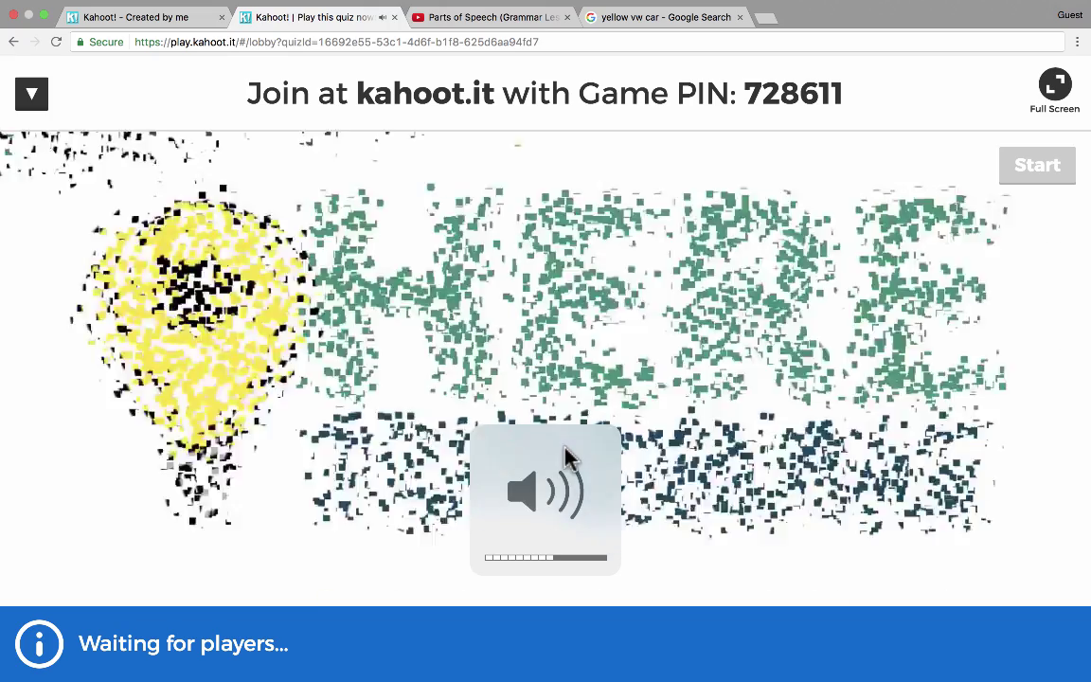
{"action": "key", "text": "XF86AudioLowerVolume"}
{"action": "key", "text": "XF86AudioLowerVolume"}
{"action": "key", "text": "XF86AudioLowerVolume"}
{"action": "key", "text": "XF86AudioLowerVolume"}
{"action": "key", "text": "XF86AudioLowerVolume"}
{"action": "key", "text": "XF86AudioLowerVolume"}
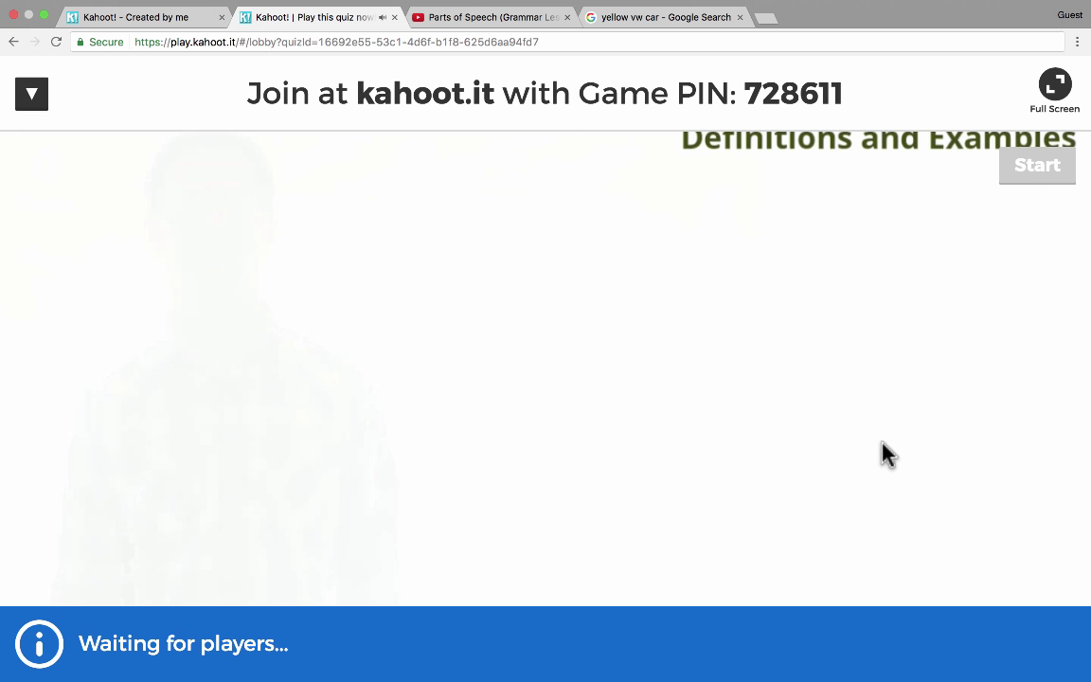
{"action": "key", "text": "XF86AudioMute"}
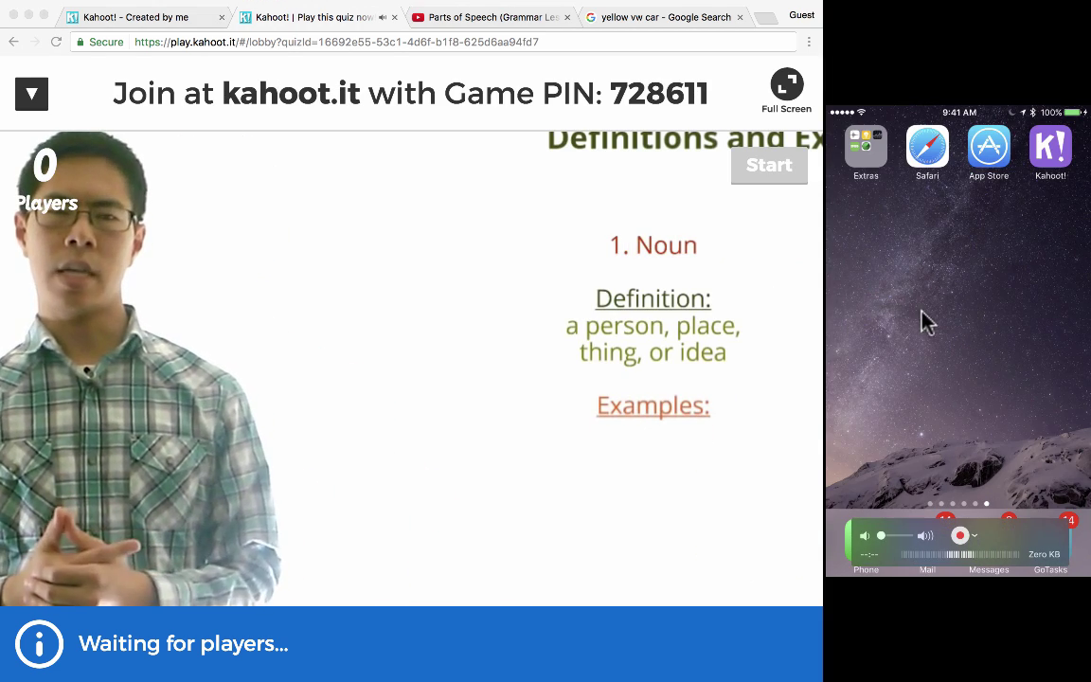
- On the phone app, move past the intro to the Game PIN entry screen
{"action": "left_click_drag", "start_coordinate": [1030, 528], "coordinate": [1027, 464]}
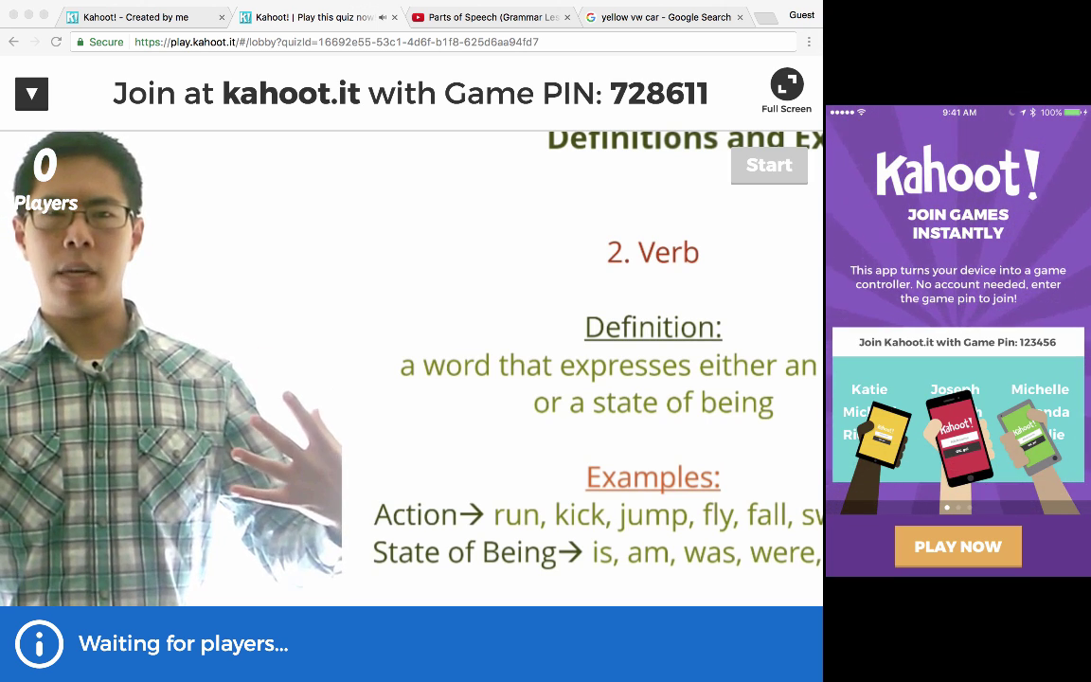
{"action": "left_click", "coordinate": [967, 558]}
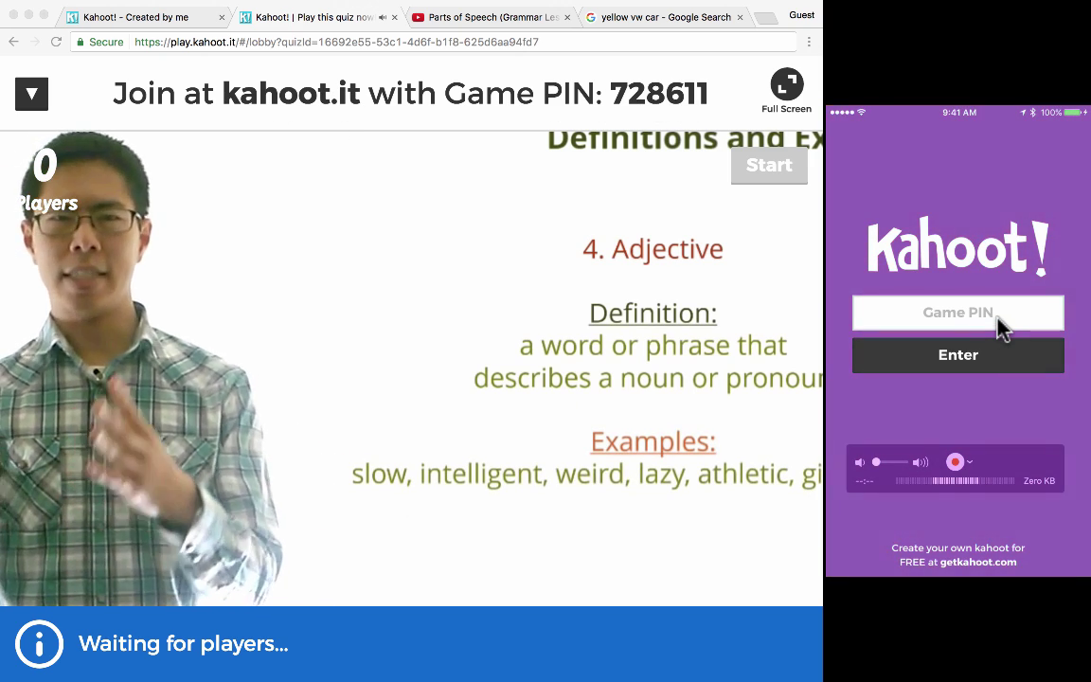
- On the phone, enter the lobby's game PIN and a nickname to join the game
{"action": "left_click", "coordinate": [1004, 322]}
{"action": "type", "text": "728611"}
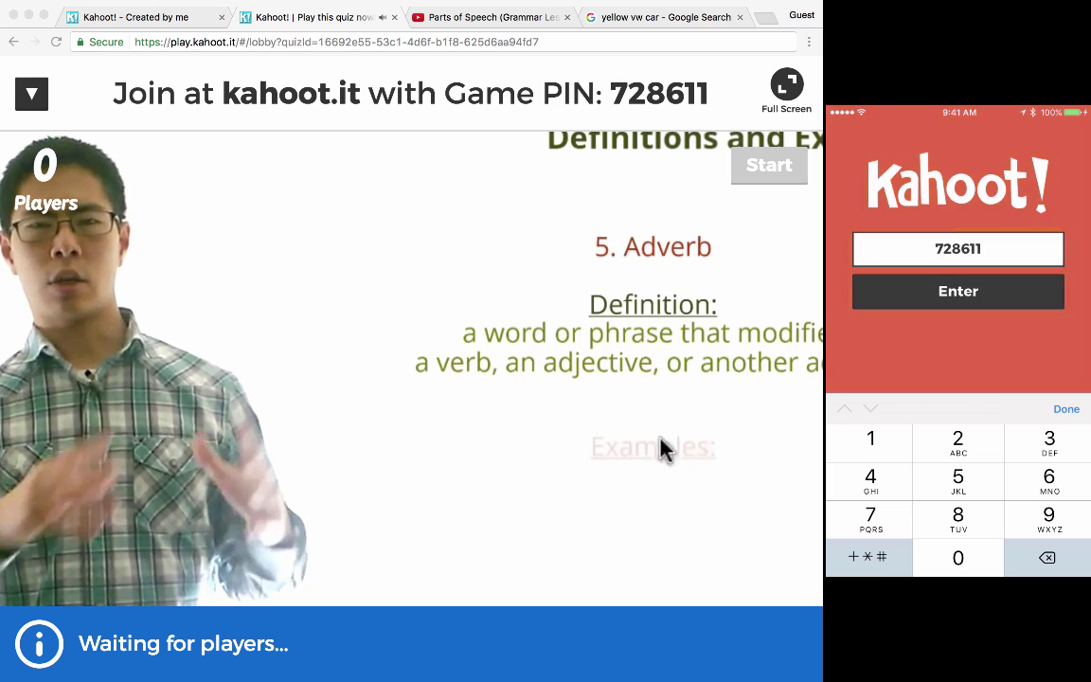
{"action": "left_click", "coordinate": [922, 294]}
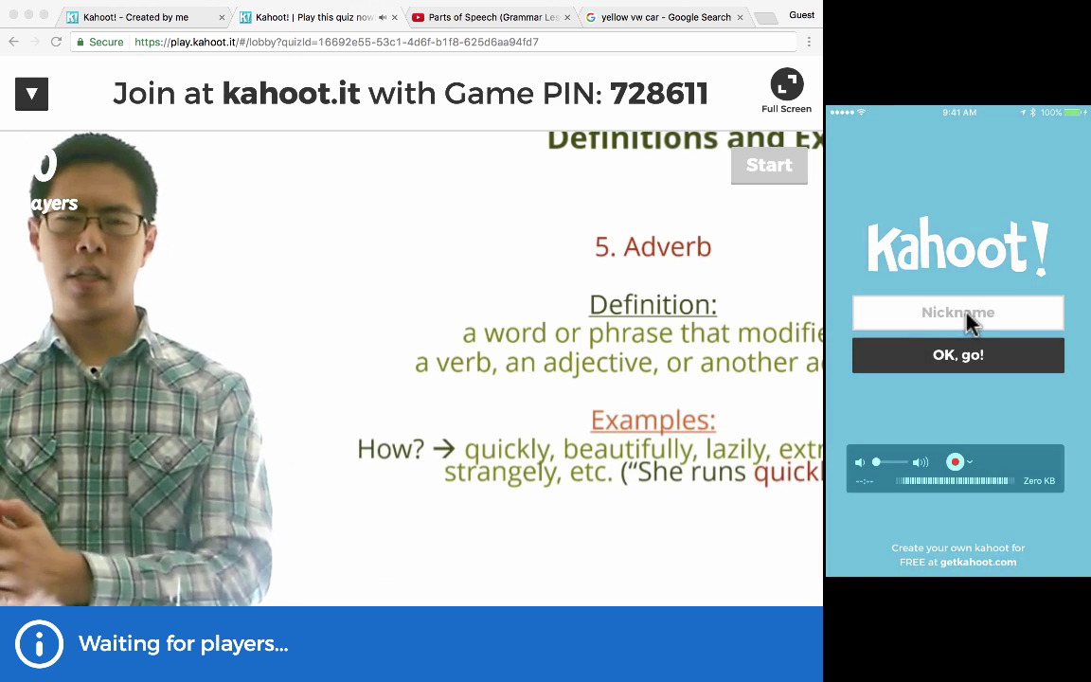
{"action": "left_click", "coordinate": [975, 320]}
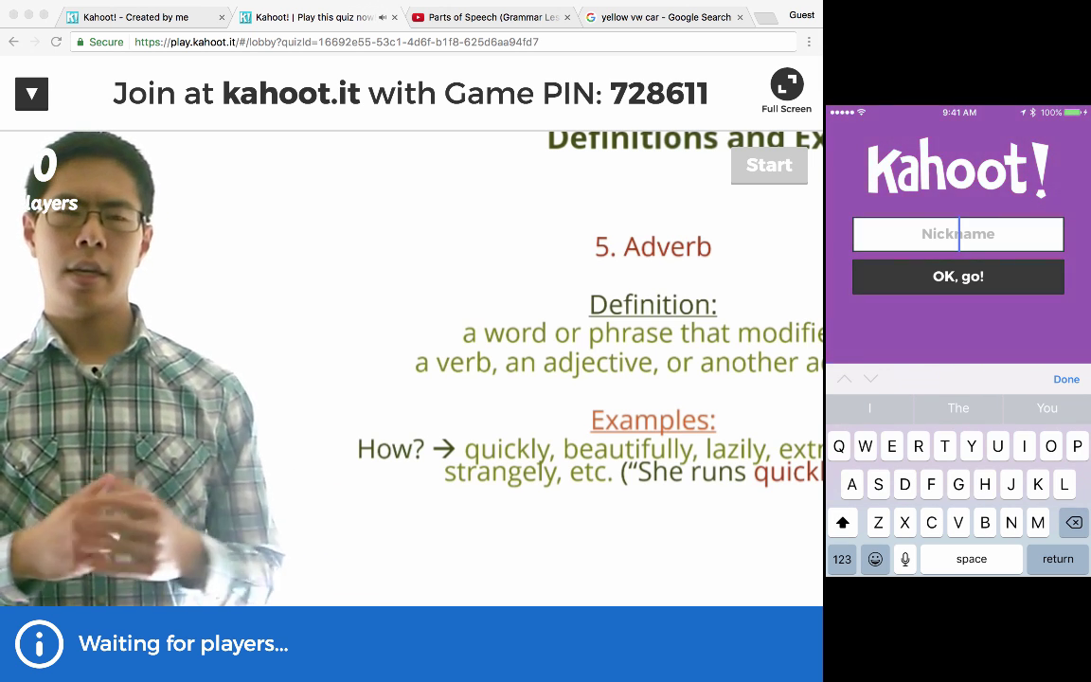
{"action": "type", "text": "Martin"}
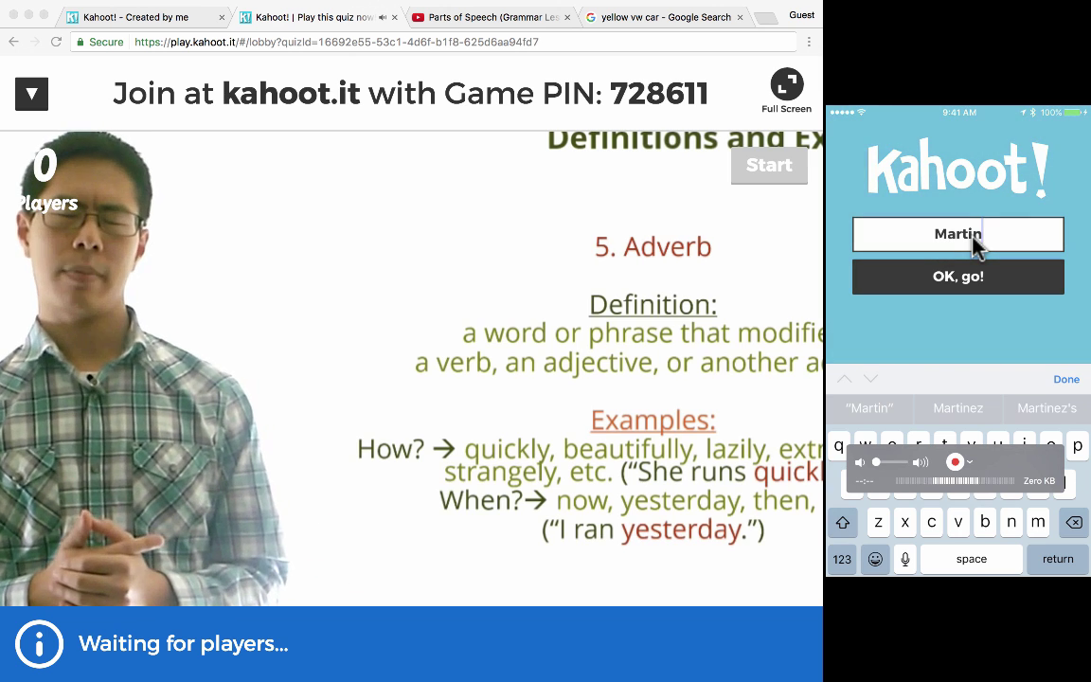
{"action": "left_click", "coordinate": [989, 278]}
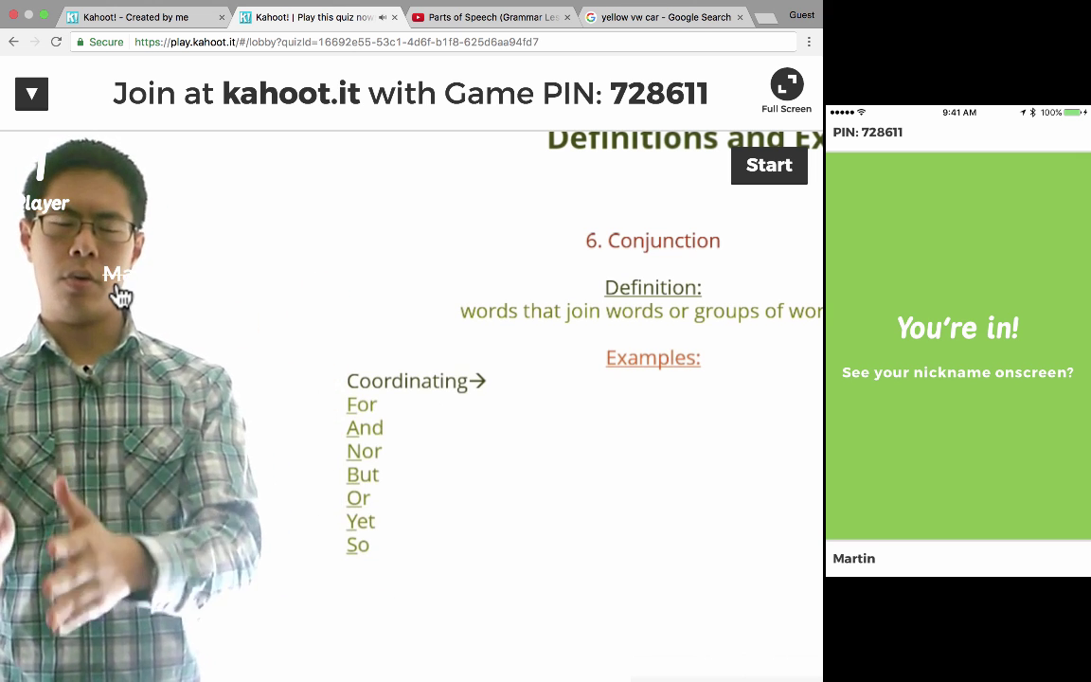
- Start the game from the lobby with the one joined player
{"action": "left_click", "coordinate": [114, 285]}
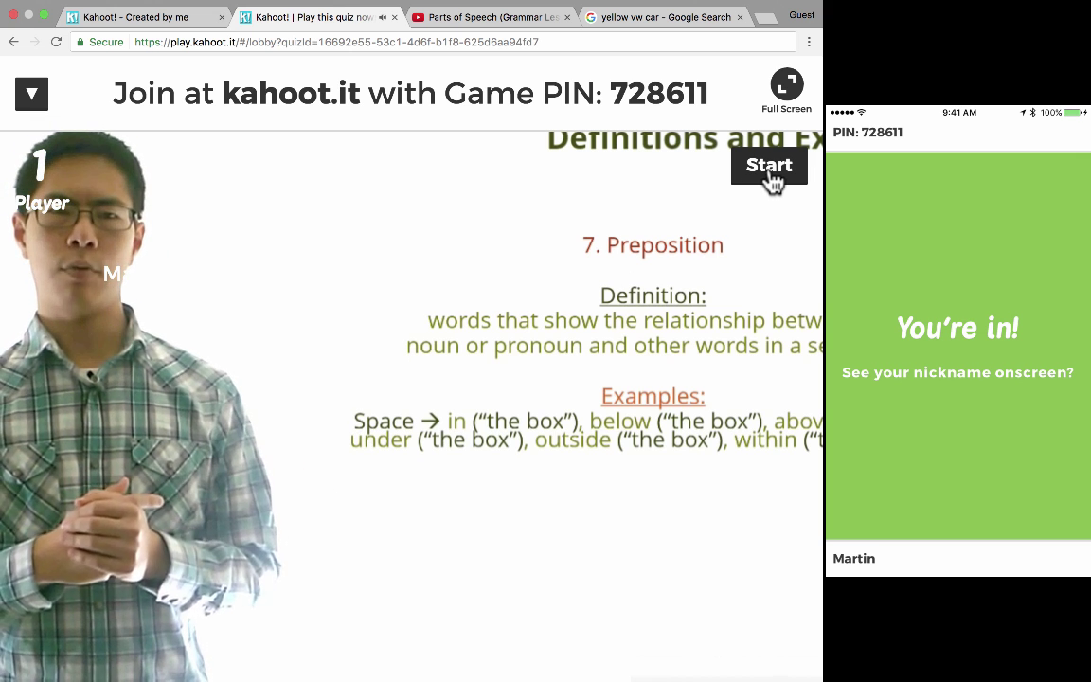
{"action": "left_click", "coordinate": [769, 173]}
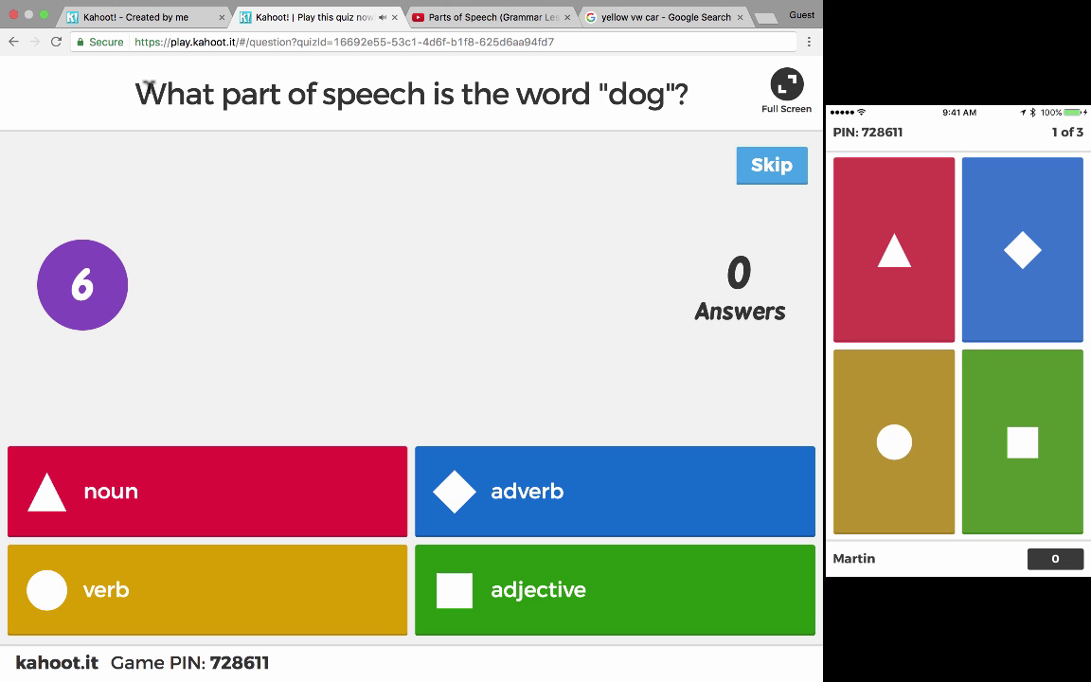
- Let question 1's countdown run out so noun is revealed as the correct answer
{"action": "left_click_drag", "start_coordinate": [133, 80], "coordinate": [677, 78]}
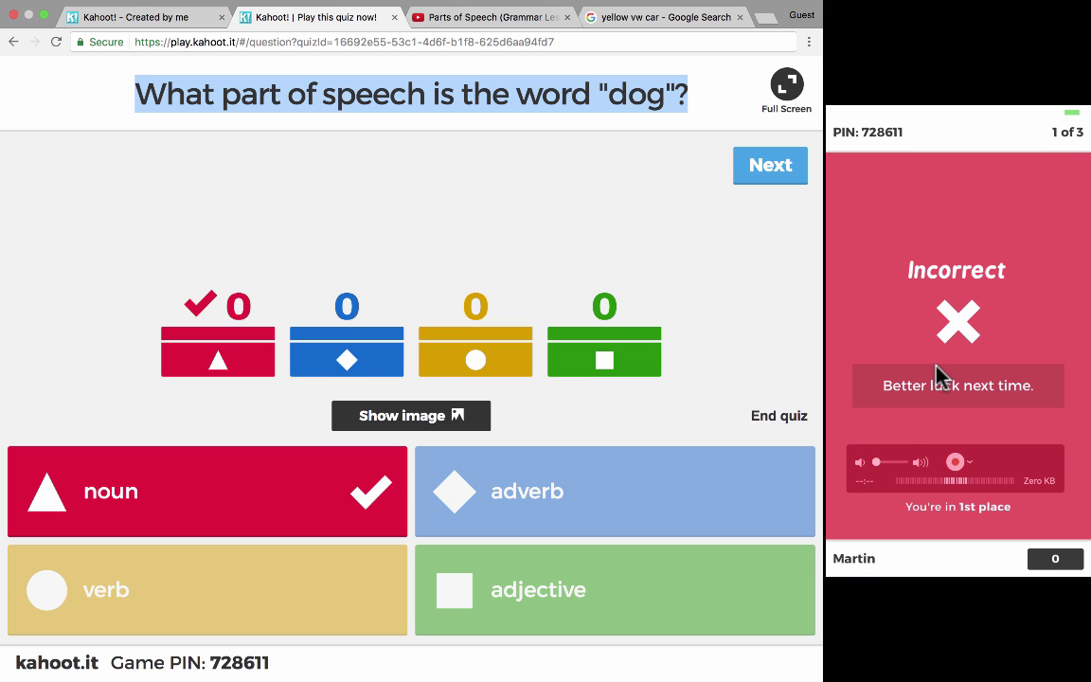
{"action": "left_click", "coordinate": [280, 372]}
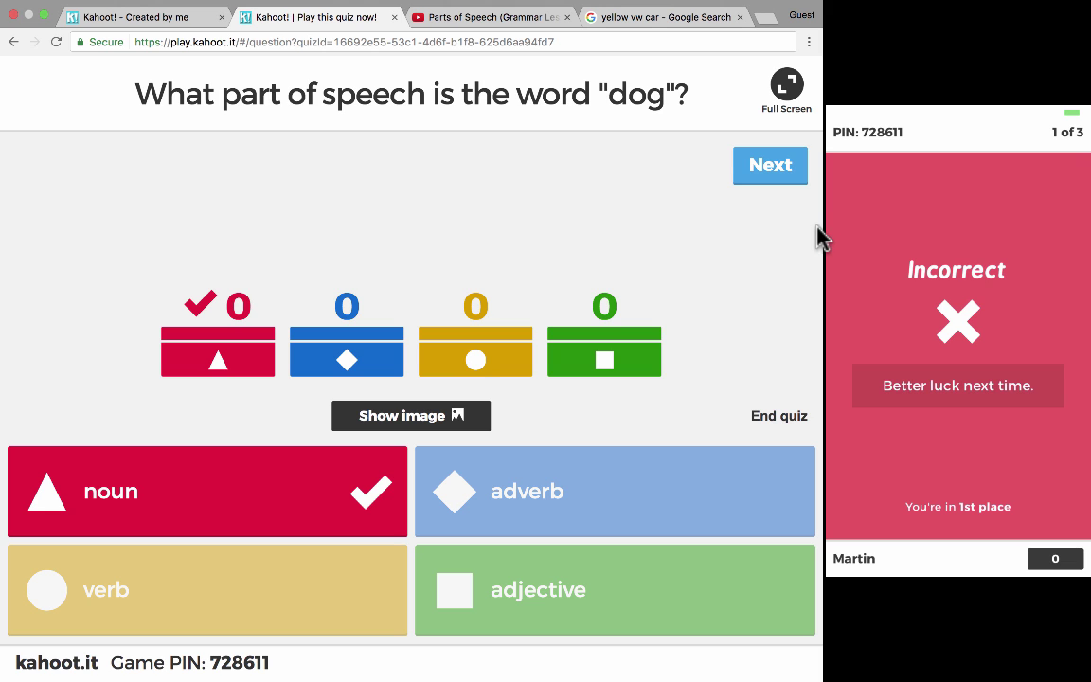
{"action": "mouse_move", "coordinate": [928, 319]}
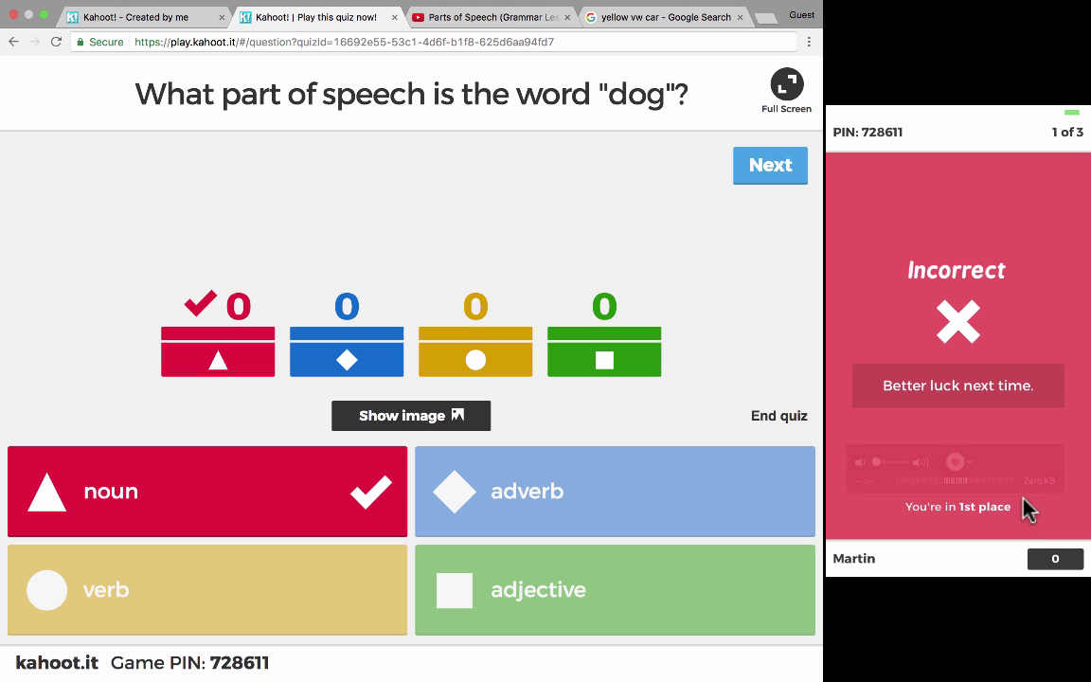
- Advance through the scoreboards and question 2 to question 3's 'yellow' answer results
{"action": "left_click", "coordinate": [775, 169]}
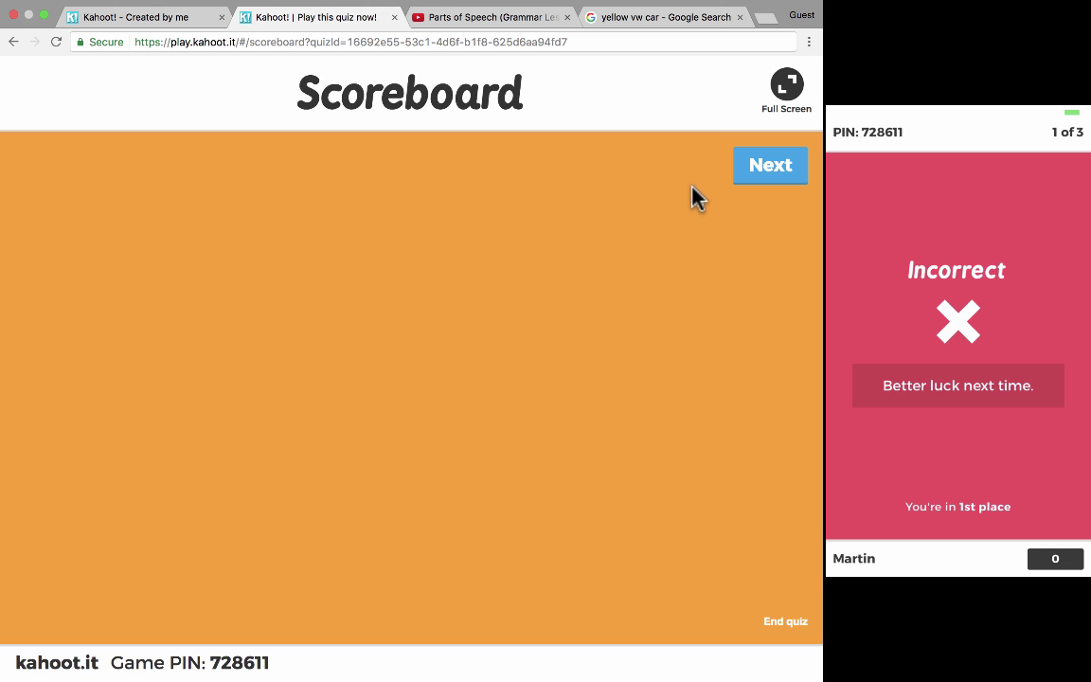
{"action": "triple_click", "coordinate": [786, 175]}
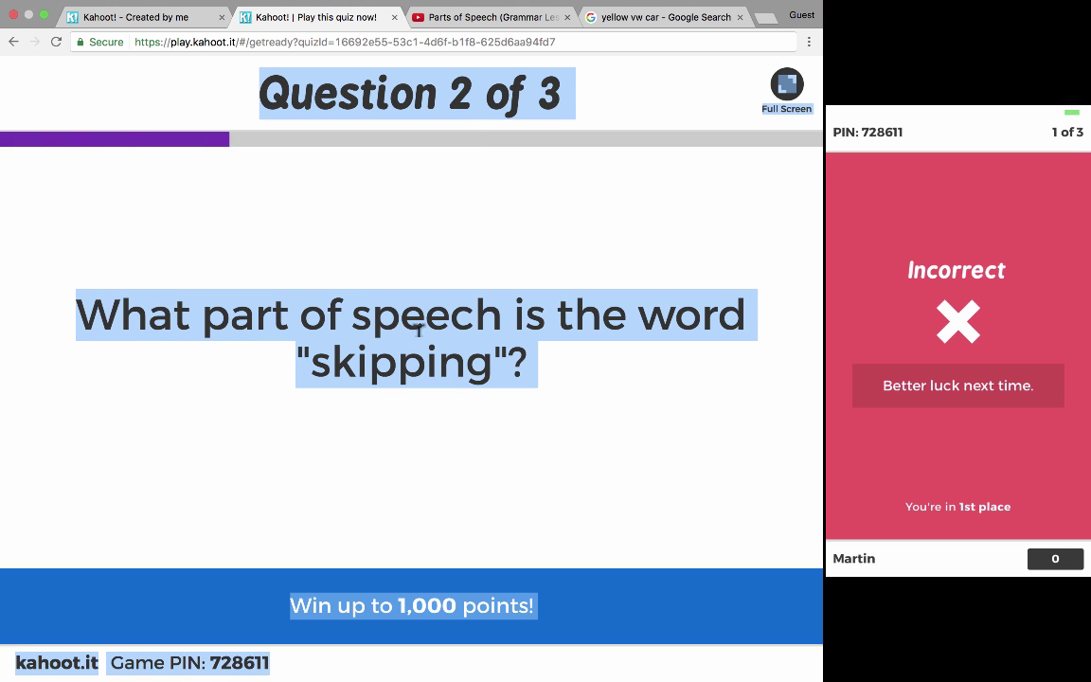
{"action": "left_click", "coordinate": [626, 369]}
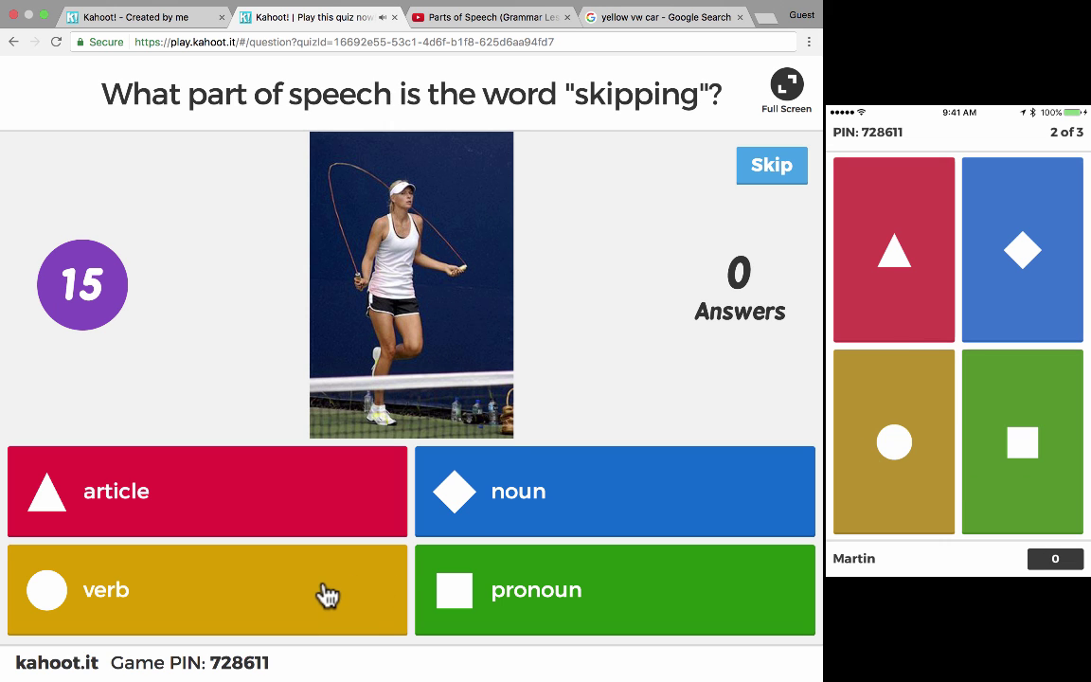
{"action": "mouse_move", "coordinate": [925, 414]}
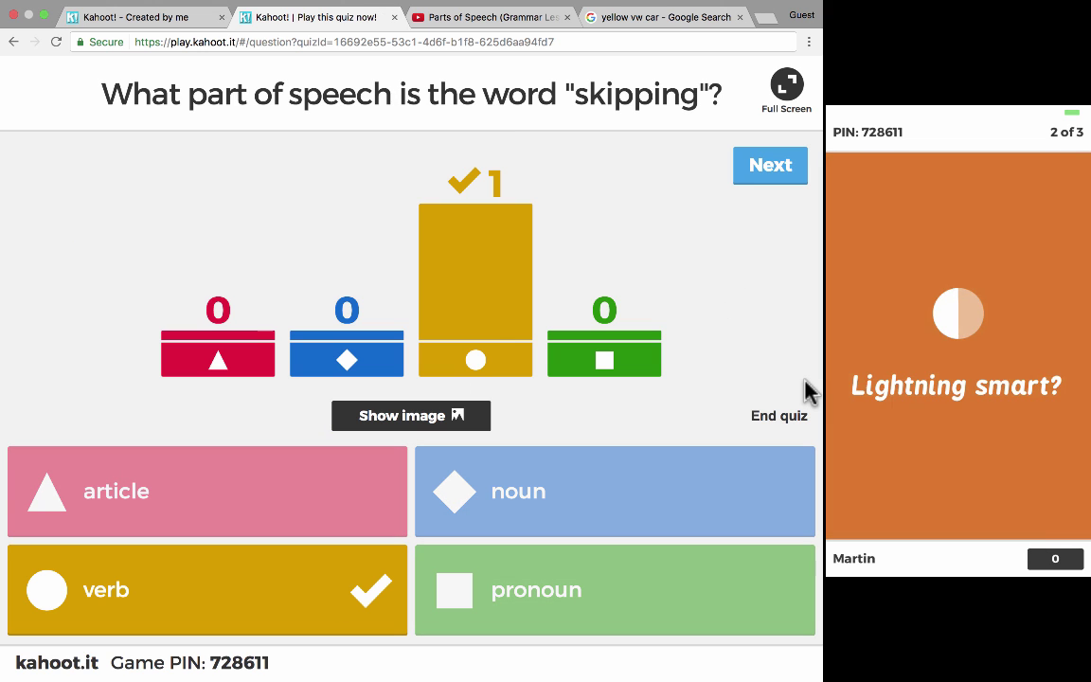
{"action": "mouse_move", "coordinate": [835, 287]}
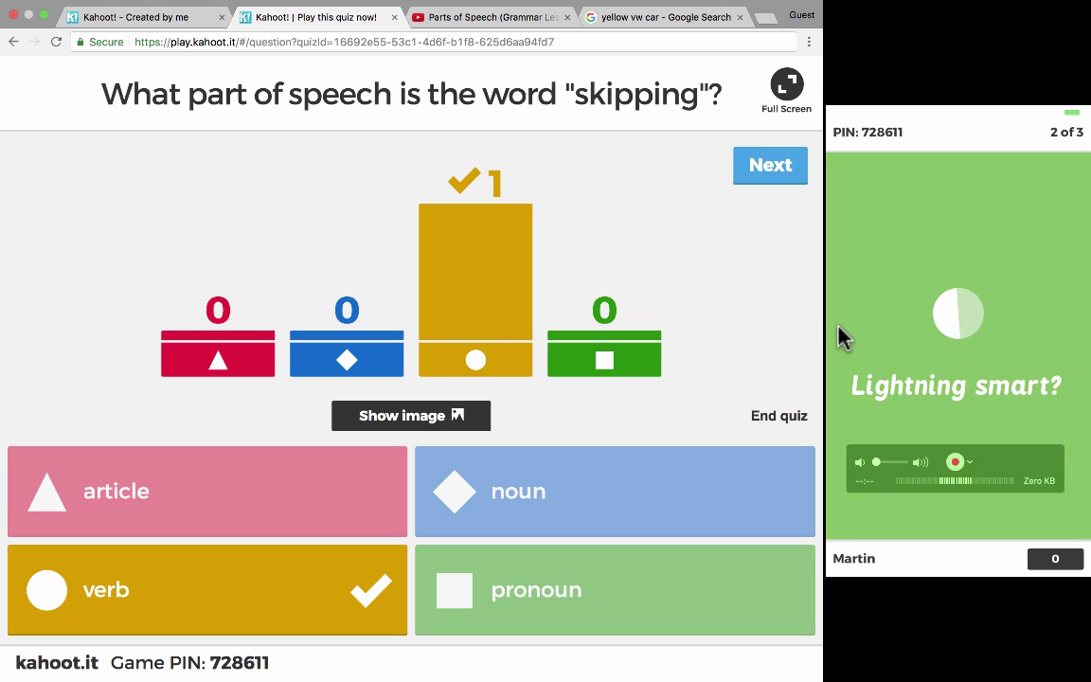
{"action": "left_click", "coordinate": [774, 170]}
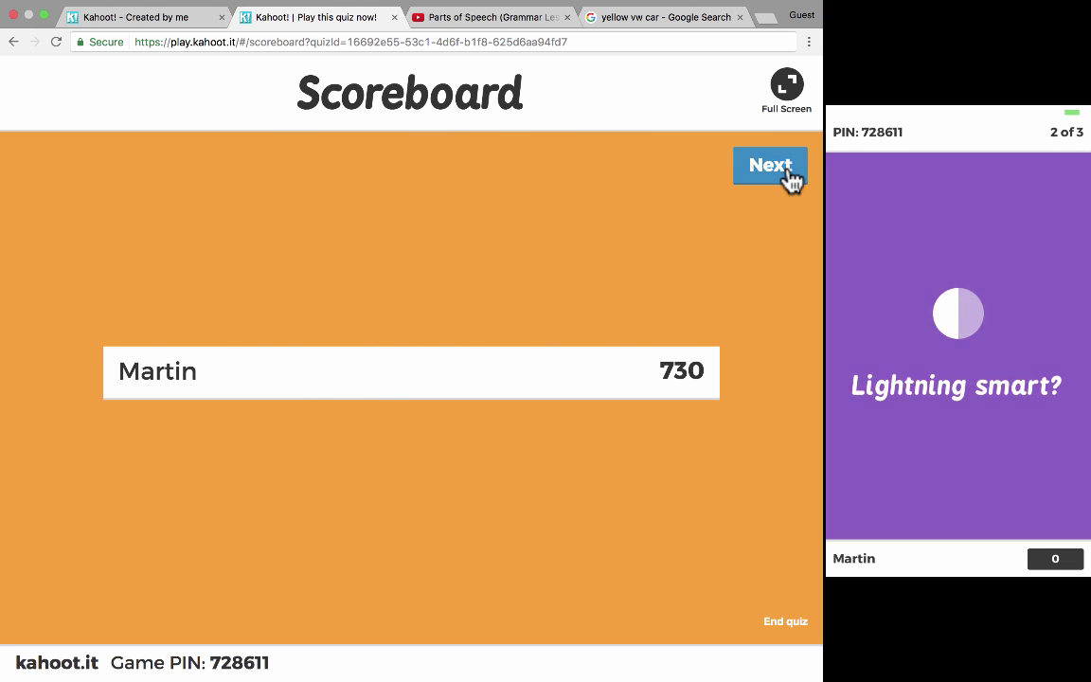
{"action": "left_click", "coordinate": [790, 176]}
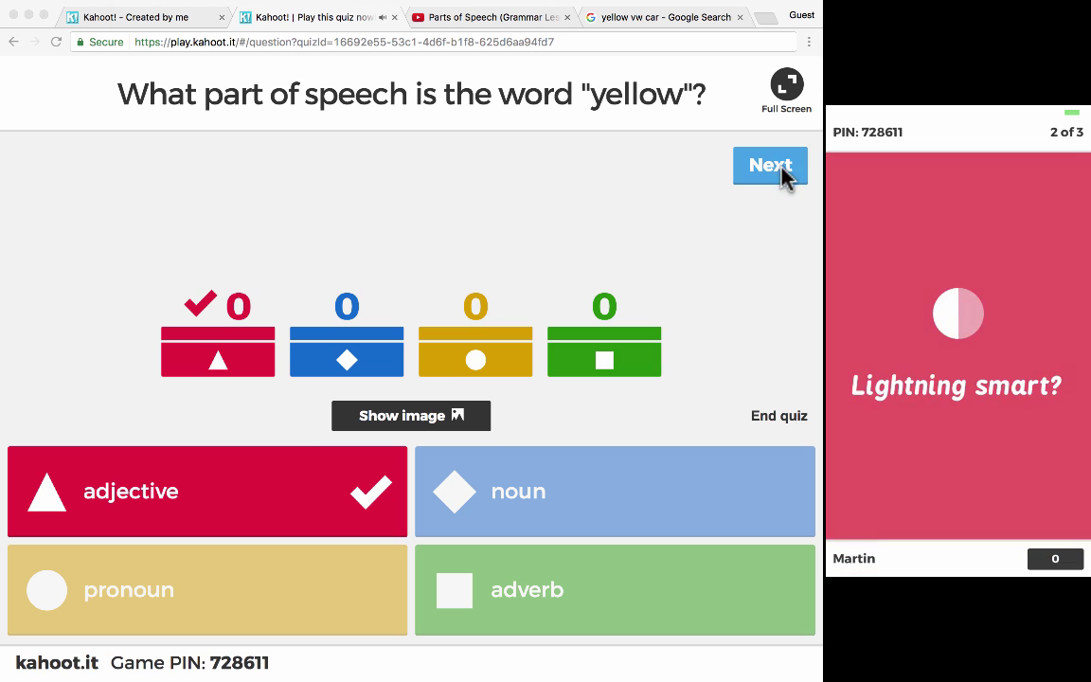
- Advance past the last question through Top scorers to Game Over, then open the Save Results options
{"action": "left_click", "coordinate": [783, 173]}
{"action": "left_click", "coordinate": [782, 170]}
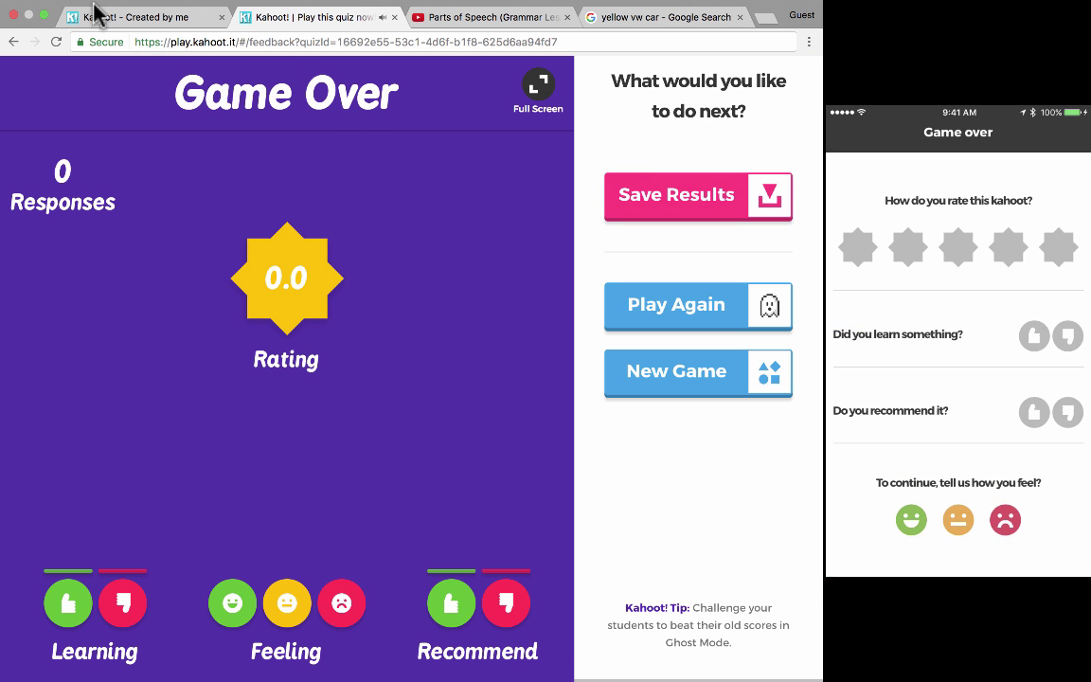
{"action": "left_click", "coordinate": [13, 42]}
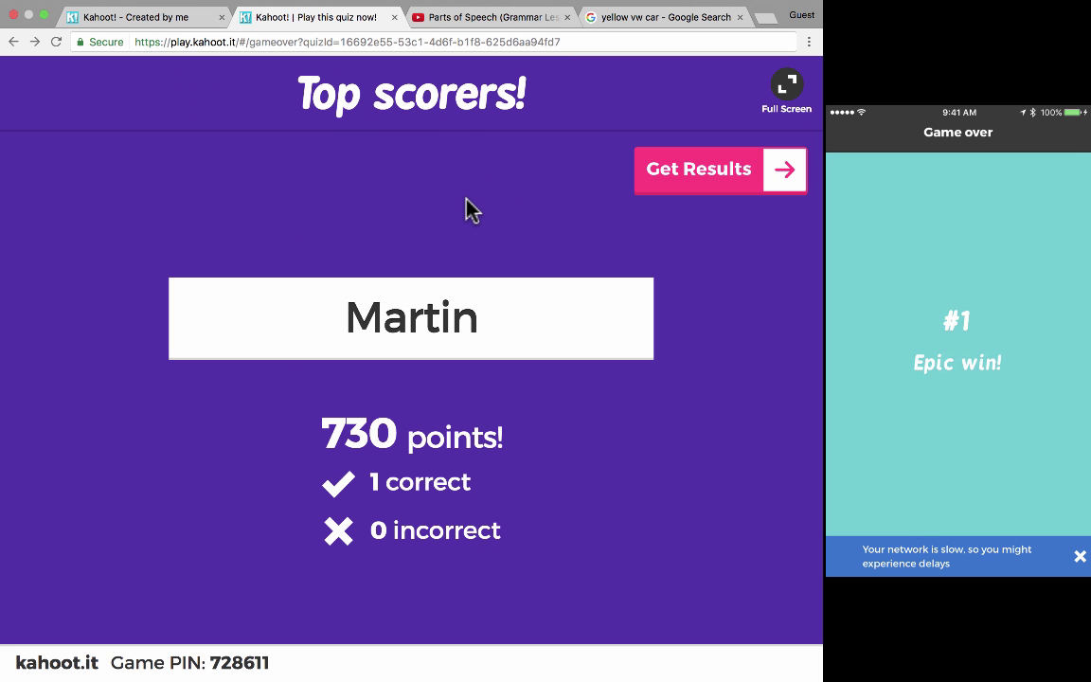
{"action": "left_click", "coordinate": [758, 186]}
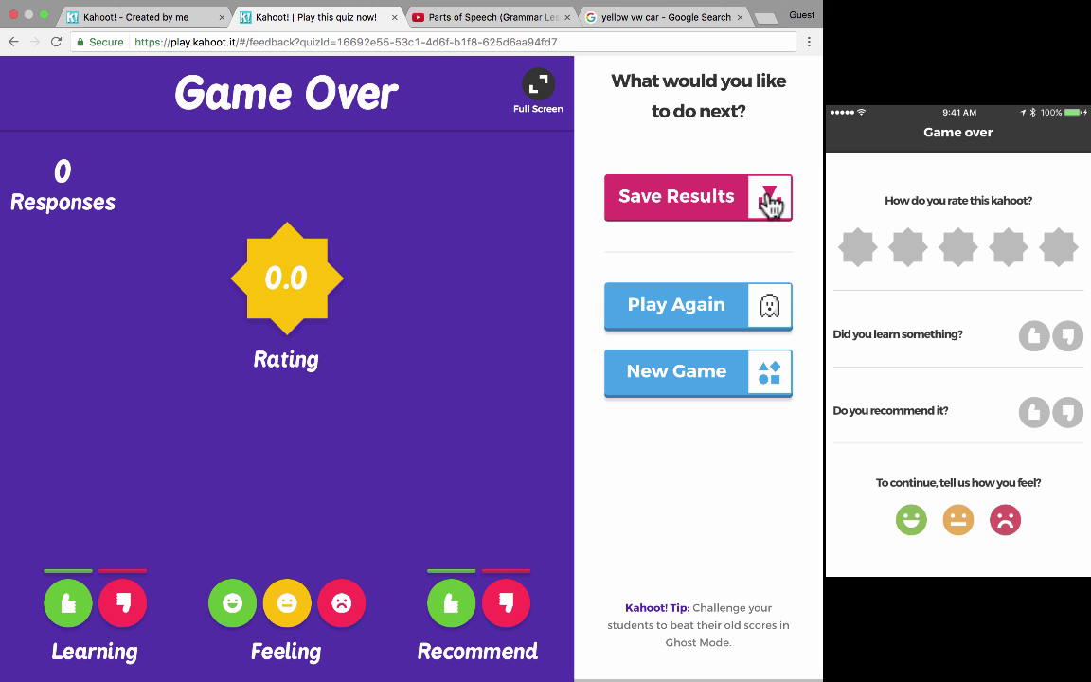
{"action": "left_click", "coordinate": [770, 201]}
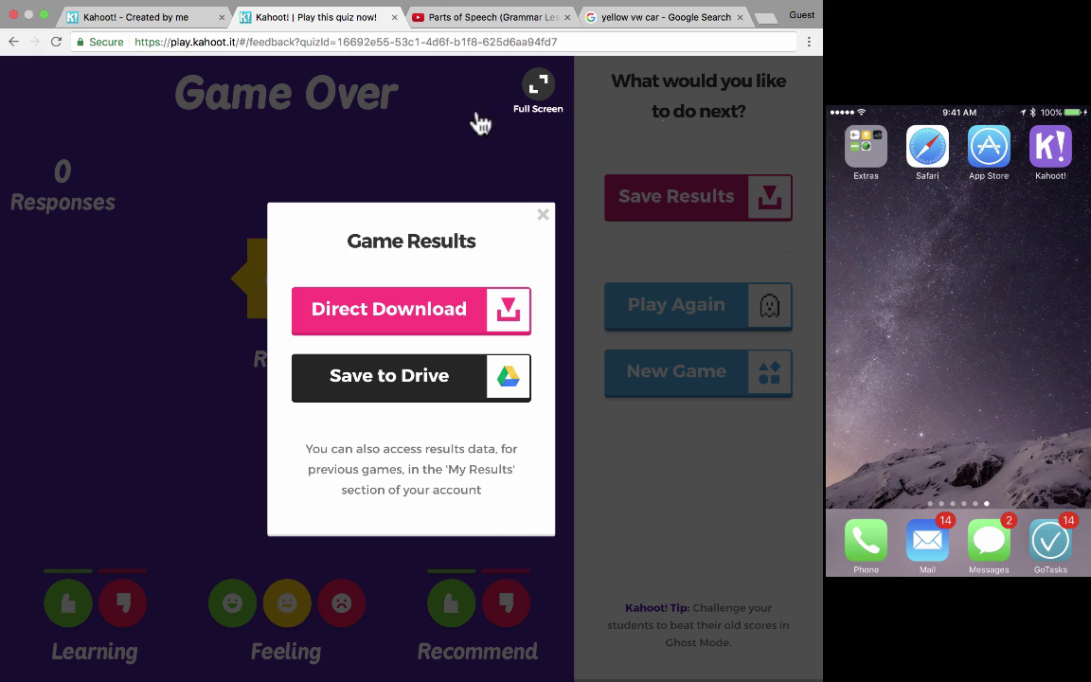
{"action": "mouse_move", "coordinate": [967, 242]}
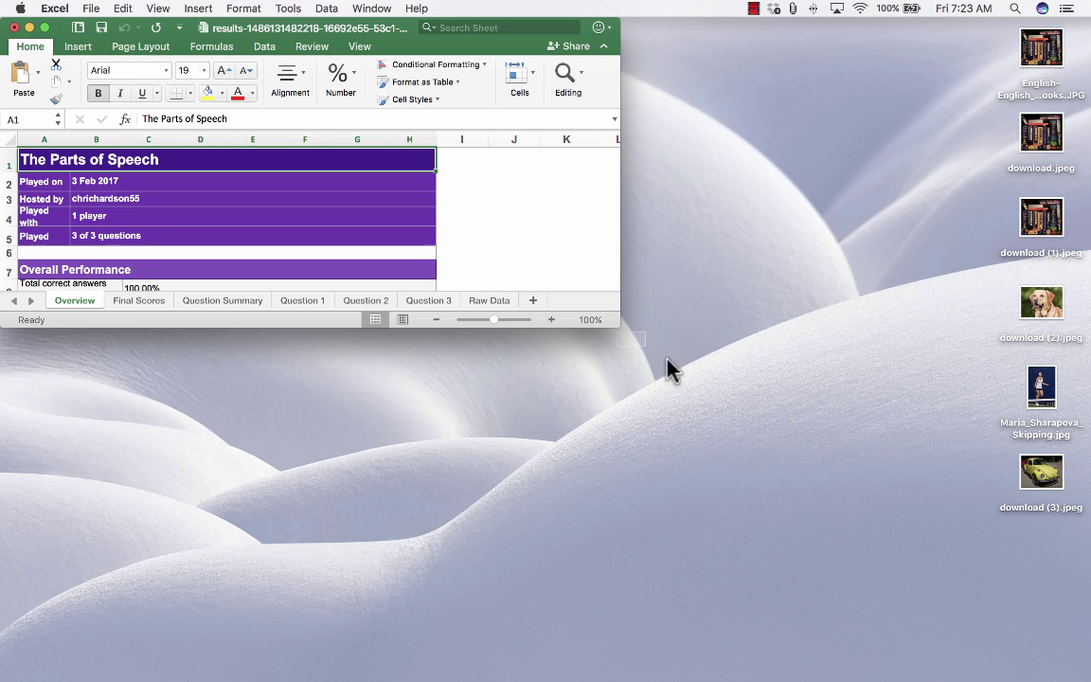
- Bring the downloaded results workbook to the front and maximize it
{"action": "left_click", "coordinate": [667, 367]}
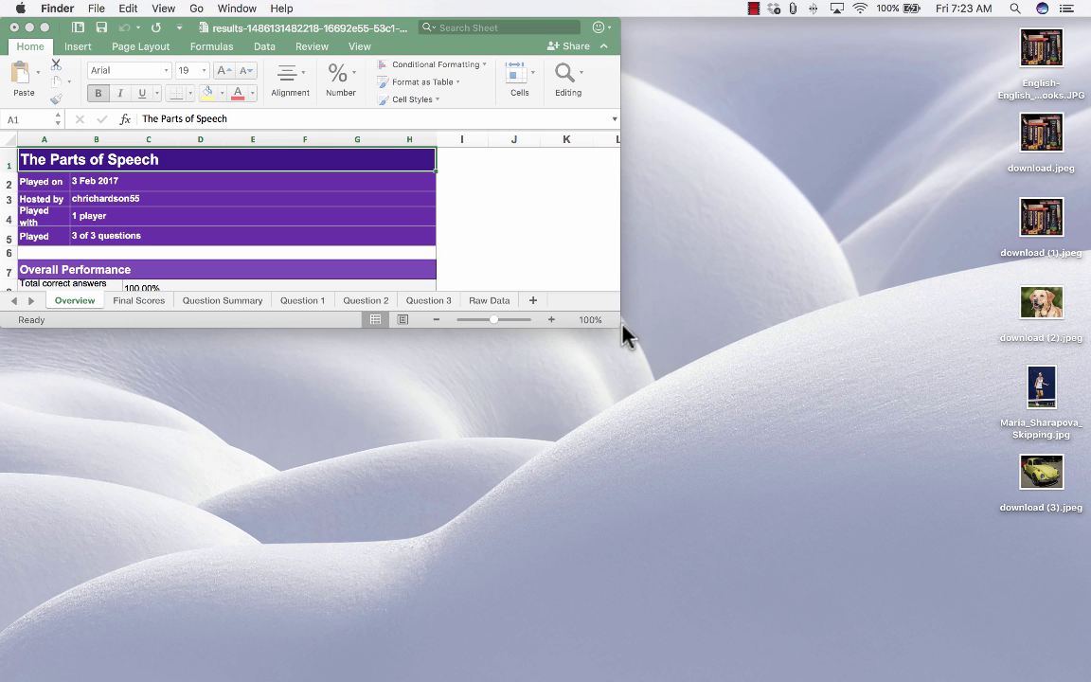
{"action": "double_click", "coordinate": [620, 326]}
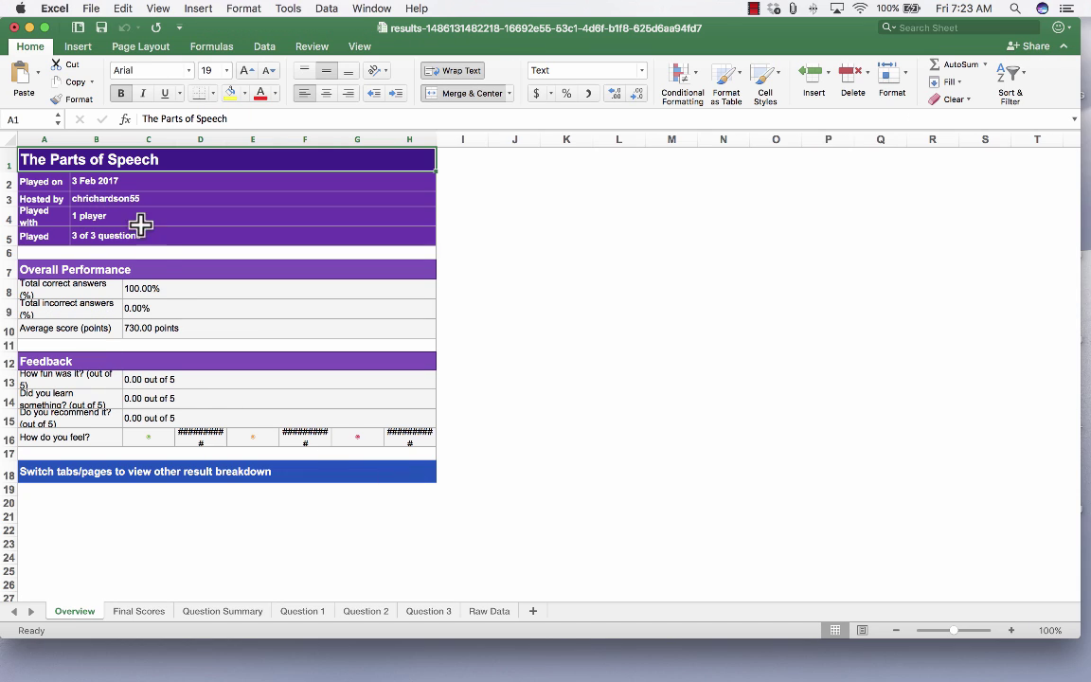
{"action": "scroll", "coordinate": [152, 426], "scroll_direction": "down", "scroll_amount": 3}
{"action": "scroll", "coordinate": [161, 473], "scroll_direction": "up", "scroll_amount": 3}
- Review the Final Scores, Question Summary and Question 1–3 sheets, then return to Kahoot in Chrome
{"action": "left_click", "coordinate": [137, 611]}
{"action": "left_click", "coordinate": [223, 612]}
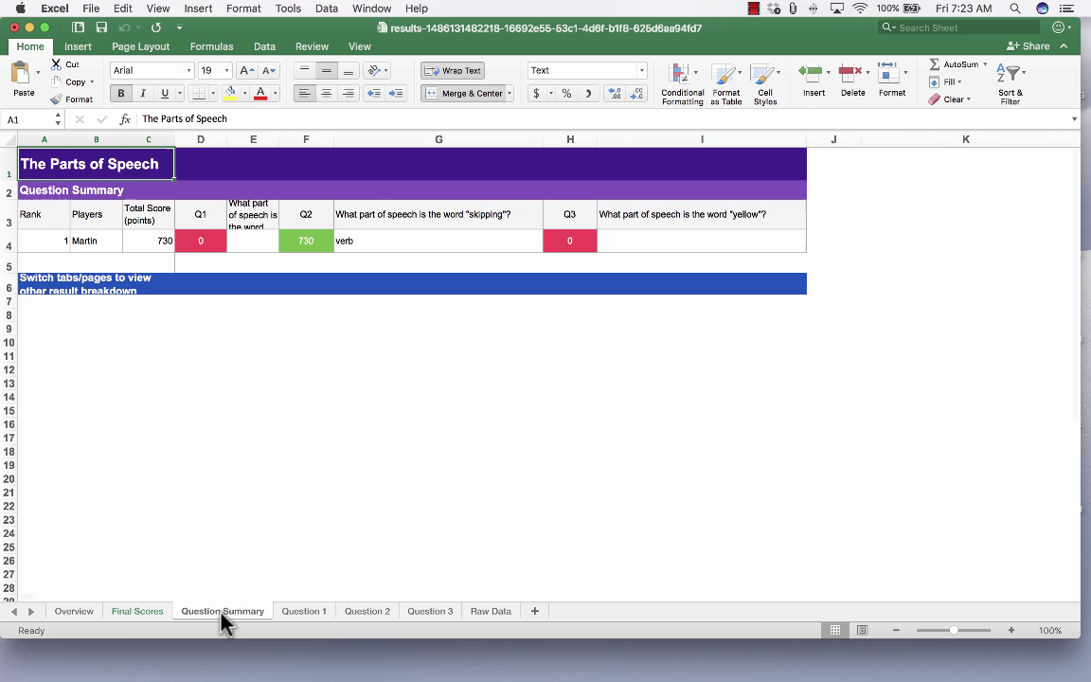
{"action": "left_click", "coordinate": [317, 616]}
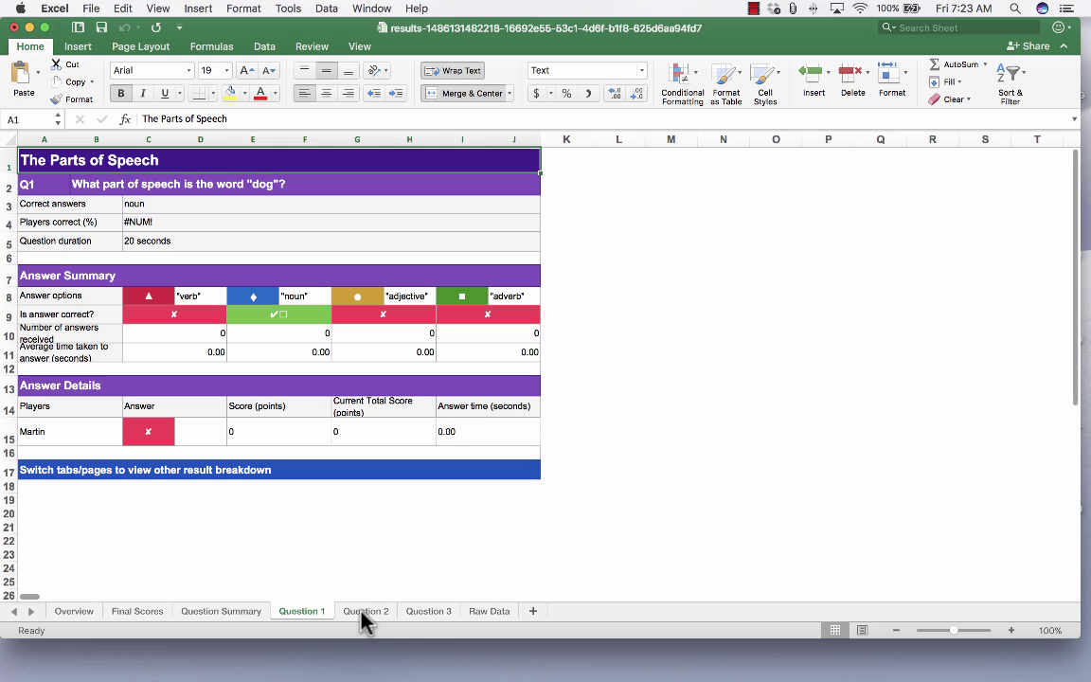
{"action": "left_click", "coordinate": [361, 615]}
{"action": "left_click", "coordinate": [422, 615]}
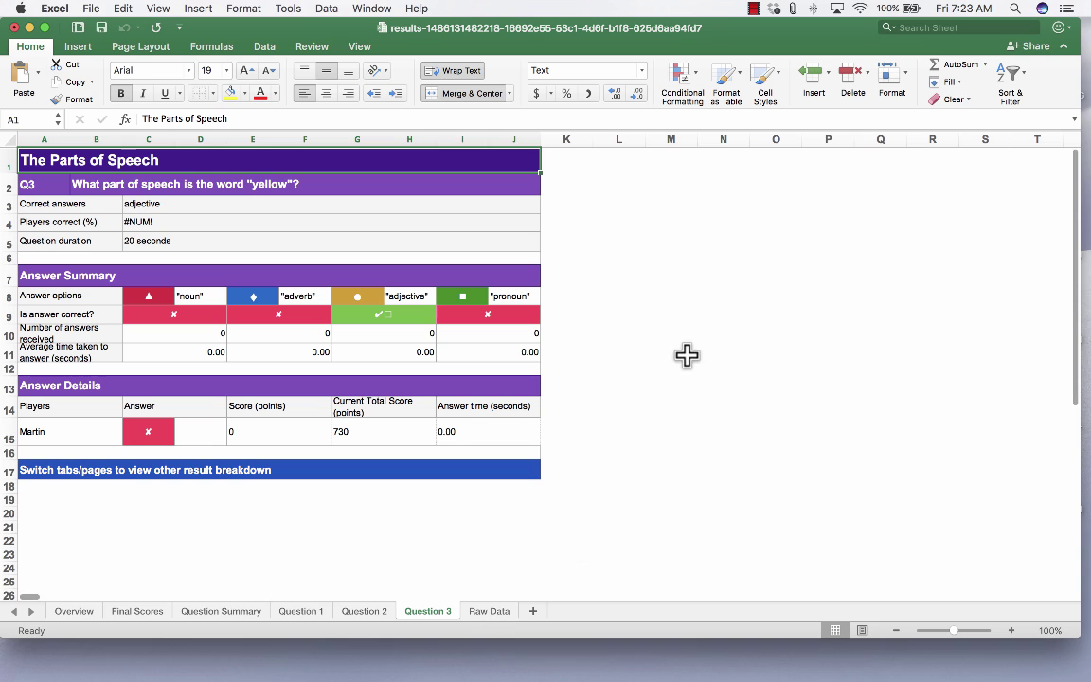
{"action": "left_click", "coordinate": [14, 27]}
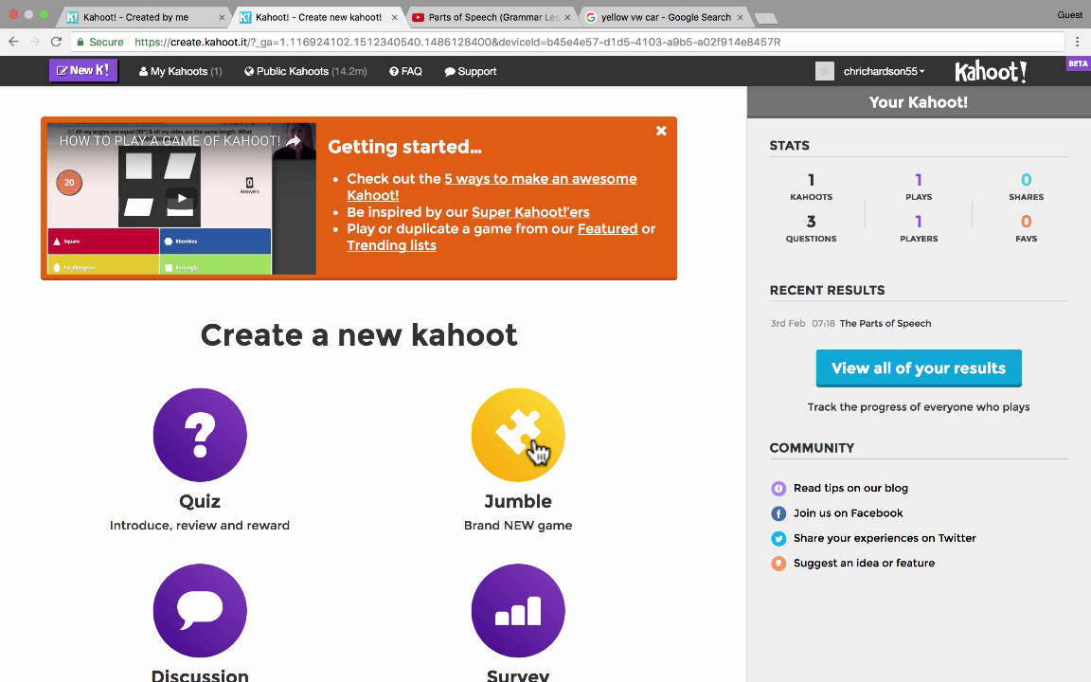
- Build a Jumble titled 'Spanish' with one lowest-to-highest number-ordering question, then save it
{"action": "left_click", "coordinate": [536, 452]}
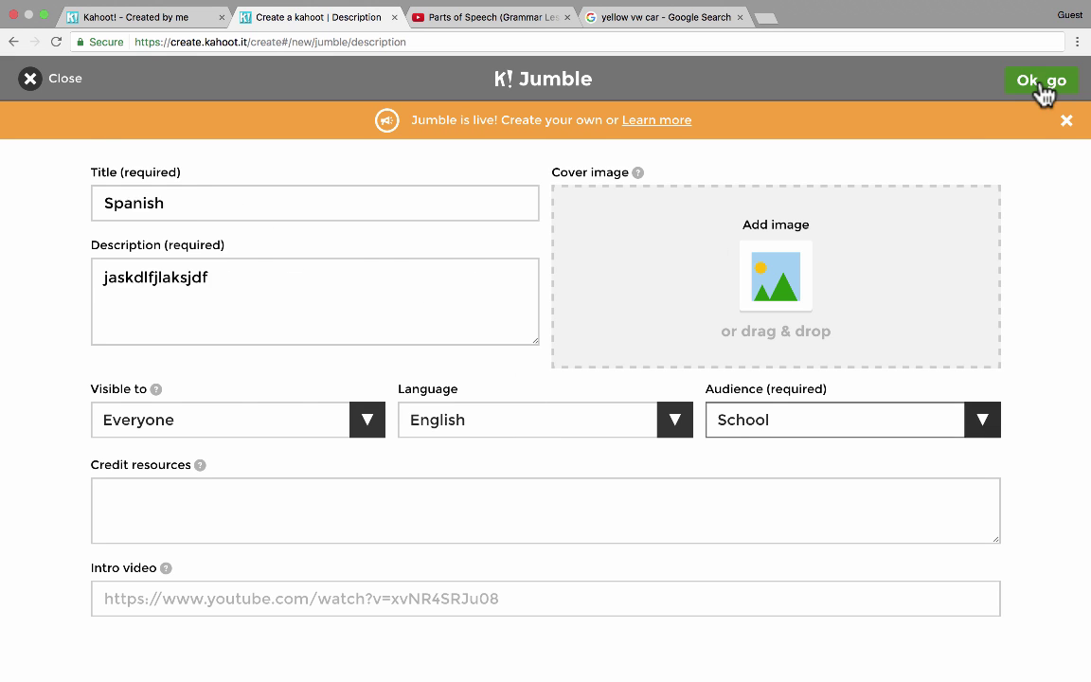
{"action": "left_click", "coordinate": [1041, 84]}
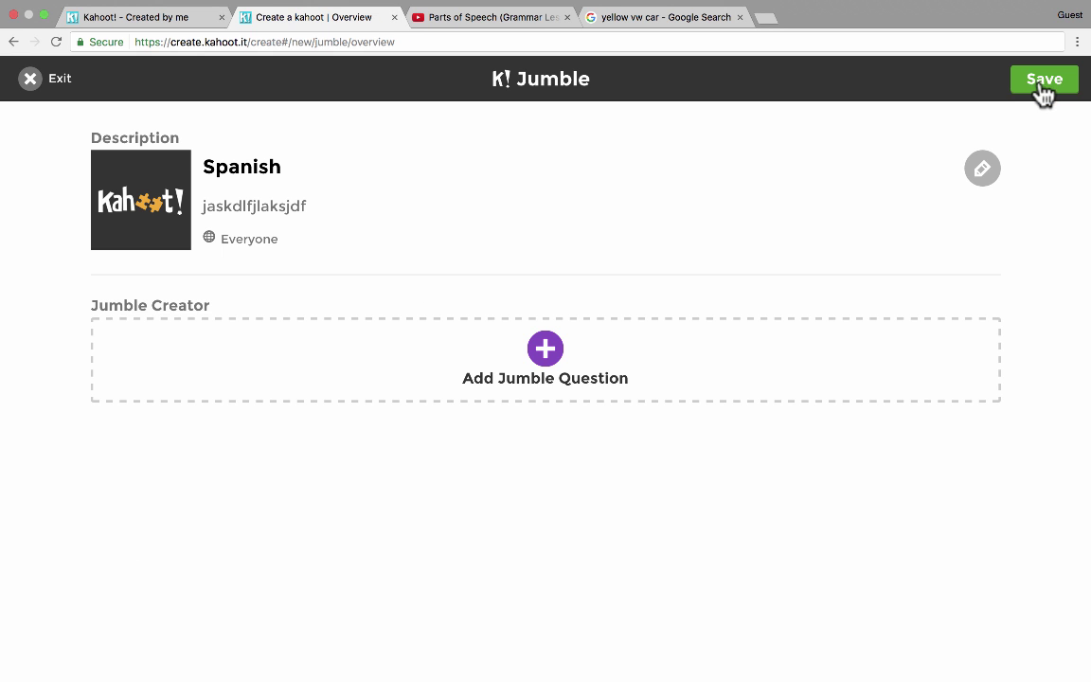
{"action": "left_click", "coordinate": [545, 351]}
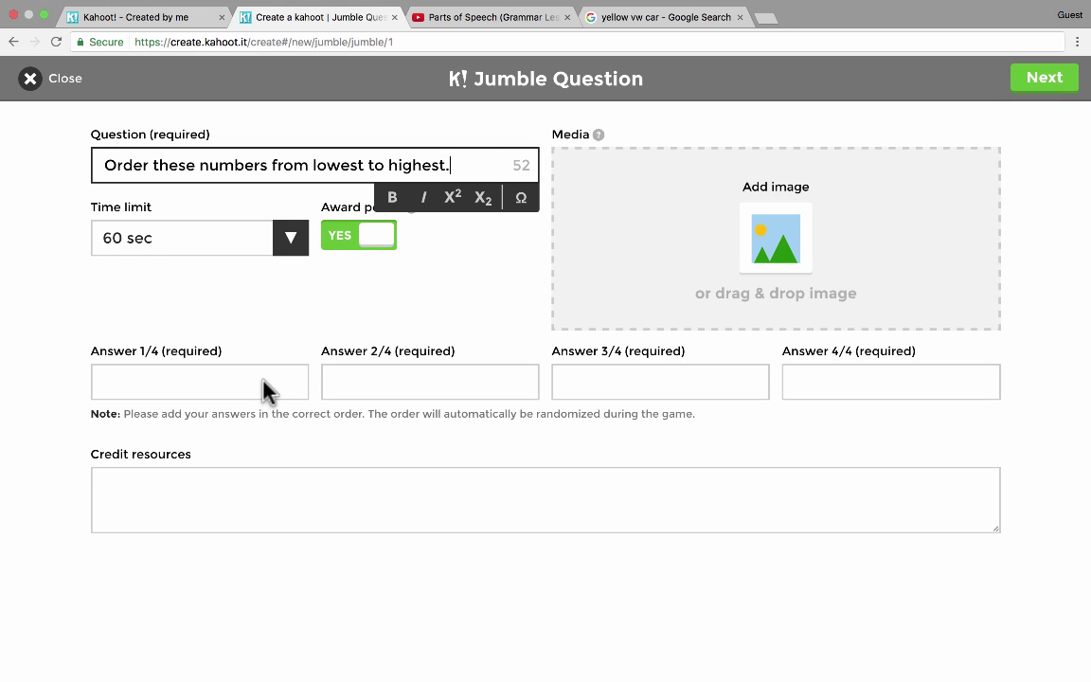
{"action": "left_click", "coordinate": [245, 374]}
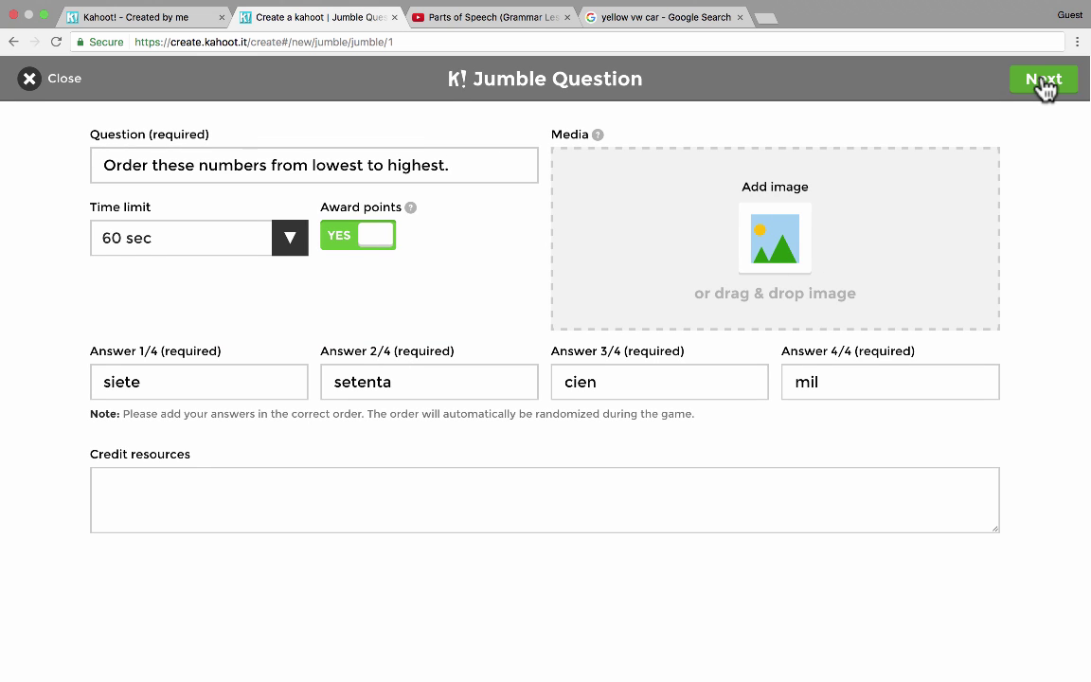
{"action": "left_click", "coordinate": [1046, 81]}
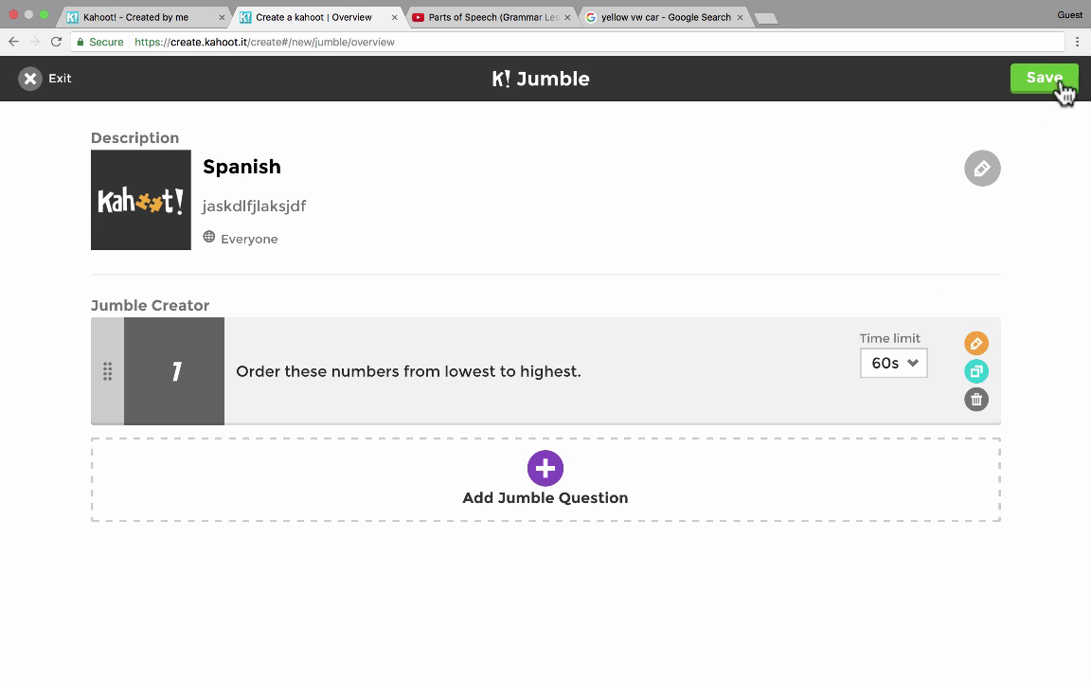
{"action": "left_click", "coordinate": [1045, 80]}
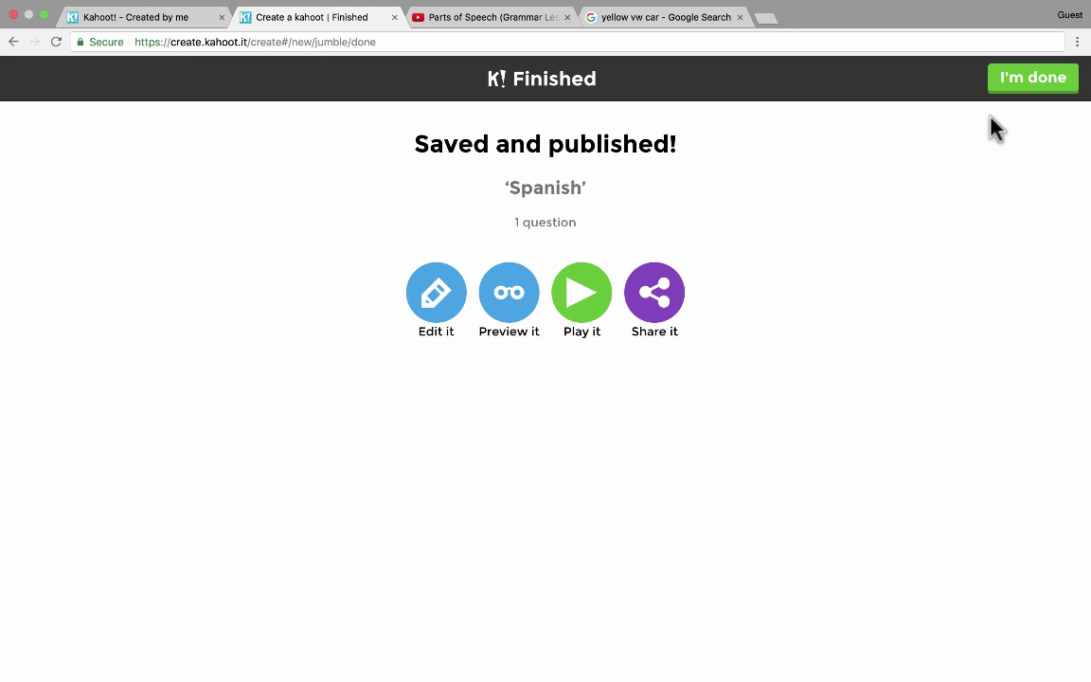
- Launch Spanish in Classic mode, join one player from the phone with the game PIN, and start
{"action": "left_click", "coordinate": [583, 308]}
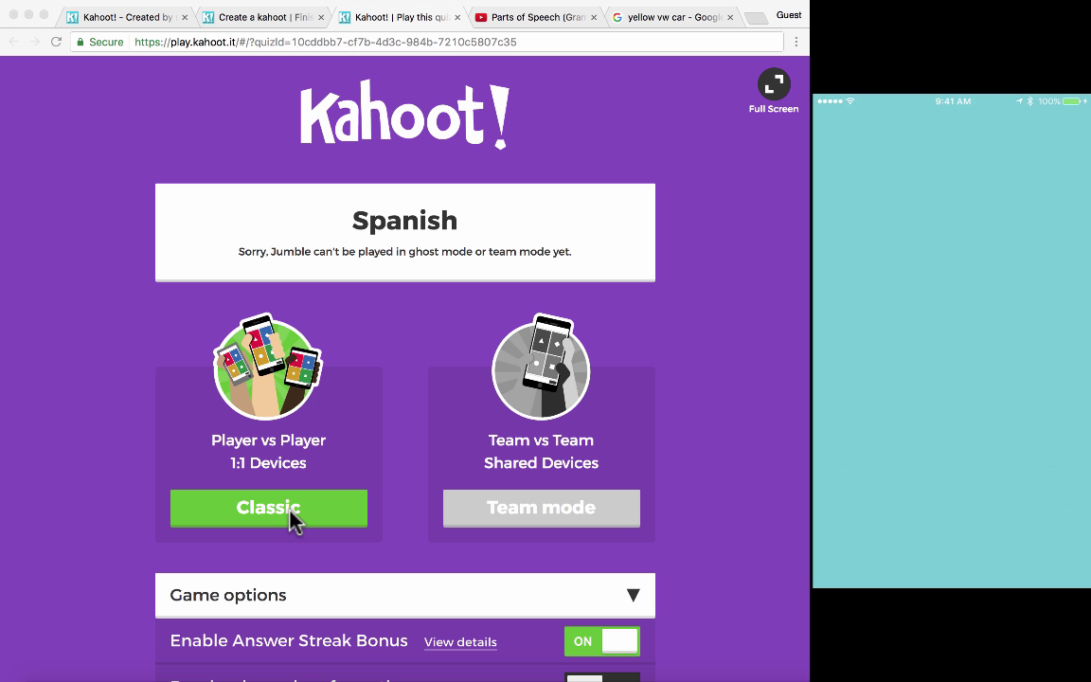
{"action": "left_click", "coordinate": [289, 508]}
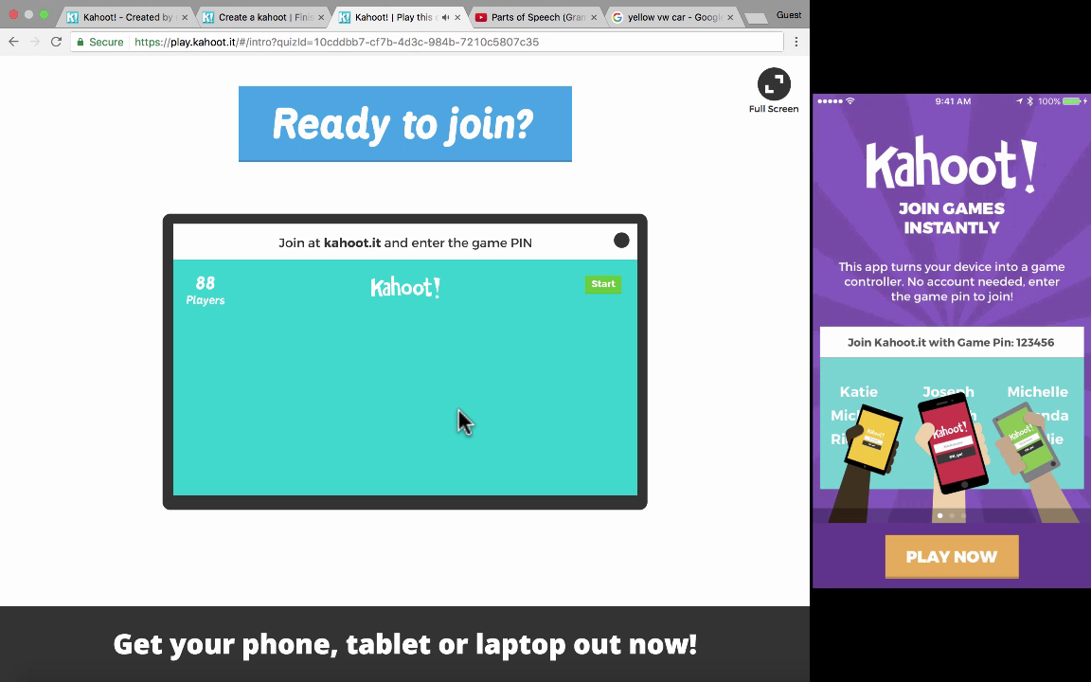
{"action": "mouse_move", "coordinate": [1003, 345]}
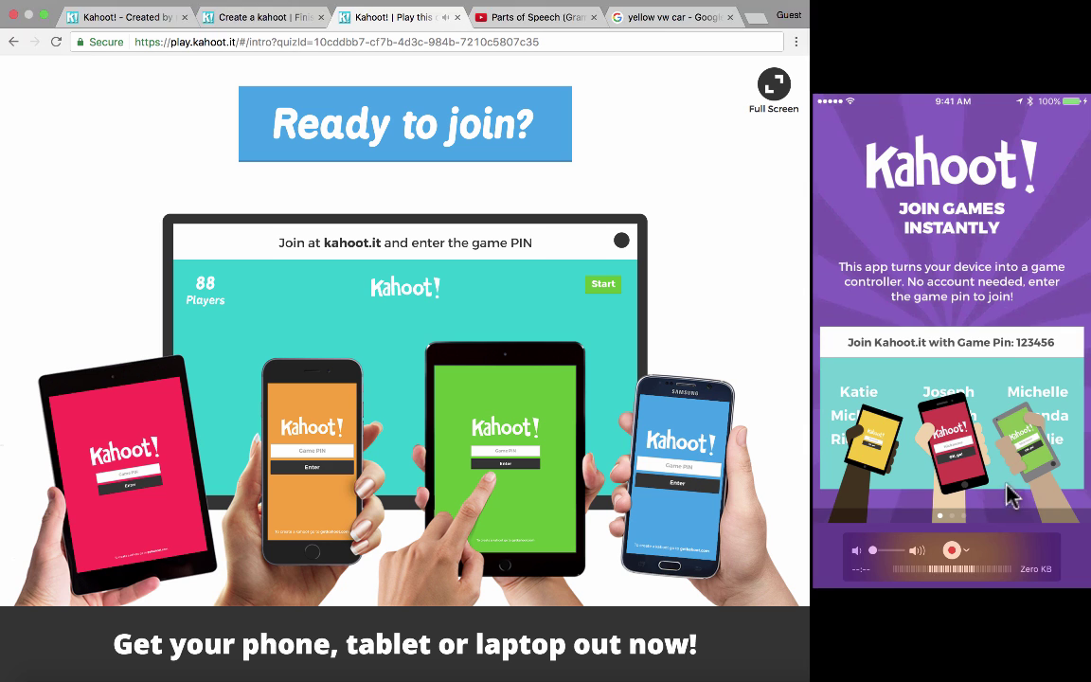
{"action": "left_click_drag", "start_coordinate": [993, 559], "coordinate": [1005, 109]}
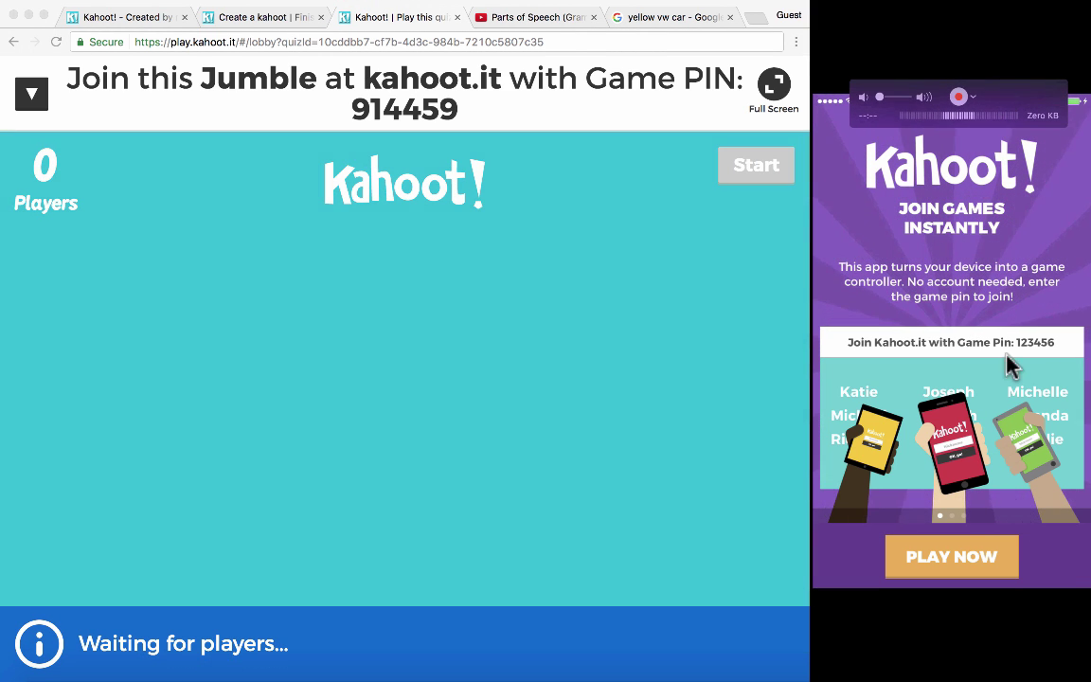
{"action": "left_click", "coordinate": [968, 559]}
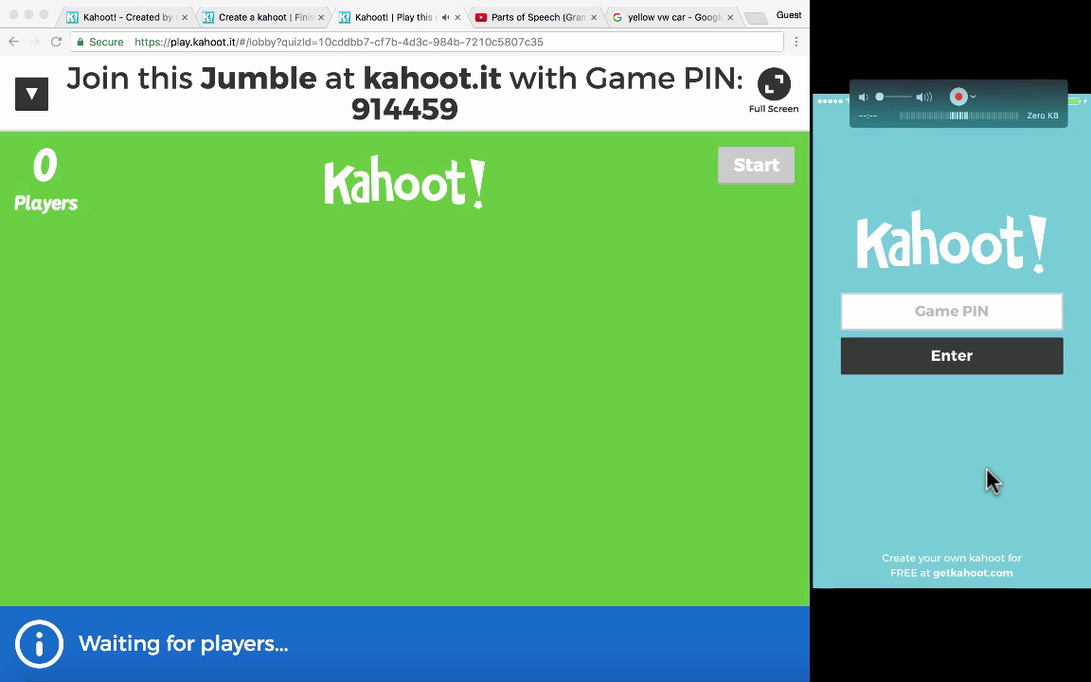
{"action": "left_click", "coordinate": [950, 311]}
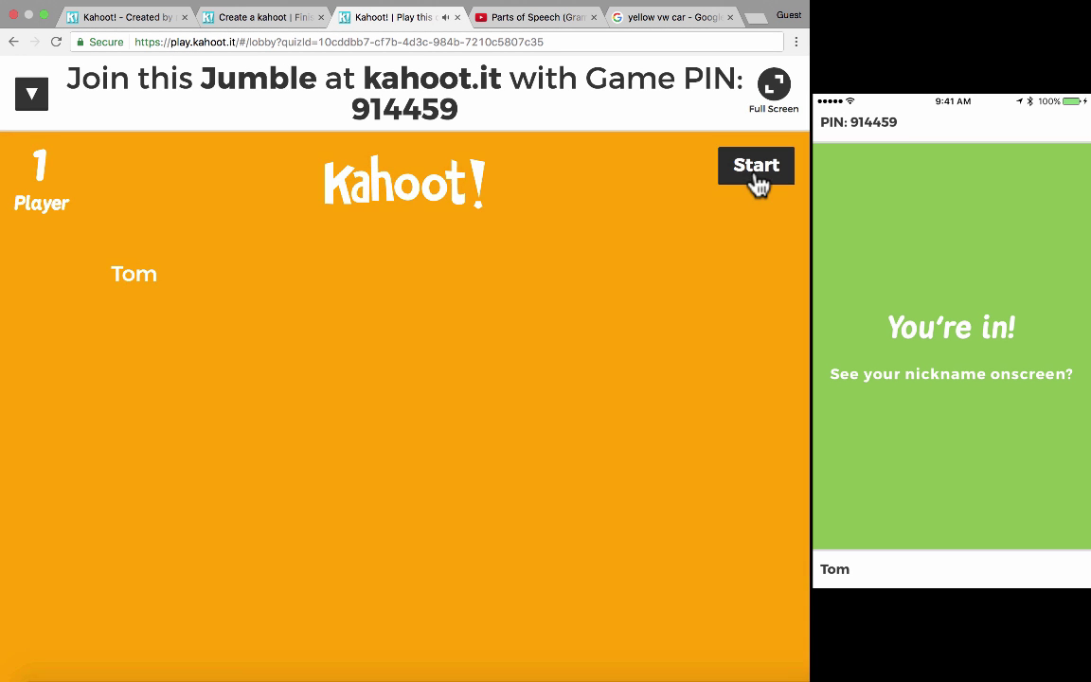
{"action": "left_click", "coordinate": [757, 178]}
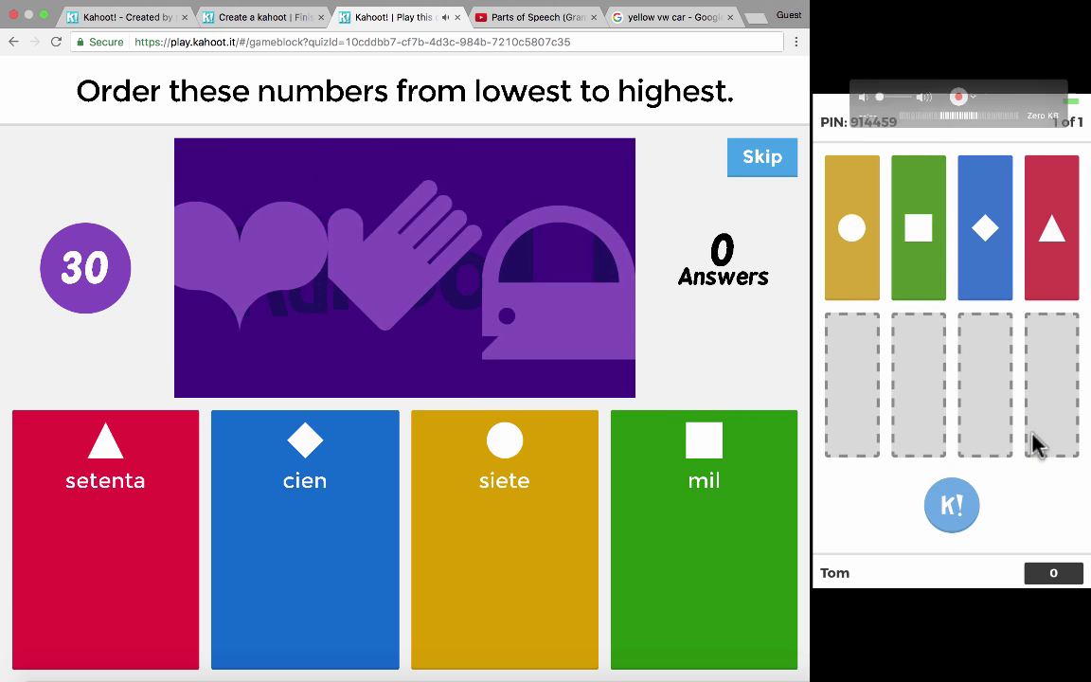
- Submit the phone answer, close the game tab, and go back to the Kahoot home dashboard
{"action": "left_click", "coordinate": [963, 516]}
{"action": "key", "text": "super+w"}
{"action": "left_click", "coordinate": [141, 19]}
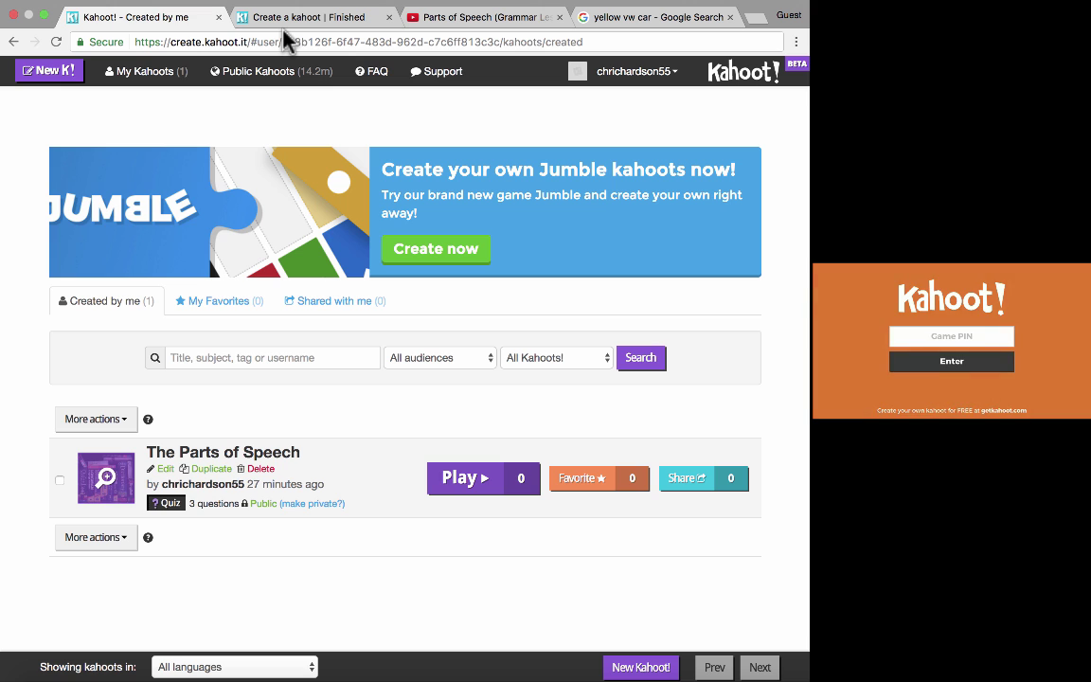
{"action": "left_click", "coordinate": [743, 78]}
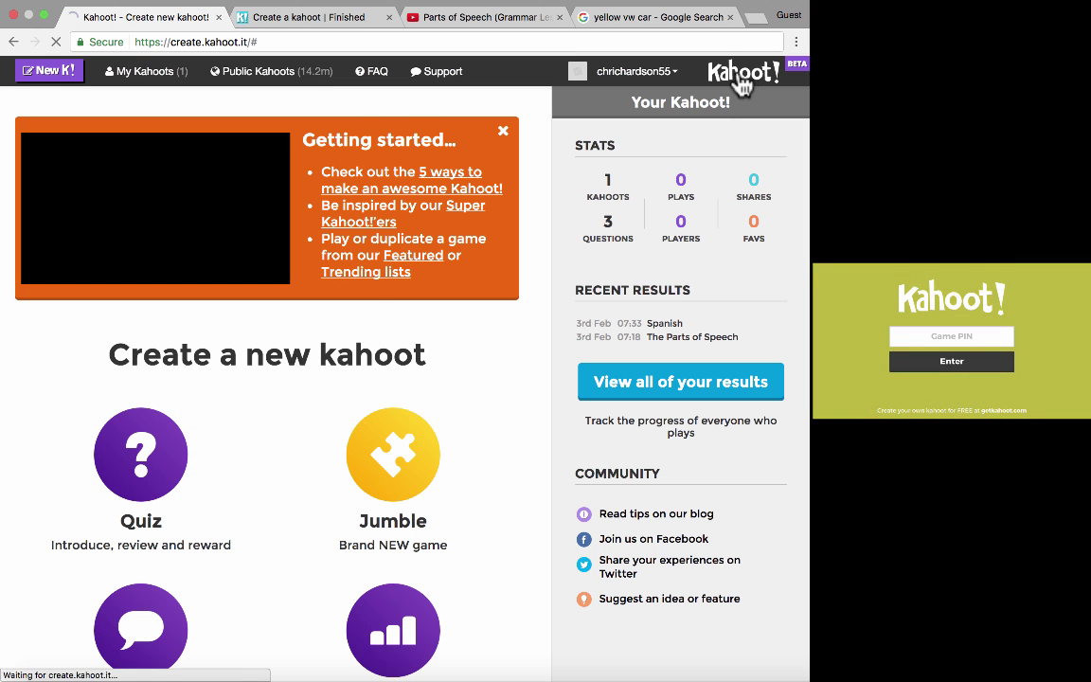